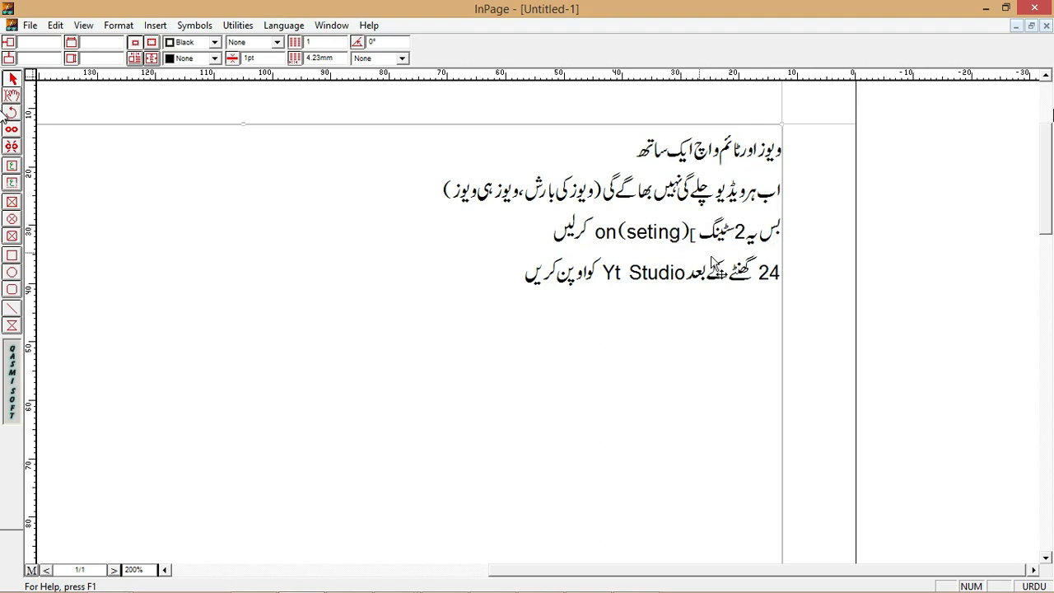
{"action": "left_click", "coordinate": [581, 354]}
{"action": "key", "text": "alt+Tab"}
{"action": "key", "text": "alt+Tab"}
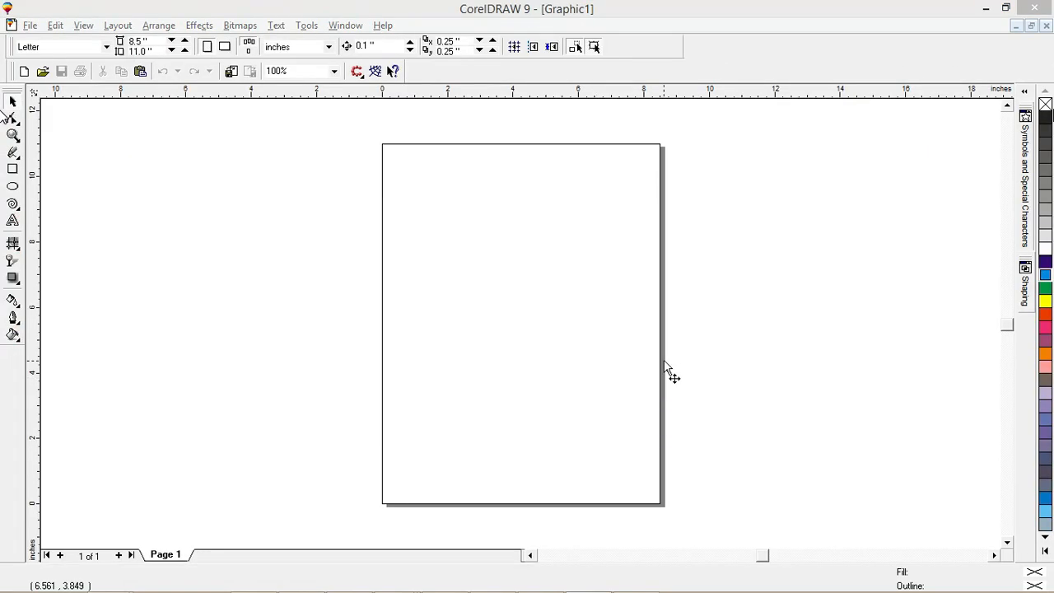
{"action": "key", "text": "alt+Tab"}
{"action": "left_click", "coordinate": [201, 185]}
{"action": "left_click", "coordinate": [683, 362]}
{"action": "left_click", "coordinate": [426, 405]}
{"action": "type", "text": "فقیقی"}
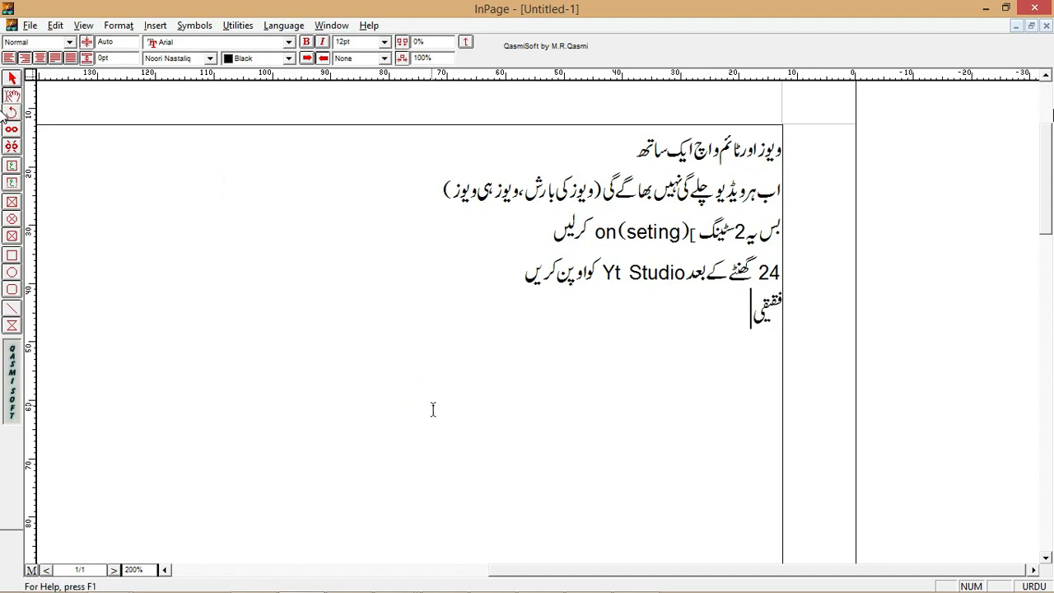
{"action": "key", "text": "BackSpace"}
{"action": "key", "text": "BackSpace"}
{"action": "key", "text": "BackSpace"}
{"action": "key", "text": "BackSpace"}
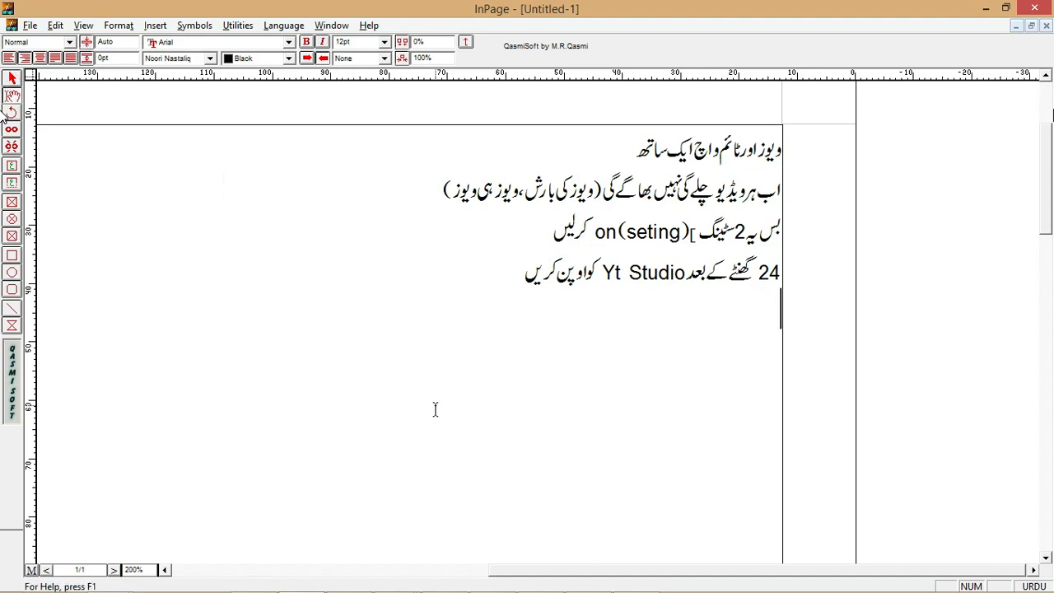
Copy the text frame with the four Urdu lines and paste it into the CorelDRAW drawing.
{"action": "left_click", "coordinate": [12, 78]}
{"action": "left_click", "coordinate": [588, 281]}
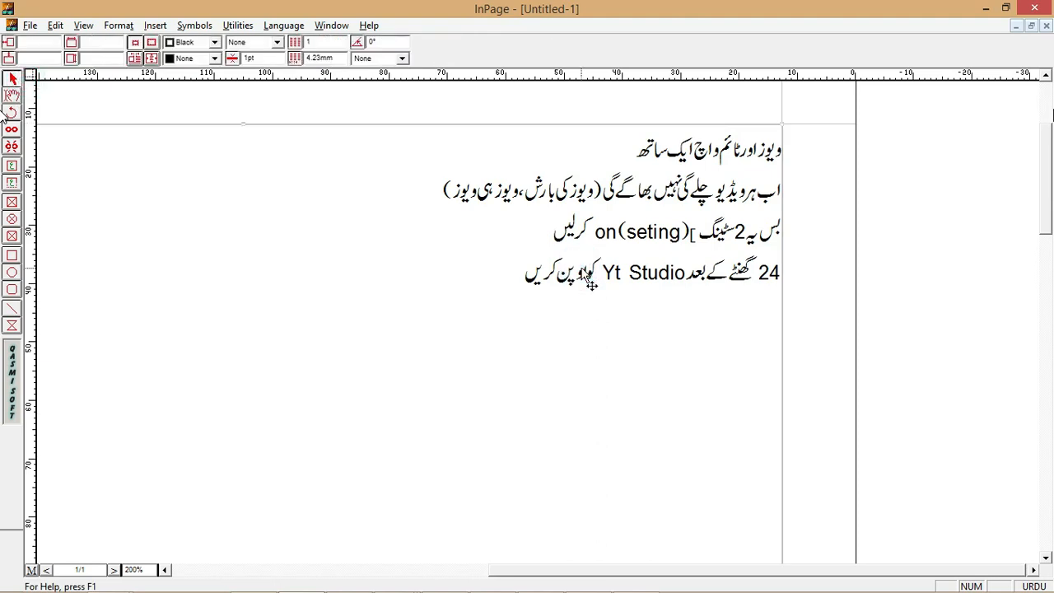
{"action": "key", "text": "alt+Tab"}
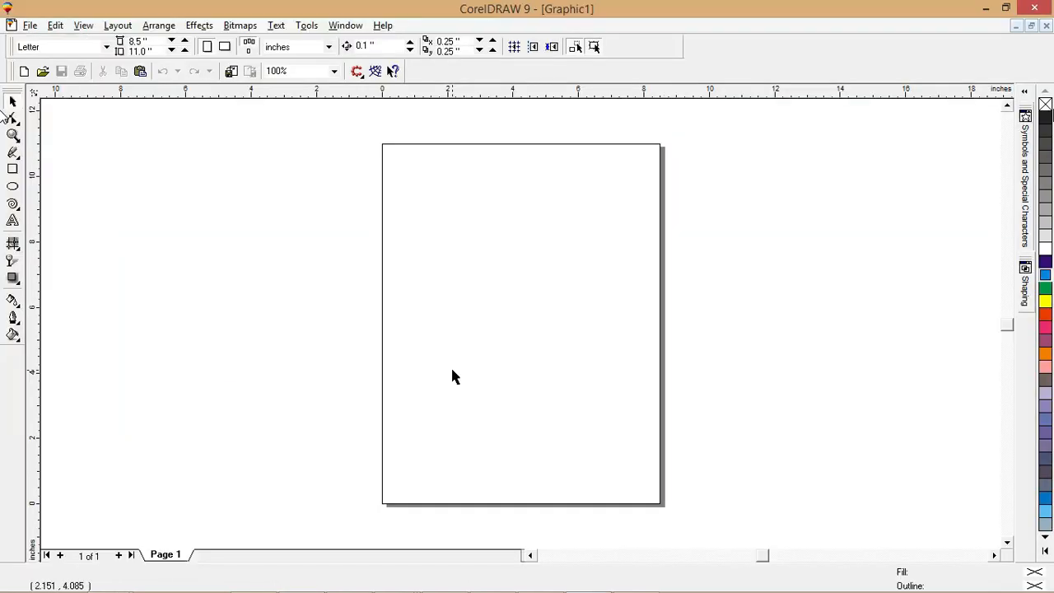
{"action": "left_click", "coordinate": [524, 282]}
{"action": "left_click", "coordinate": [299, 180]}
{"action": "key", "text": "ctrl+v"}
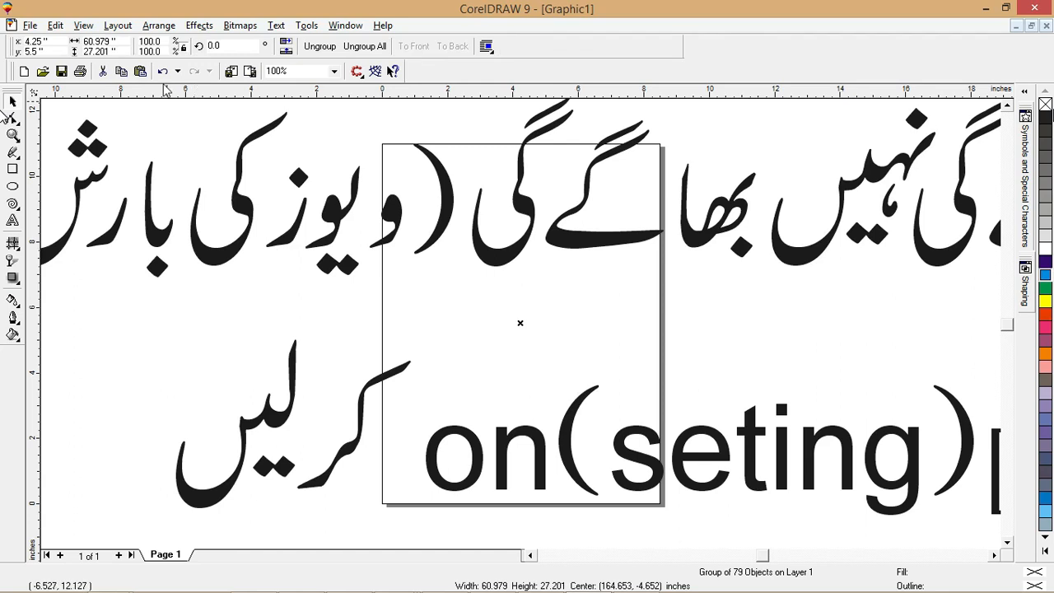
Scale the pasted text group to 5 % horizontally and vertically.
{"action": "double_click", "coordinate": [156, 41]}
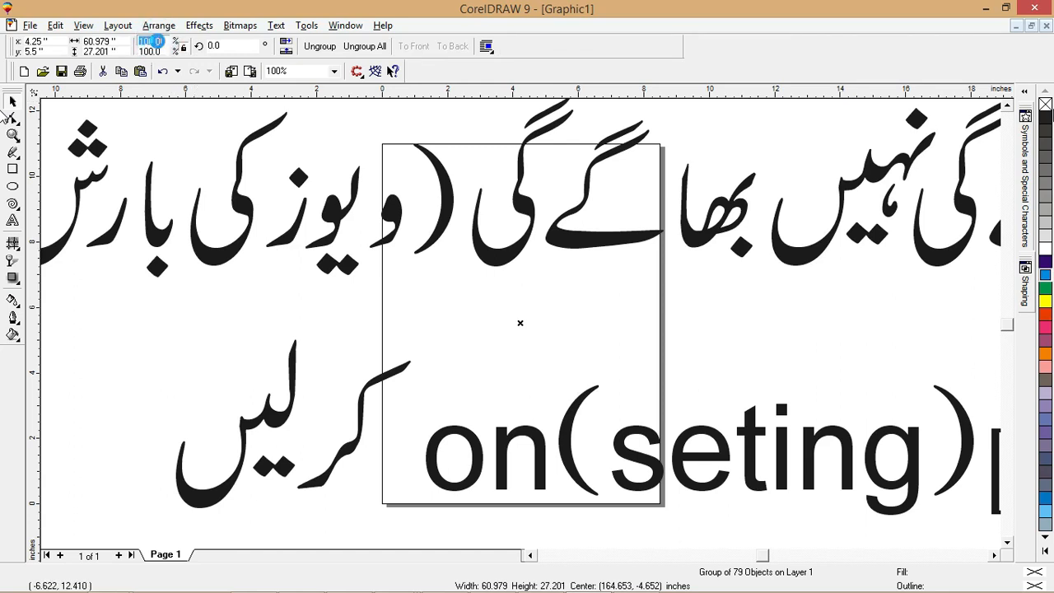
{"action": "type", "text": "5"}
{"action": "key", "text": "Tab"}
{"action": "type", "text": "5"}
{"action": "key", "text": "Return"}
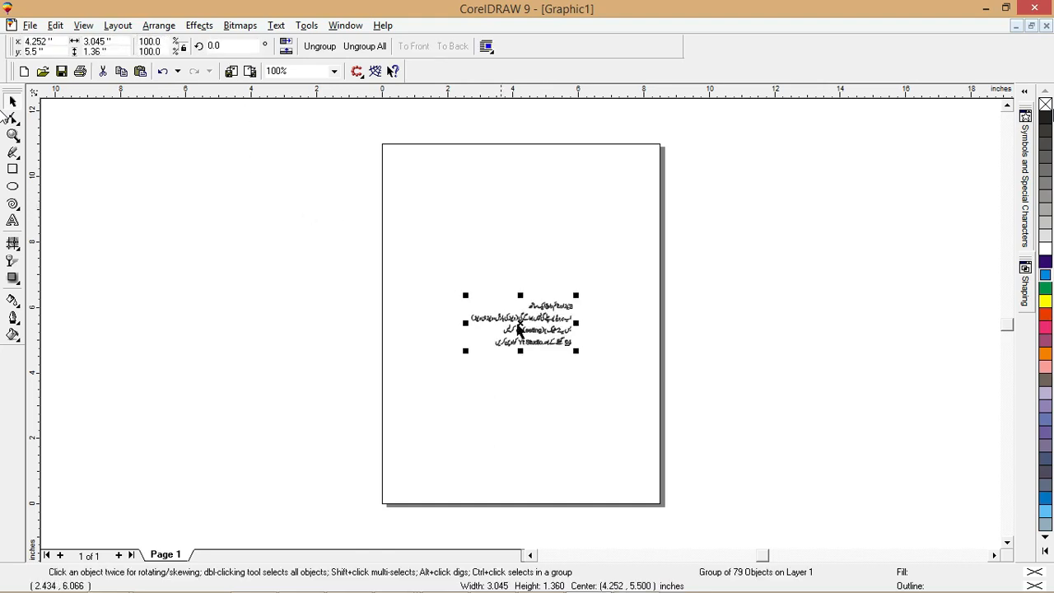
Set the drawing units to pixels with nothing selected.
{"action": "left_click", "coordinate": [292, 258]}
{"action": "left_click", "coordinate": [312, 51]}
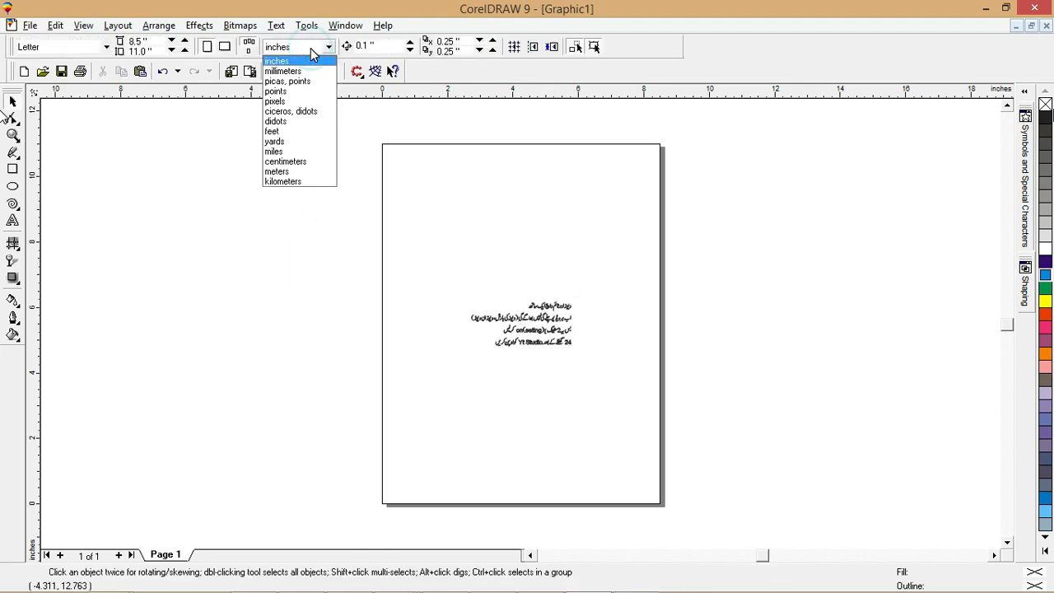
{"action": "left_click", "coordinate": [304, 102]}
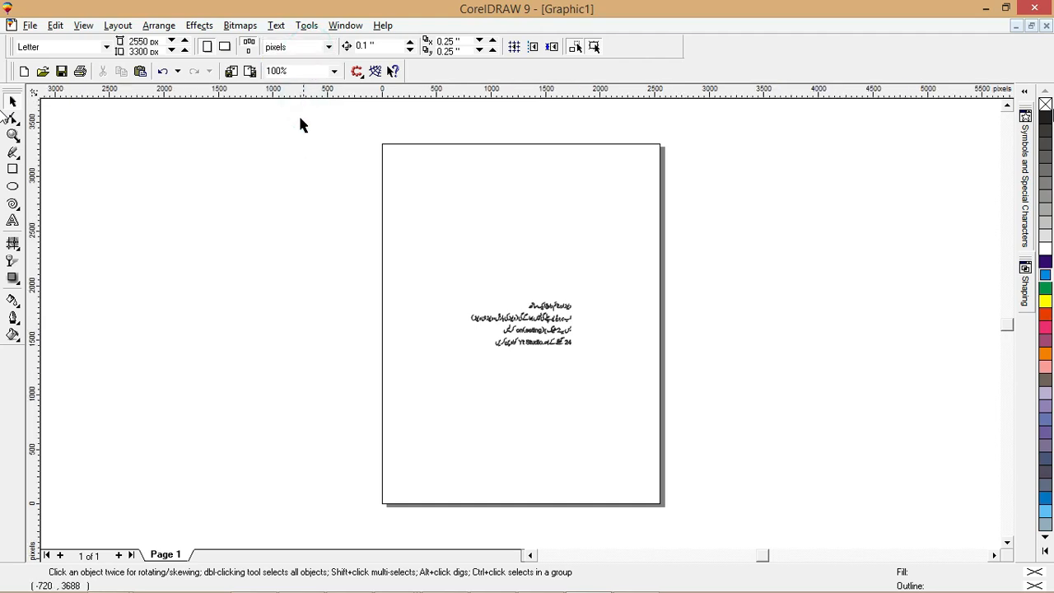
Draw a rectangle above the text and set its size to 1280 by 780 px.
{"action": "left_click", "coordinate": [13, 170]}
{"action": "left_click_drag", "start_coordinate": [465, 201], "coordinate": [539, 232]}
{"action": "key", "text": "space"}
{"action": "left_click", "coordinate": [125, 41]}
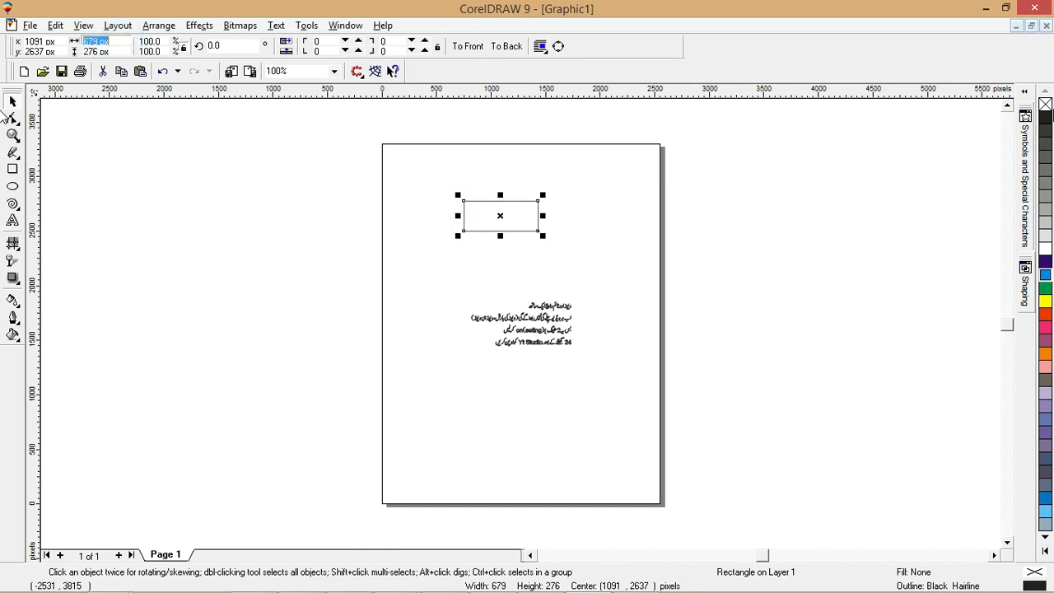
{"action": "key", "text": "Tab"}
{"action": "key", "text": "Return"}
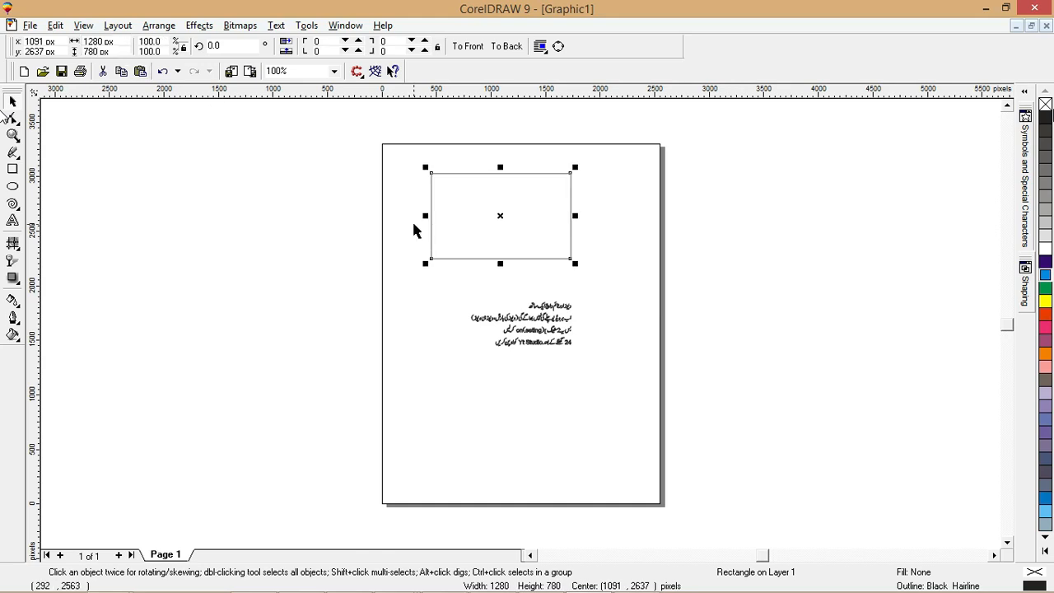
Move the text group up to the page's right edge beside the rectangle and ungroup it.
{"action": "key", "text": "F4"}
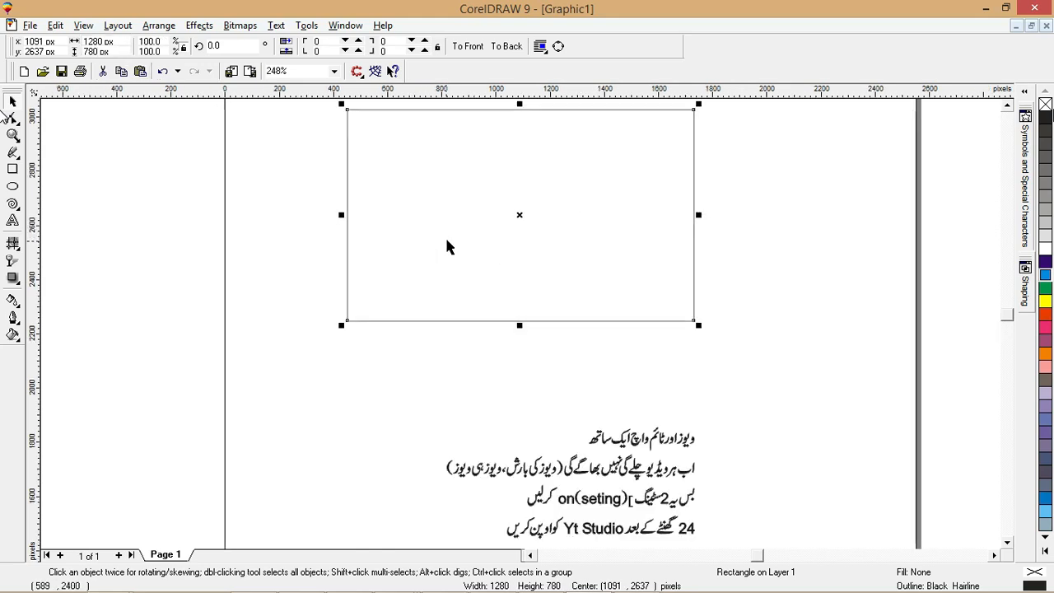
{"action": "left_click", "coordinate": [758, 373]}
{"action": "left_click_drag", "start_coordinate": [658, 443], "coordinate": [876, 156]}
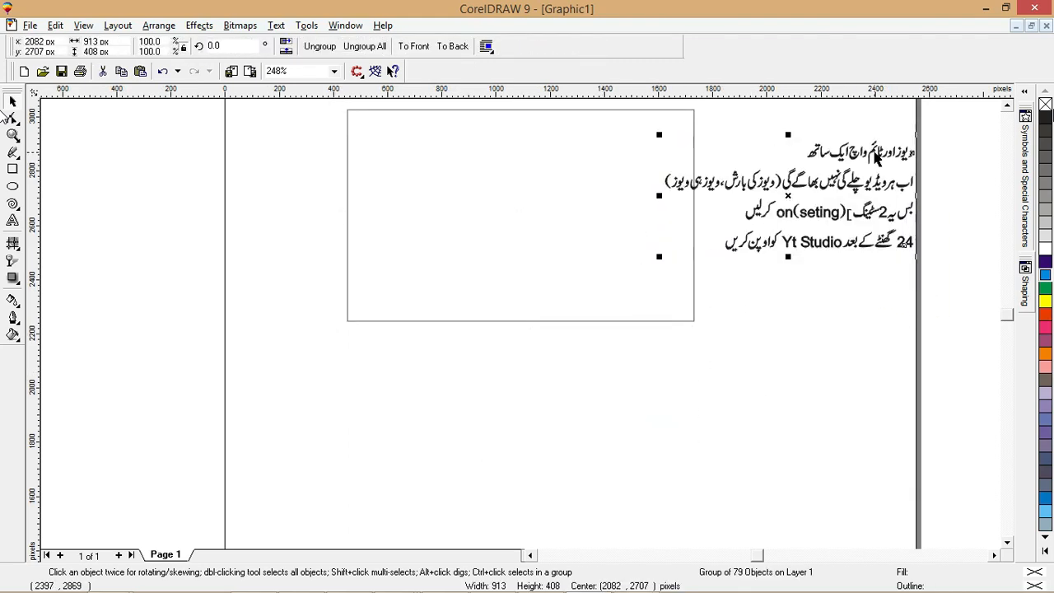
{"action": "left_click", "coordinate": [319, 46]}
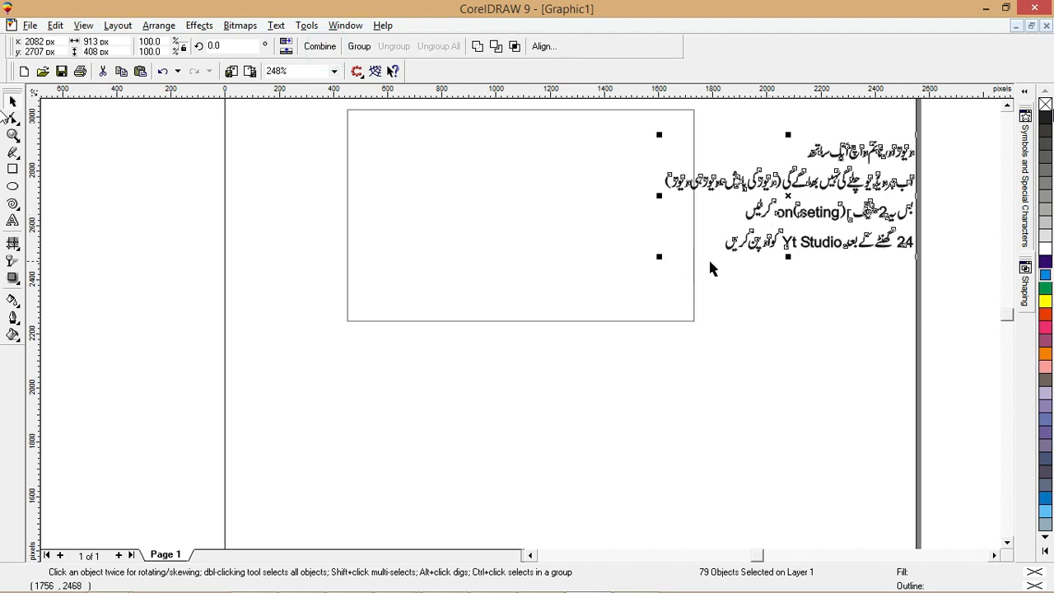
Move the rectangle to the page's left side, clear of the text.
{"action": "left_click_drag", "start_coordinate": [664, 249], "coordinate": [552, 263]}
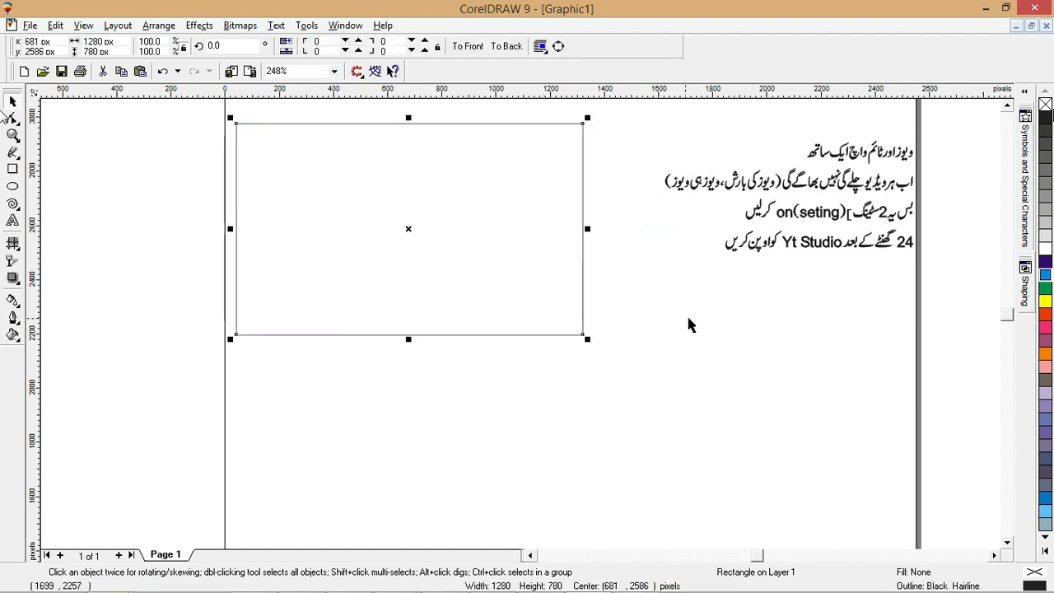
{"action": "left_click", "coordinate": [689, 323]}
{"action": "key", "text": "F4"}
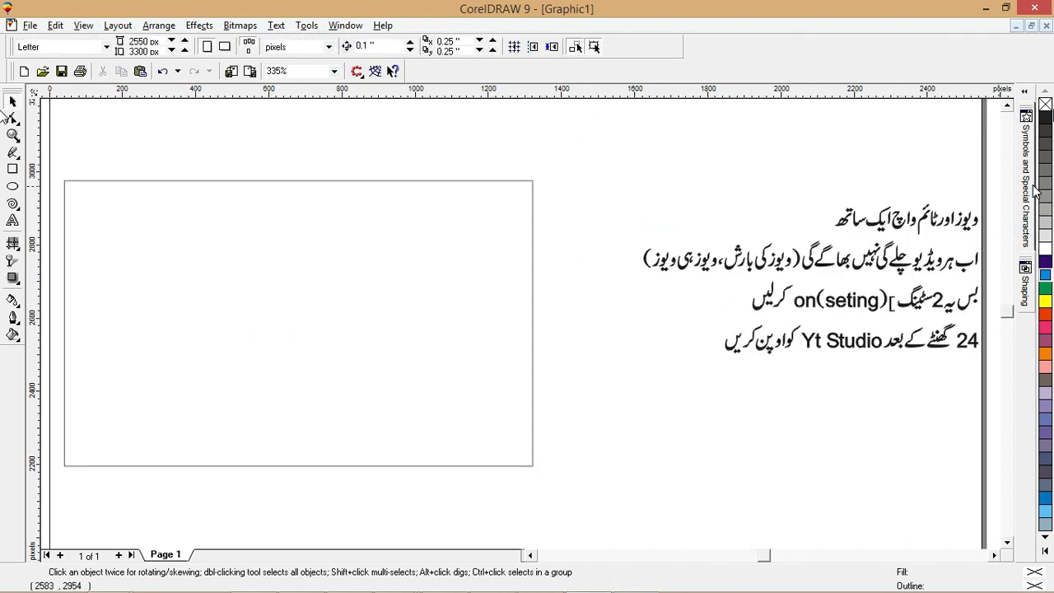
Group all the characters of the first text line.
{"action": "left_click", "coordinate": [12, 135]}
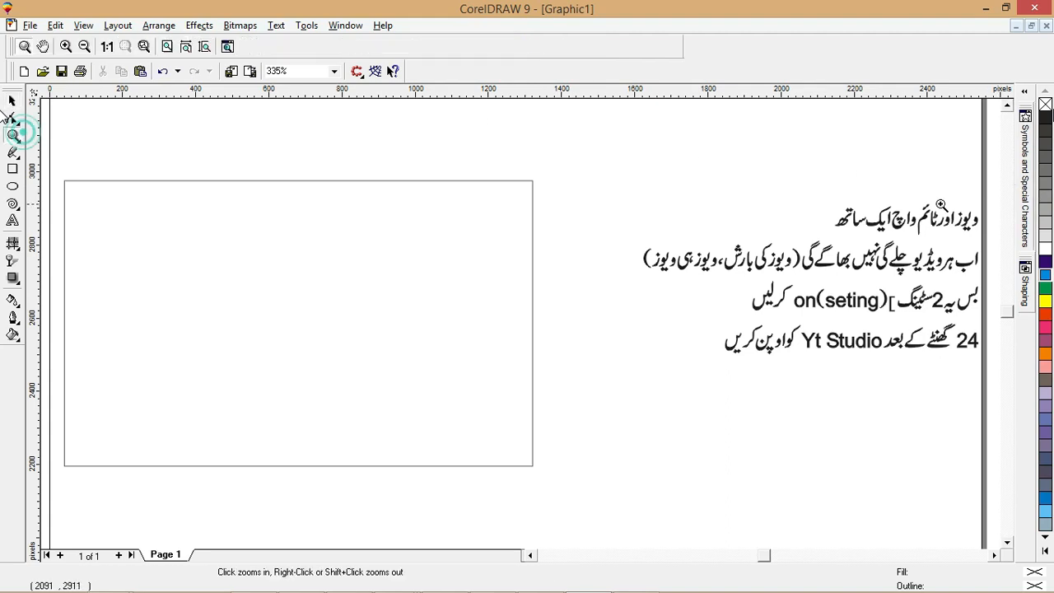
{"action": "left_click", "coordinate": [751, 177]}
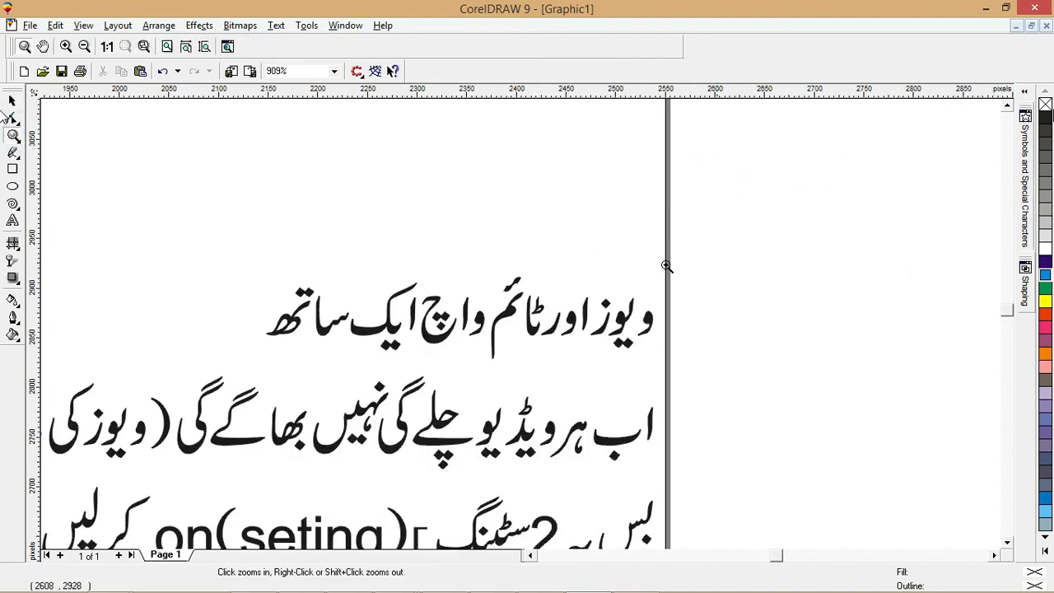
{"action": "left_click", "coordinate": [13, 99]}
{"action": "left_click_drag", "start_coordinate": [806, 248], "coordinate": [230, 379]}
{"action": "left_click", "coordinate": [359, 46]}
{"action": "left_click", "coordinate": [857, 345]}
Group the characters of the bracketed phrase in the second text line.
{"action": "scroll", "coordinate": [775, 551], "scroll_direction": "down", "scroll_amount": 1}
{"action": "left_click_drag", "start_coordinate": [739, 329], "coordinate": [2, 330]}
{"action": "left_click_drag", "start_coordinate": [931, 322], "coordinate": [2, 377]}
{"action": "key", "text": "F3"}
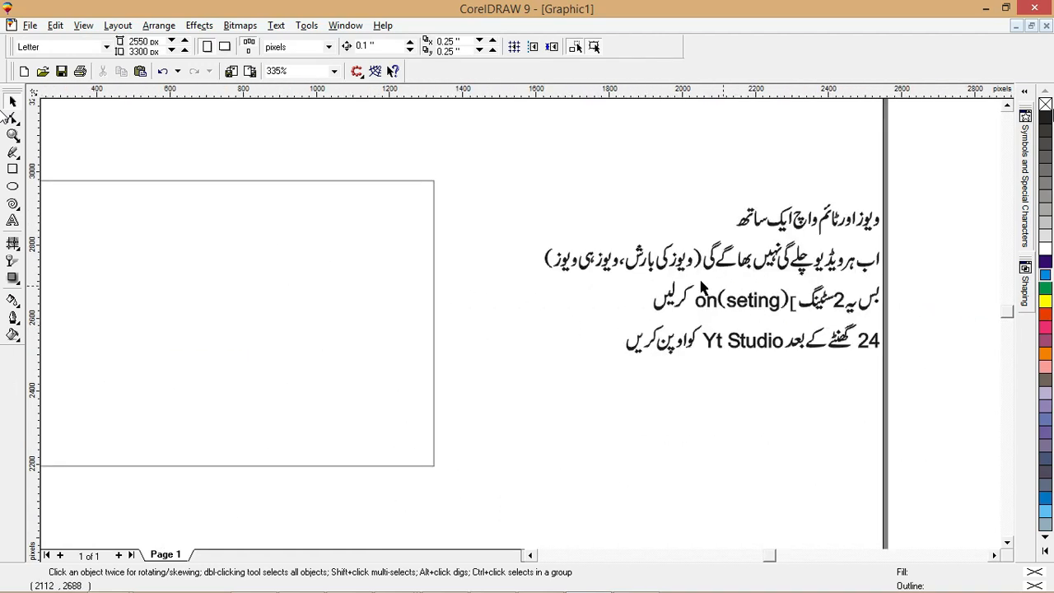
{"action": "key", "text": "F2"}
{"action": "left_click_drag", "start_coordinate": [534, 238], "coordinate": [944, 304]}
{"action": "left_click_drag", "start_coordinate": [904, 216], "coordinate": [431, 312]}
{"action": "left_click_drag", "start_coordinate": [470, 195], "coordinate": [143, 320]}
{"action": "key", "text": "ctrl+g"}
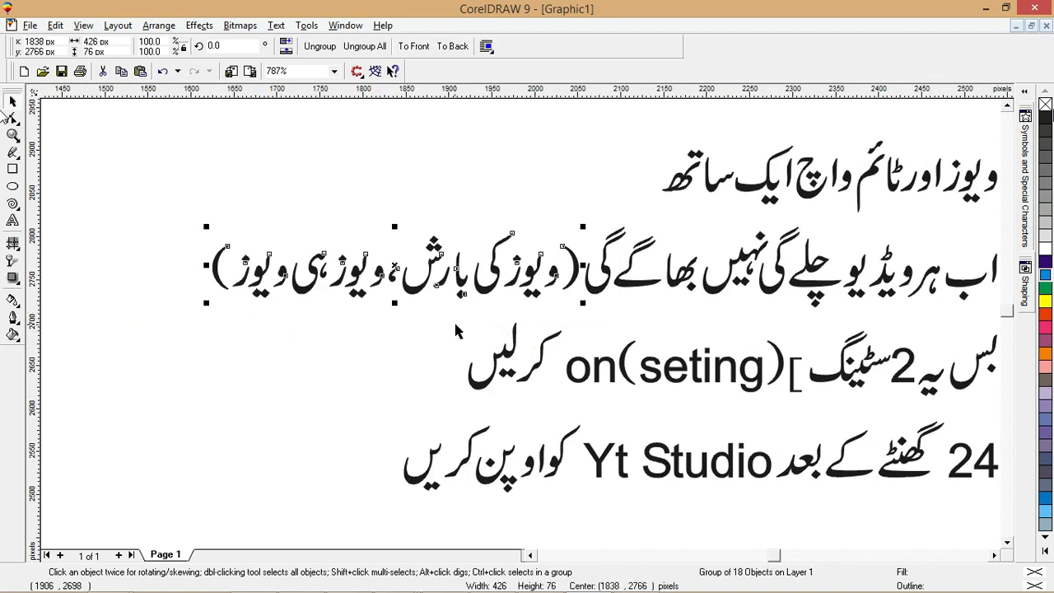
Delete the stray square bracket next to "(seting)" in the third text line.
{"action": "left_click", "coordinate": [454, 325]}
{"action": "key", "text": "F3"}
{"action": "key", "text": "F2"}
{"action": "left_click", "coordinate": [560, 247]}
{"action": "left_click_drag", "start_coordinate": [797, 210], "coordinate": [646, 306]}
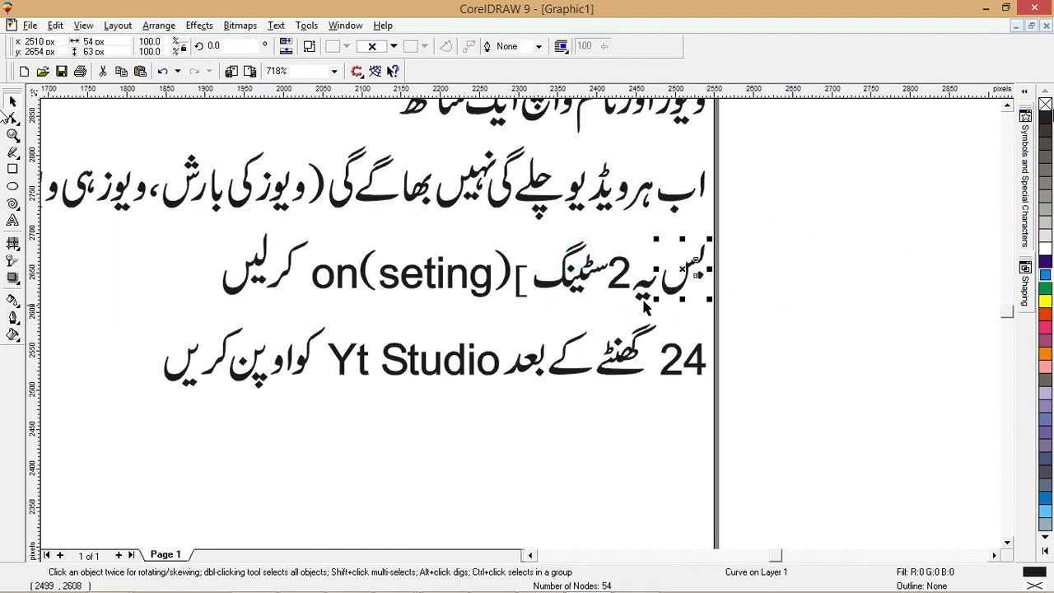
{"action": "left_click", "coordinate": [524, 298]}
{"action": "key", "text": "Delete"}
Close the gaps in the third text line by shifting its opening words and the "on(seting)" text left.
{"action": "left_click_drag", "start_coordinate": [799, 209], "coordinate": [530, 281]}
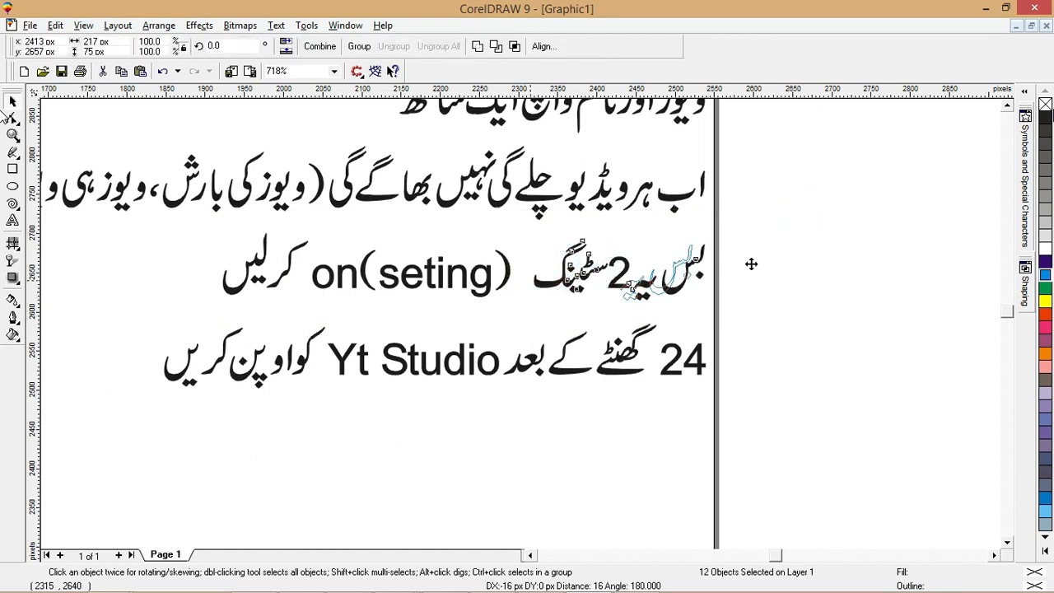
{"action": "left_click", "coordinate": [819, 241]}
{"action": "key", "text": "ctrl+z"}
{"action": "left_click_drag", "start_coordinate": [671, 295], "coordinate": [660, 294]}
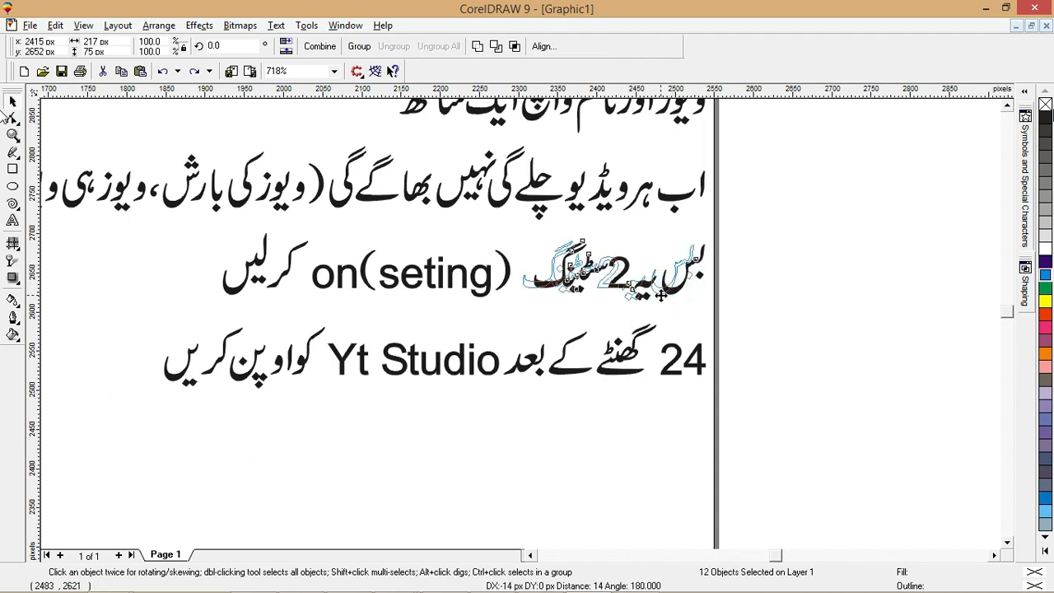
{"action": "left_click_drag", "start_coordinate": [661, 295], "coordinate": [657, 317]}
{"action": "left_click_drag", "start_coordinate": [807, 195], "coordinate": [301, 331]}
{"action": "mouse_move", "coordinate": [328, 295]}
{"action": "left_mouse_down"}
{"action": "mouse_move", "coordinate": [390, 284]}
{"action": "mouse_move", "coordinate": [319, 292]}
{"action": "left_mouse_up"}
Group the third text line and the fourth text line as two separate groups.
{"action": "left_click_drag", "start_coordinate": [772, 216], "coordinate": [230, 303]}
{"action": "key", "text": "ctrl+g"}
{"action": "left_click_drag", "start_coordinate": [774, 296], "coordinate": [91, 439]}
{"action": "key", "text": "ctrl+g"}
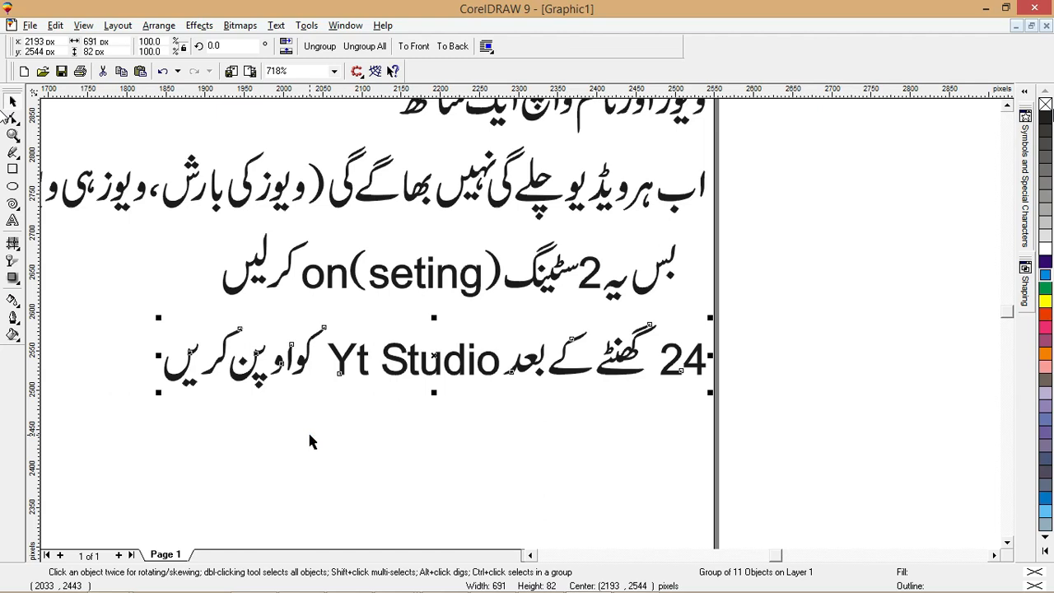
{"action": "key", "text": "F4"}
{"action": "left_click", "coordinate": [835, 414]}
Import the background image "download (2)" from the "back grond" folder inside "coral work" on drive D.
{"action": "left_click", "coordinate": [370, 328]}
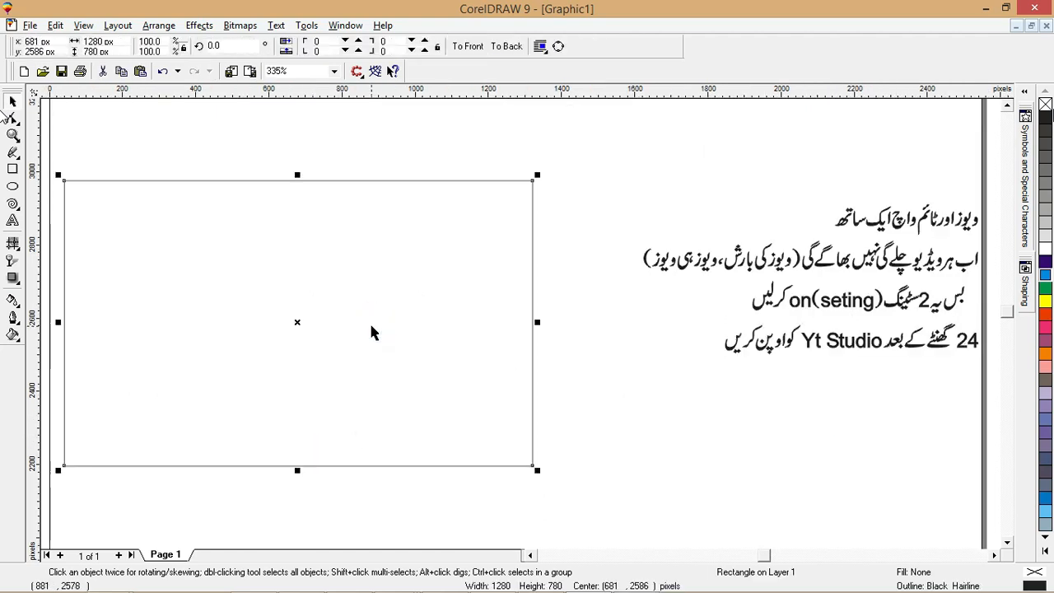
{"action": "key", "text": "alt+f"}
{"action": "key", "text": "i"}
{"action": "left_click", "coordinate": [233, 72]}
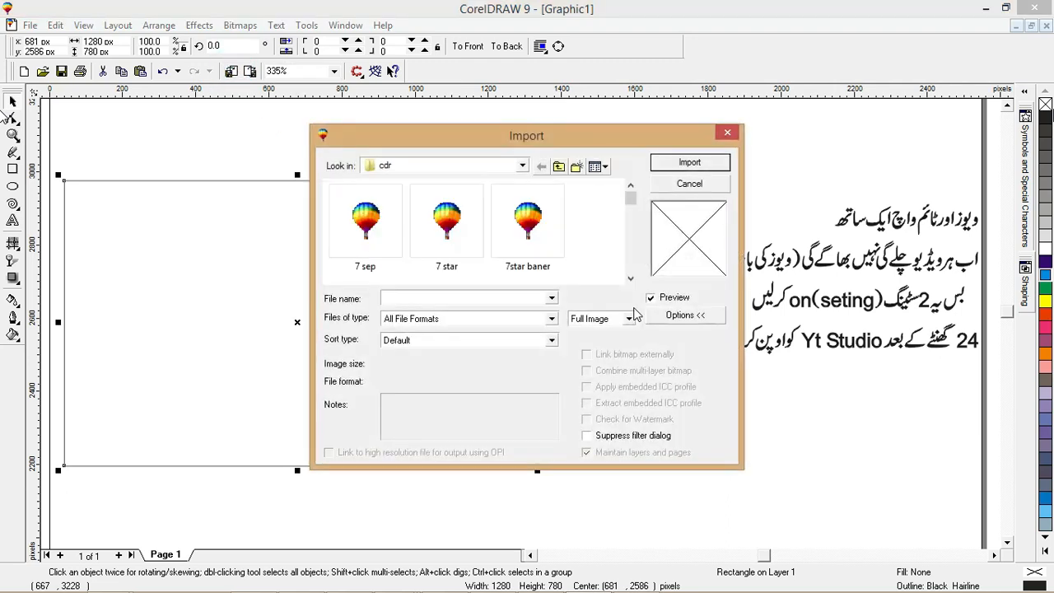
{"action": "left_click", "coordinate": [559, 167]}
{"action": "left_click", "coordinate": [559, 167]}
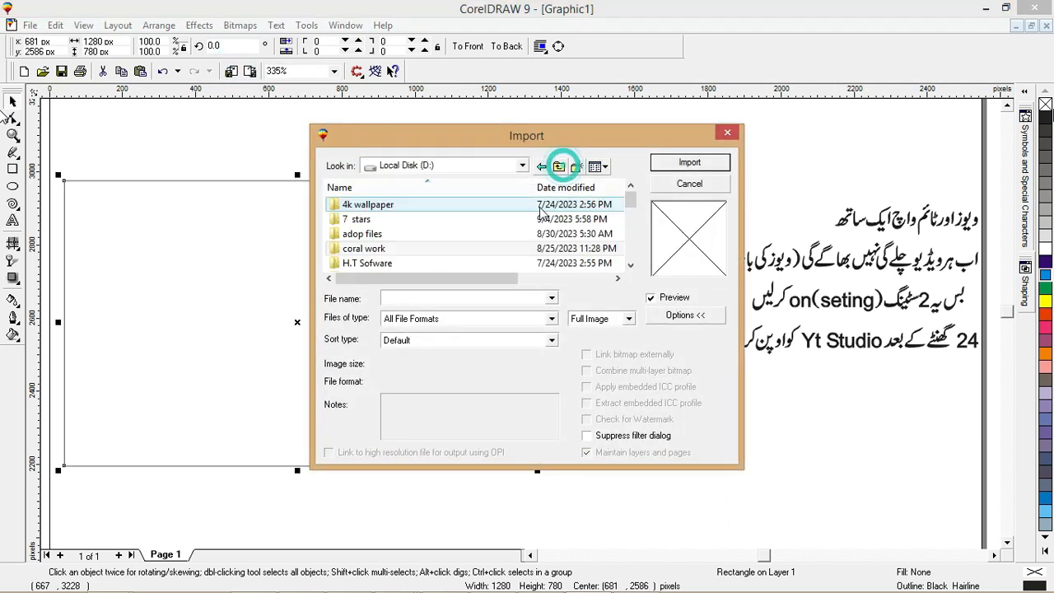
{"action": "double_click", "coordinate": [375, 251]}
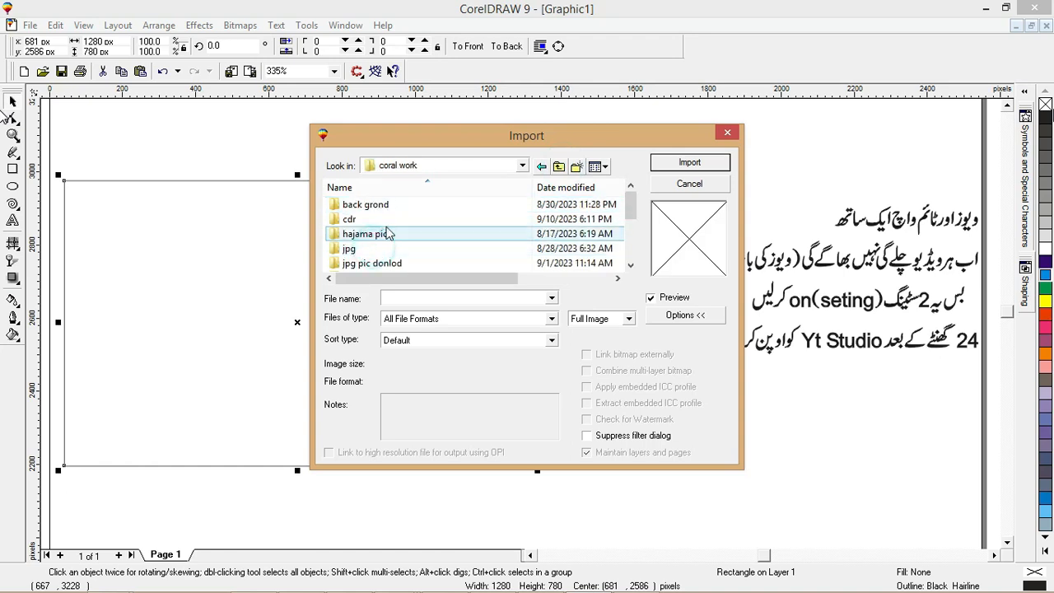
{"action": "double_click", "coordinate": [385, 205]}
{"action": "left_click", "coordinate": [631, 279]}
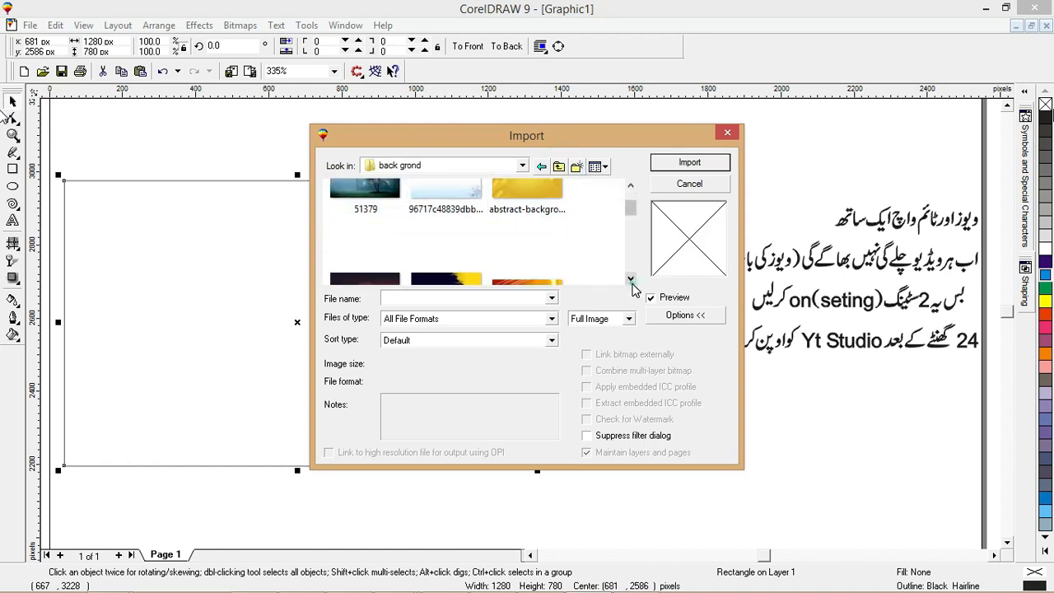
{"action": "left_click", "coordinate": [465, 235]}
{"action": "left_click", "coordinate": [664, 166]}
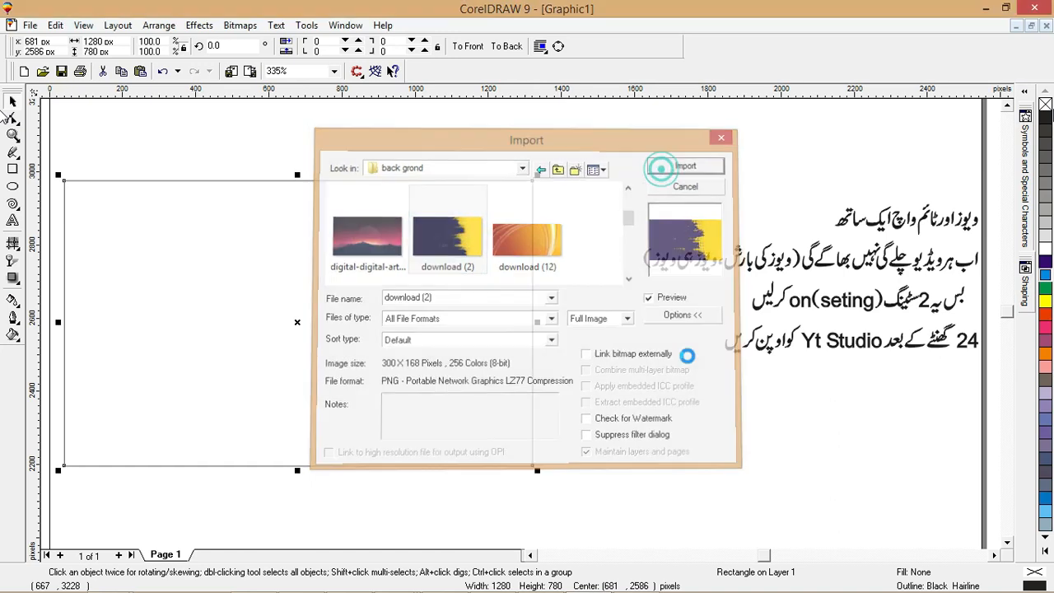
Place the imported background image in the drawing and PowerClip it inside the 1280 by 780 px rectangle.
{"action": "left_click", "coordinate": [718, 399]}
{"action": "left_click", "coordinate": [393, 390]}
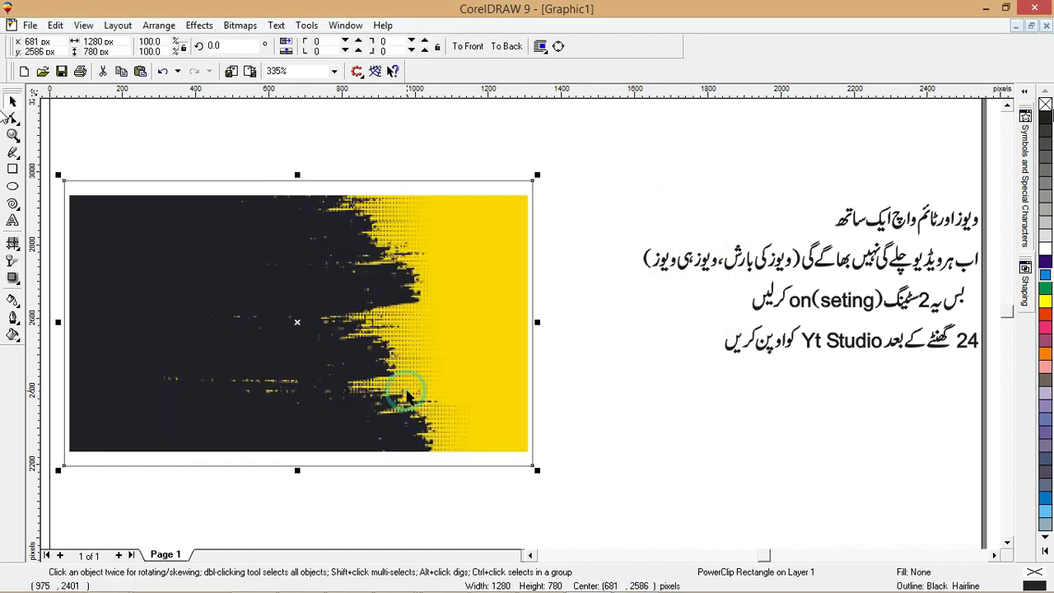
{"action": "key", "text": "shift+F2"}
{"action": "left_click", "coordinate": [553, 419]}
{"action": "key", "text": "F3"}
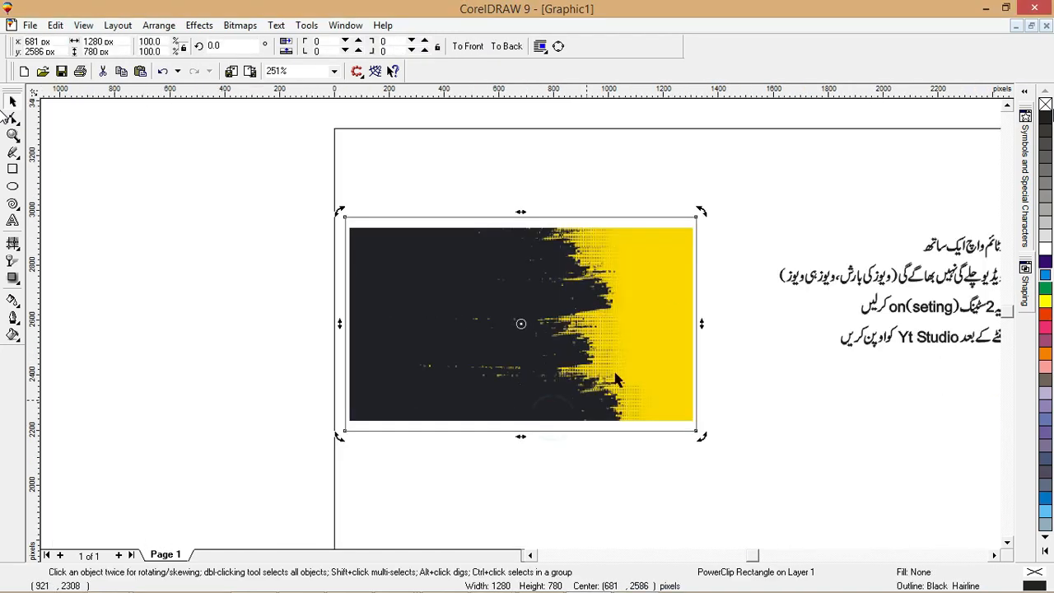
Enlarge the background image inside the PowerClip to 1290 by 782 px so it covers the frame, and finish editing the contents.
{"action": "left_click", "coordinate": [667, 271], "text": "ctrl"}
{"action": "left_click", "coordinate": [647, 286]}
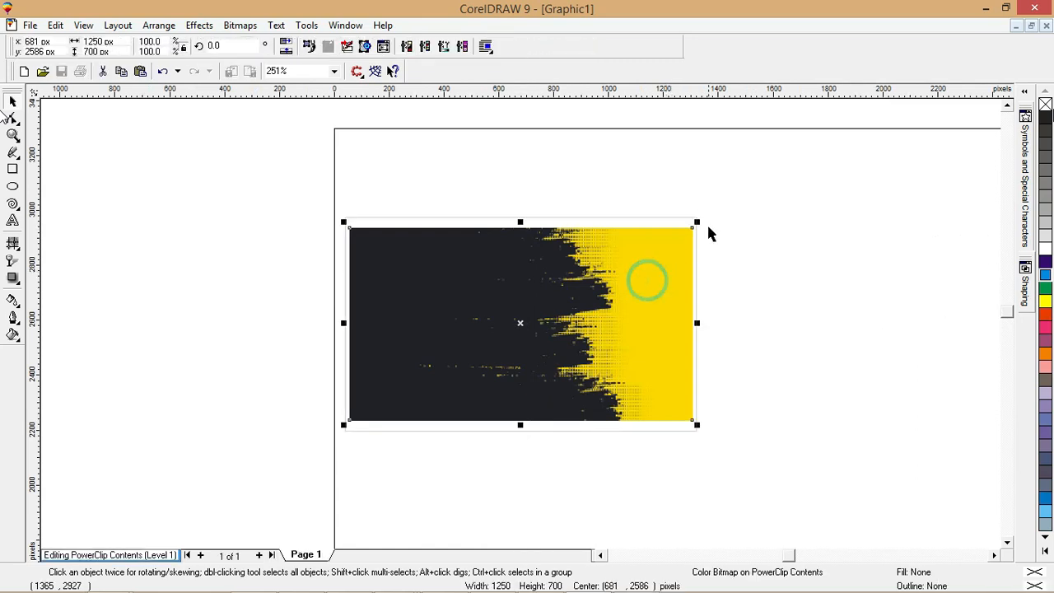
{"action": "left_click_drag", "start_coordinate": [697, 224], "coordinate": [713, 220]}
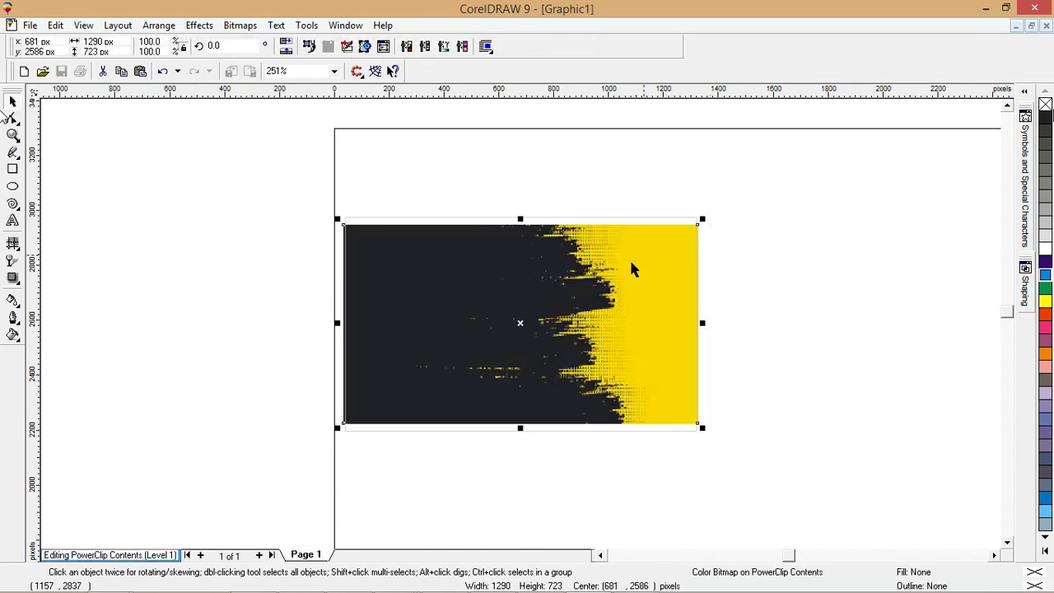
{"action": "key", "text": "F2"}
{"action": "left_click_drag", "start_coordinate": [571, 186], "coordinate": [450, 257]}
{"action": "left_click_drag", "start_coordinate": [589, 337], "coordinate": [609, 288]}
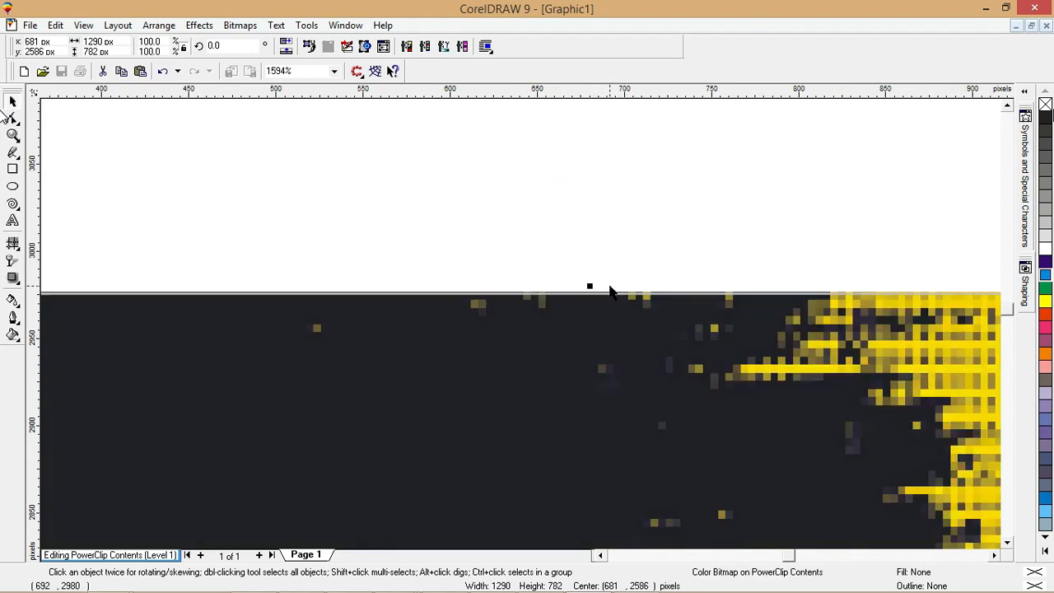
{"action": "key", "text": "alt+c"}
{"action": "key", "text": "w"}
{"action": "key", "text": "f"}
{"action": "key", "text": "F4"}
{"action": "left_click", "coordinate": [651, 401]}
{"action": "left_click", "coordinate": [759, 440]}
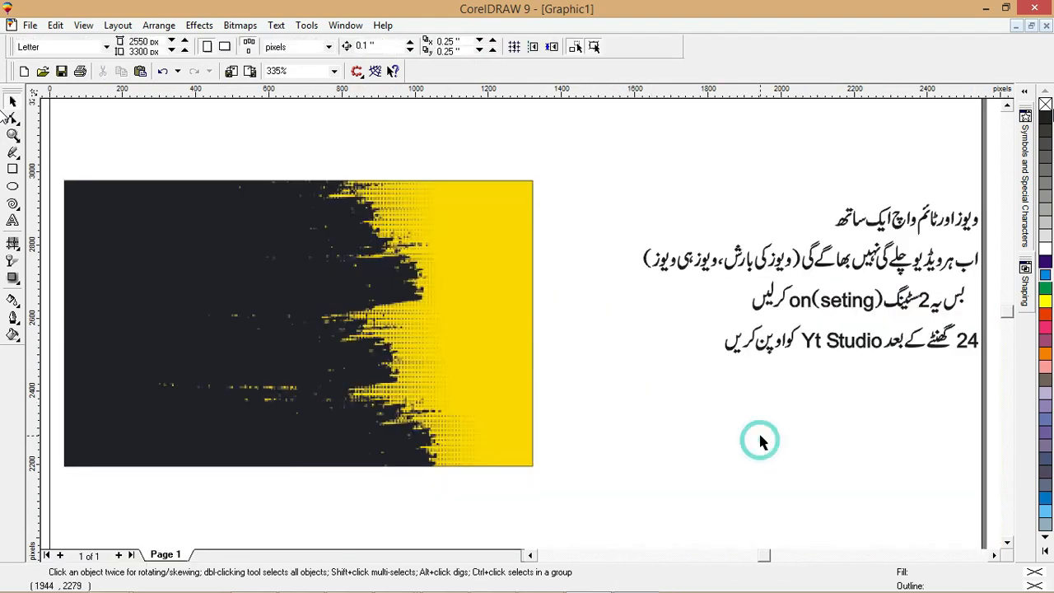
Save the drawing as "thmail youtube" in the "cdr" folder.
{"action": "key", "text": "ctrl+s"}
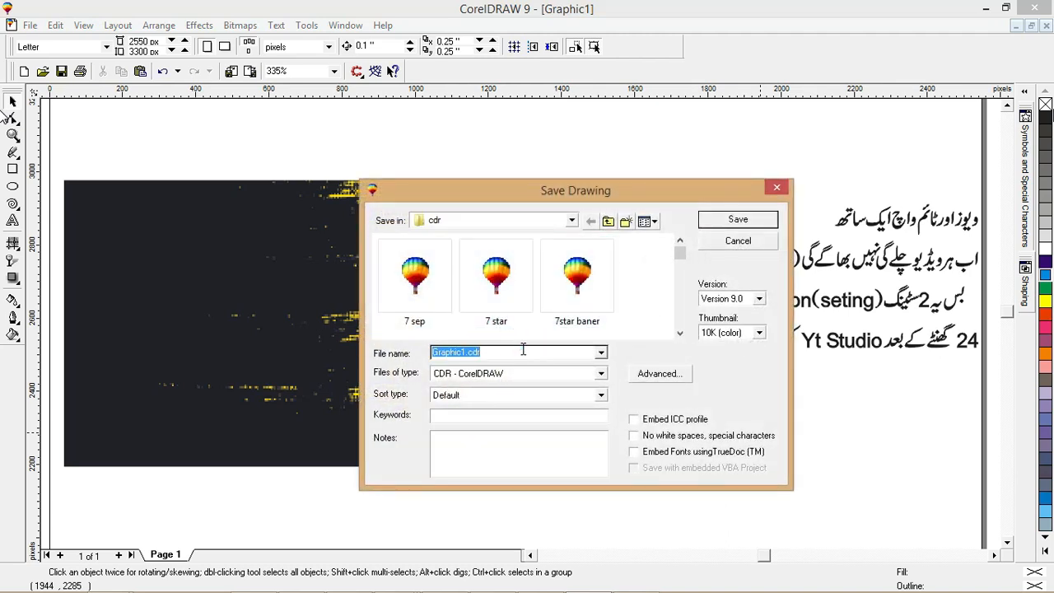
{"action": "type", "text": "th"}
{"action": "key", "text": "Return"}
{"action": "left_click", "coordinate": [600, 406]}
Import the PNG "WhatsApp_Image_2023-03-26_at_7.33.44" from the "Remove imge backgrund" folder and place it below the text lines.
{"action": "key", "text": "alt+f"}
{"action": "key", "text": "i"}
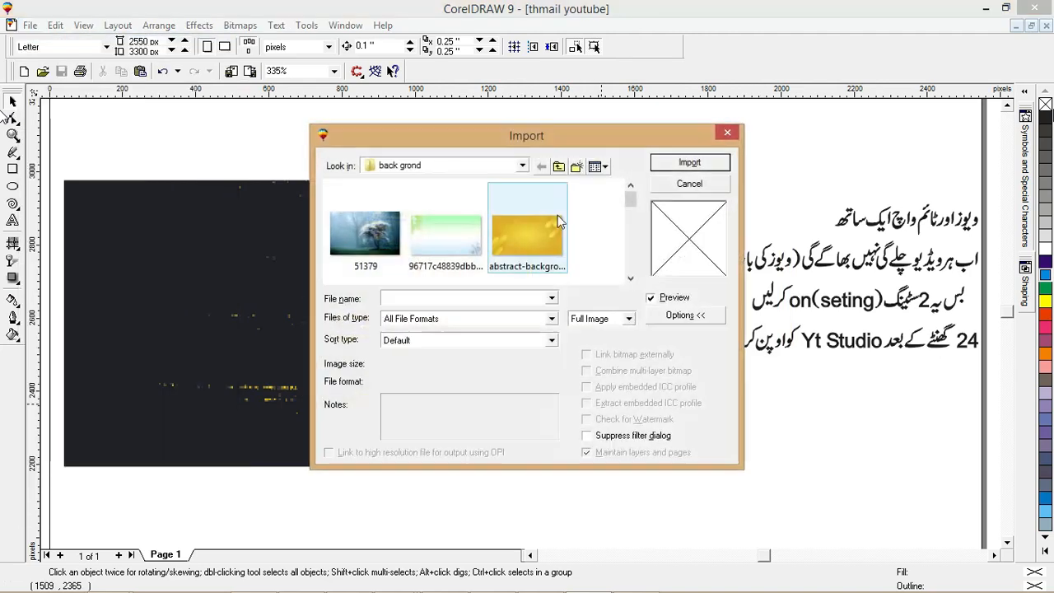
{"action": "left_click", "coordinate": [558, 167]}
{"action": "scroll", "coordinate": [406, 247], "scroll_direction": "down", "scroll_amount": 1}
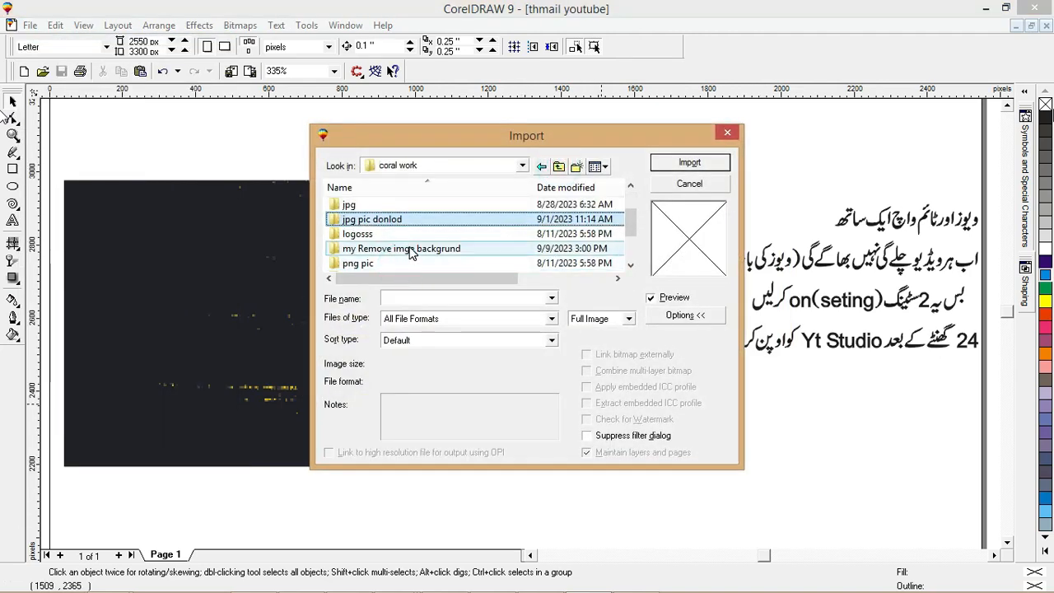
{"action": "double_click", "coordinate": [409, 245]}
{"action": "double_click", "coordinate": [436, 230]}
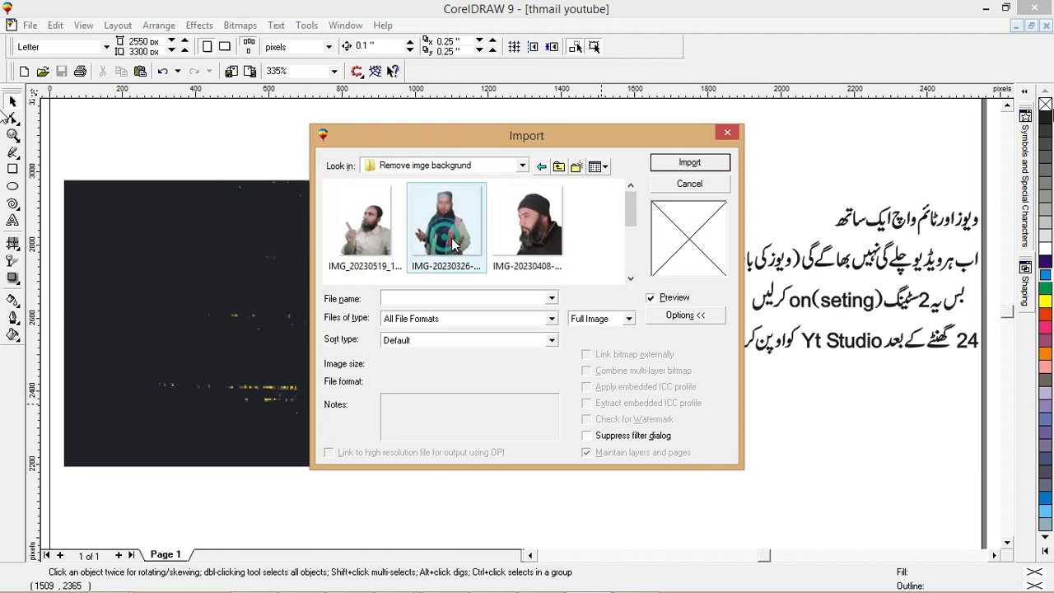
{"action": "left_click", "coordinate": [557, 263]}
{"action": "left_click", "coordinate": [630, 277]}
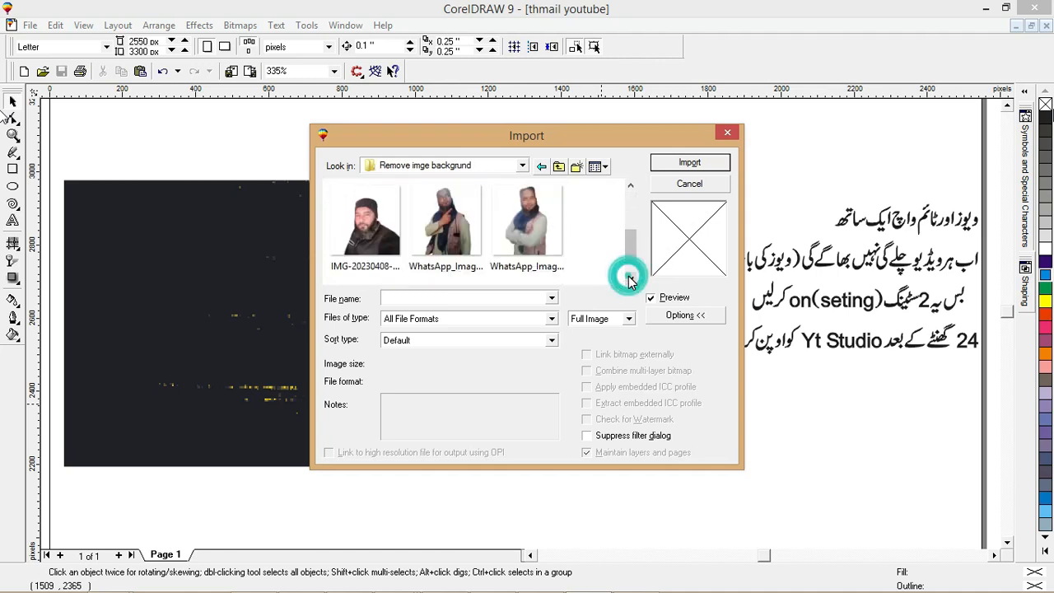
{"action": "left_click", "coordinate": [446, 224]}
{"action": "left_click", "coordinate": [689, 162]}
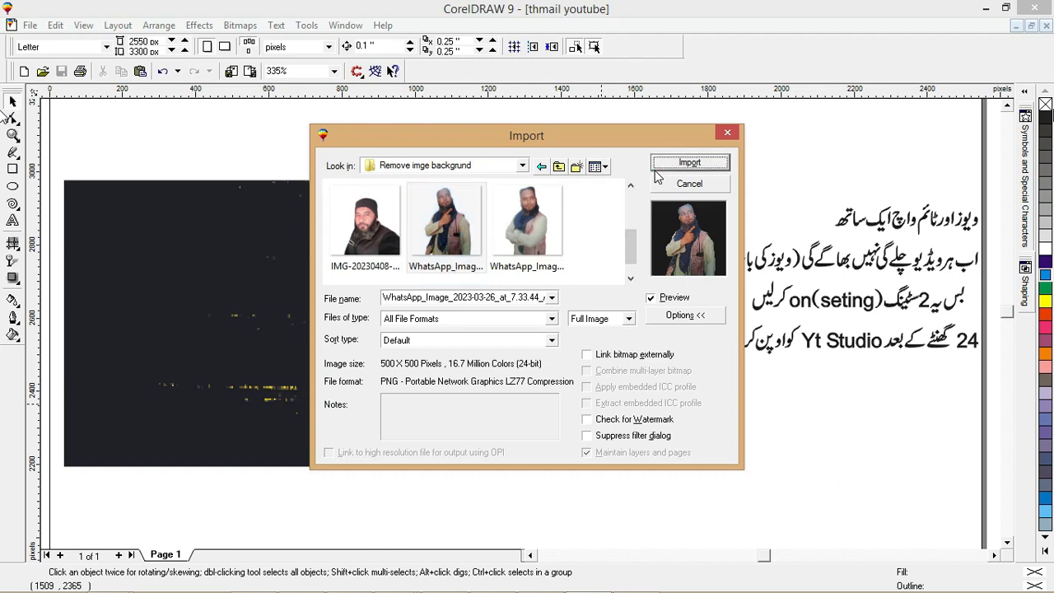
{"action": "left_click", "coordinate": [741, 402]}
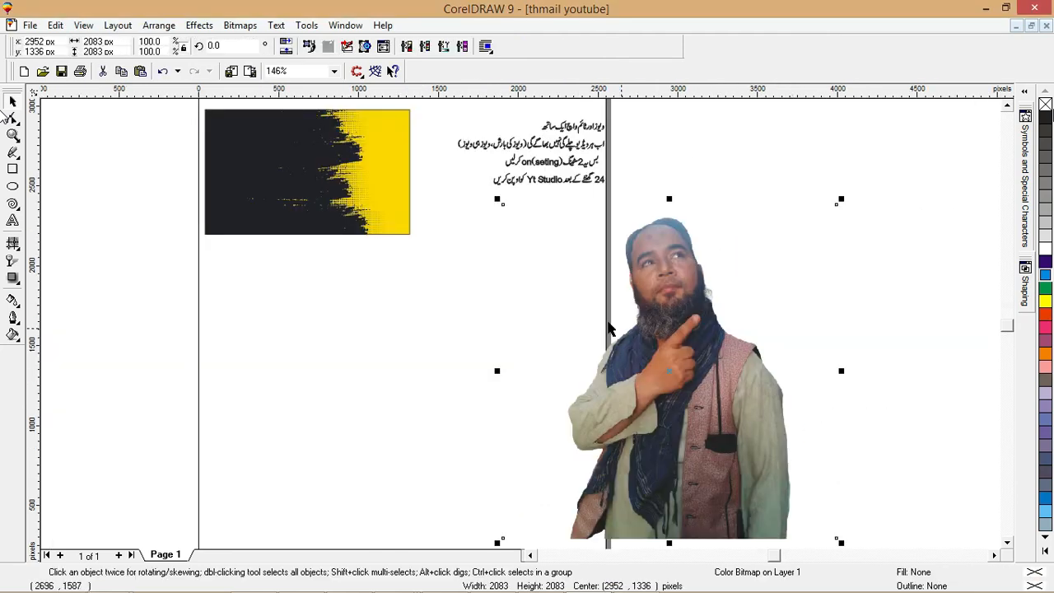
Move the man's photo off the page beside the drawing and crop its empty side margins to about 1373 px wide.
{"action": "left_click", "coordinate": [608, 321]}
{"action": "left_click", "coordinate": [738, 303]}
{"action": "double_click", "coordinate": [733, 292]}
{"action": "left_click_drag", "start_coordinate": [686, 163], "coordinate": [674, 498]}
{"action": "left_click_drag", "start_coordinate": [960, 149], "coordinate": [889, 499]}
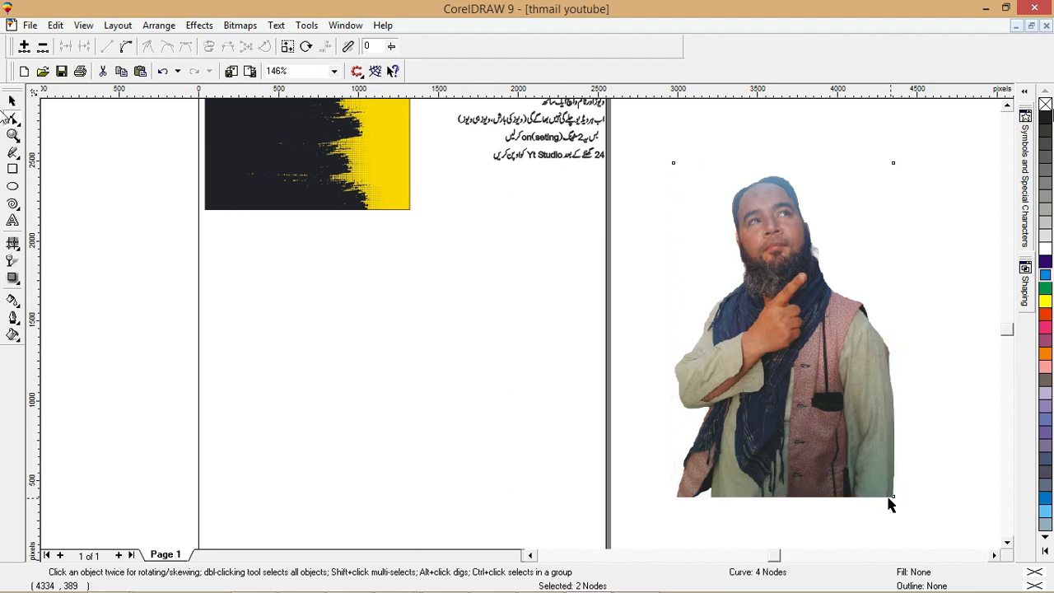
{"action": "key", "text": "F4"}
{"action": "key", "text": "space"}
{"action": "left_click", "coordinate": [933, 387]}
PowerClip the cropped photo inside the 1280 by 780 px background frame.
{"action": "left_click", "coordinate": [685, 382]}
{"action": "key", "text": "alt+c"}
{"action": "key", "text": "w"}
{"action": "key", "text": "p"}
{"action": "left_click", "coordinate": [220, 203]}
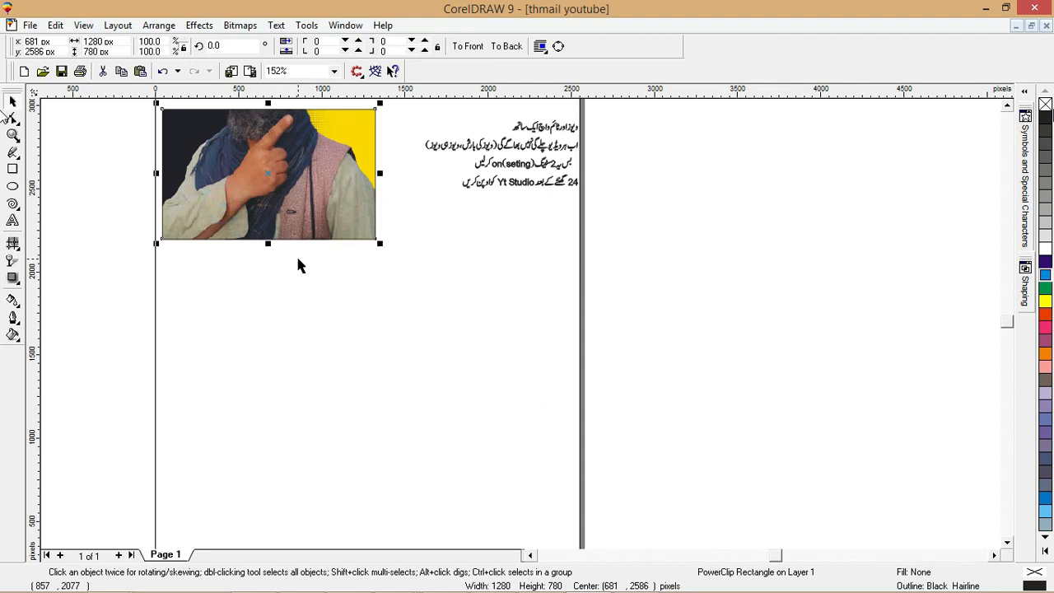
Open the PowerClip contents and scale the photo to about 411 by 624 px, standing at the frame's bottom edge near the middle.
{"action": "key", "text": "shift+F2"}
{"action": "key", "text": "F3"}
{"action": "left_click", "coordinate": [401, 344], "text": "ctrl"}
{"action": "left_click", "coordinate": [430, 337]}
{"action": "key", "text": "shift+F2"}
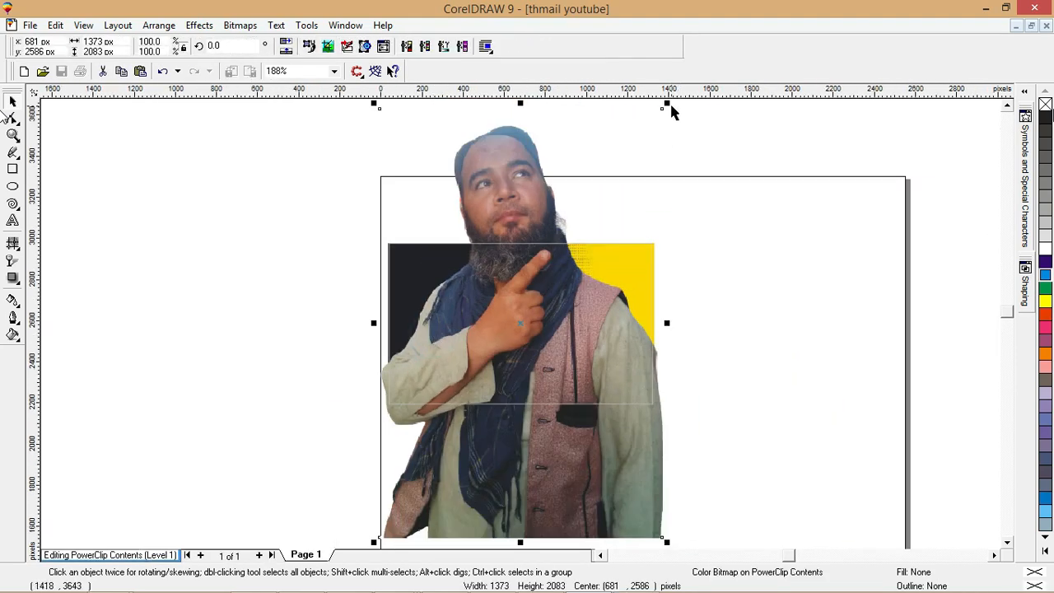
{"action": "left_click_drag", "start_coordinate": [668, 105], "coordinate": [491, 372]}
{"action": "left_click_drag", "start_coordinate": [438, 478], "coordinate": [449, 402]}
{"action": "left_click_drag", "start_coordinate": [504, 289], "coordinate": [475, 332]}
{"action": "left_click_drag", "start_coordinate": [427, 372], "coordinate": [526, 386]}
{"action": "left_click", "coordinate": [556, 431]}
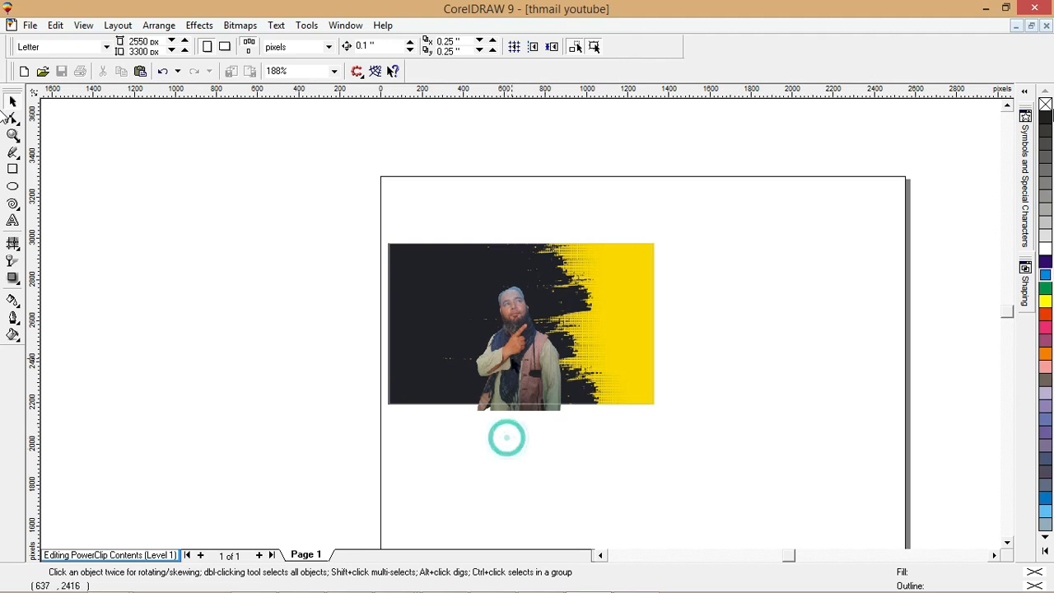
Finish editing the PowerClip contents and return to the whole drawing.
{"action": "left_click", "coordinate": [509, 358]}
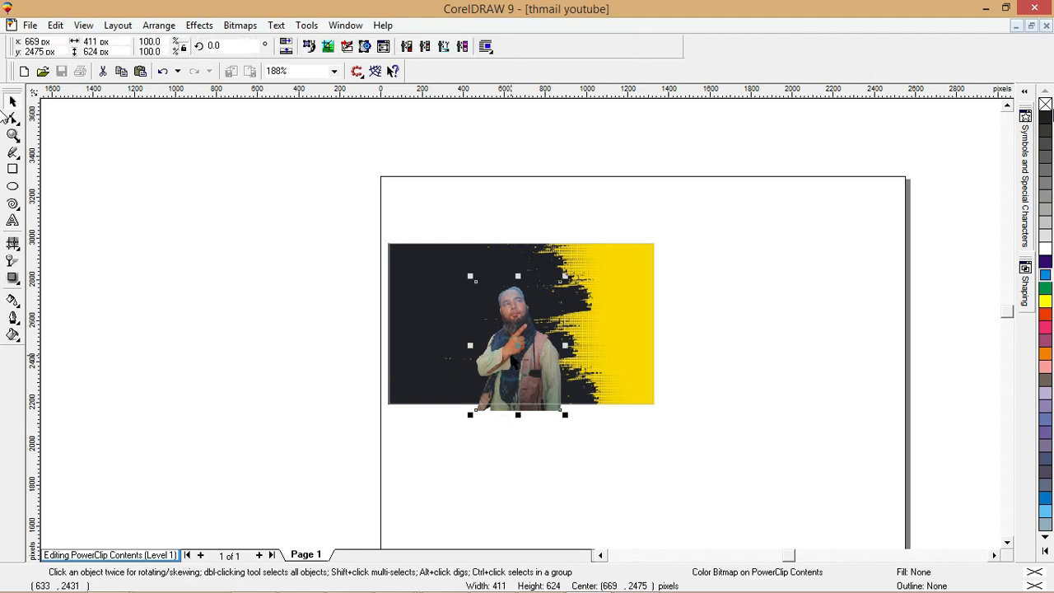
{"action": "left_click", "coordinate": [460, 367], "text": "ctrl"}
{"action": "left_click", "coordinate": [546, 454]}
{"action": "key", "text": "F4"}
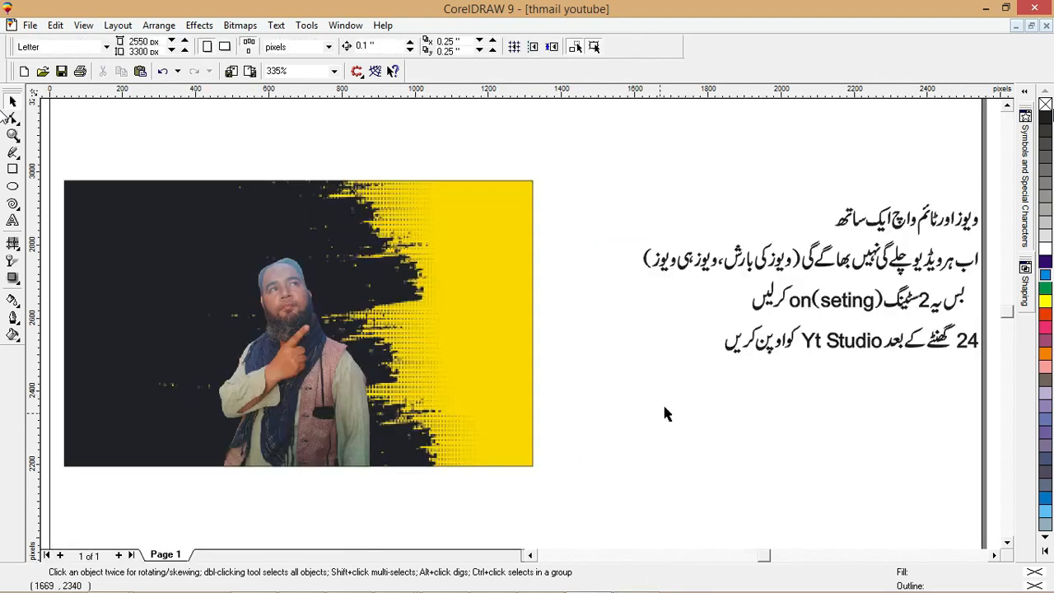
Draw a rectangle about 669 by 118 px near the top of the frame and align it to the frame's right edge.
{"action": "left_click", "coordinate": [418, 279]}
{"action": "left_click", "coordinate": [13, 169]}
{"action": "left_click_drag", "start_coordinate": [82, 192], "coordinate": [258, 236]}
{"action": "key", "text": "space"}
{"action": "left_click", "coordinate": [466, 239], "text": "shift"}
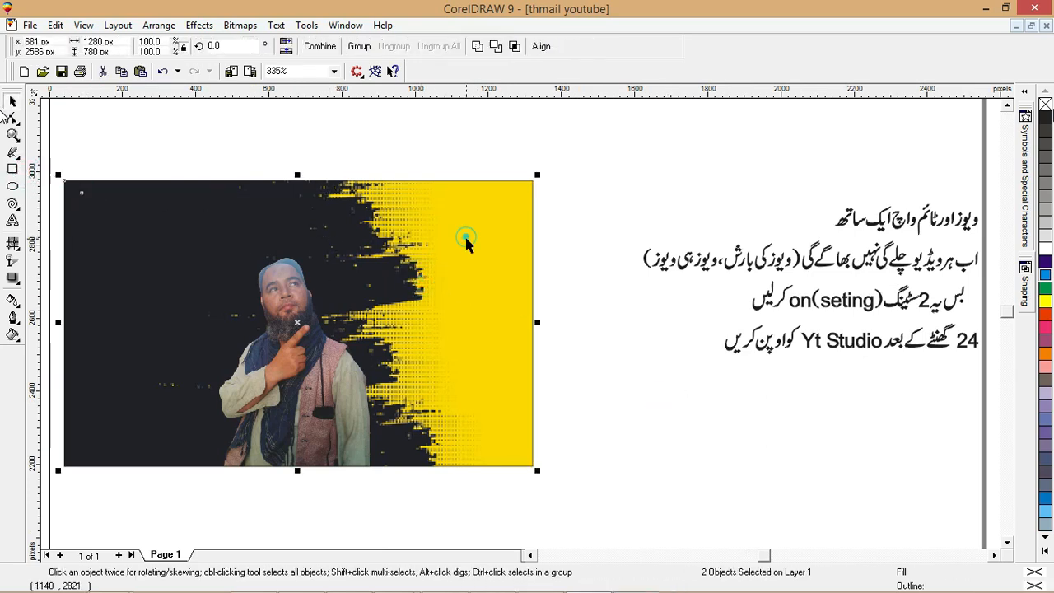
{"action": "left_click", "coordinate": [435, 181]}
{"action": "left_click", "coordinate": [459, 209]}
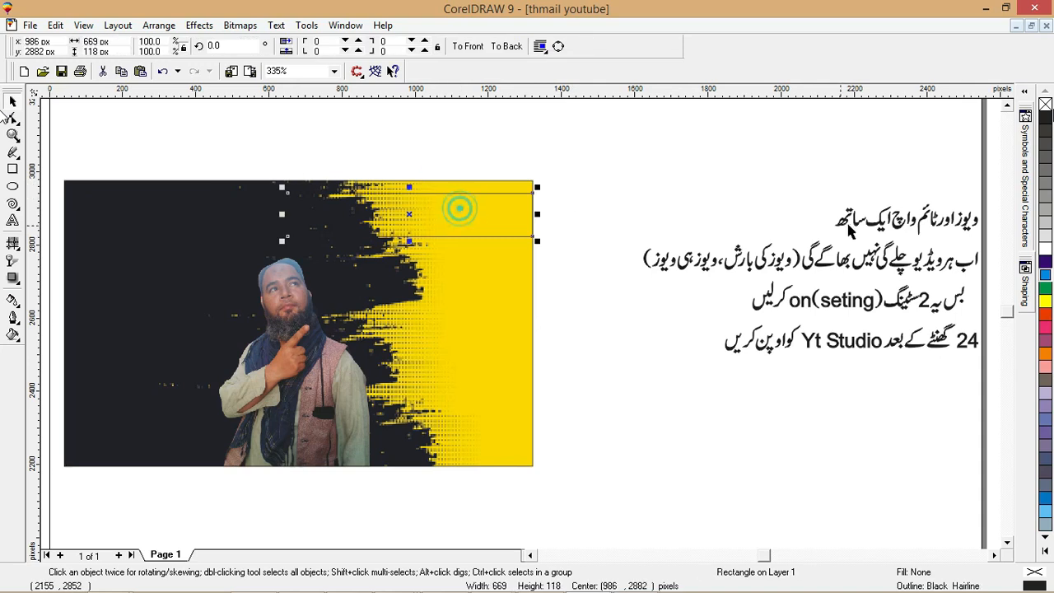
Fill the new rectangle with yellow and remove its outline.
{"action": "left_click", "coordinate": [1043, 300]}
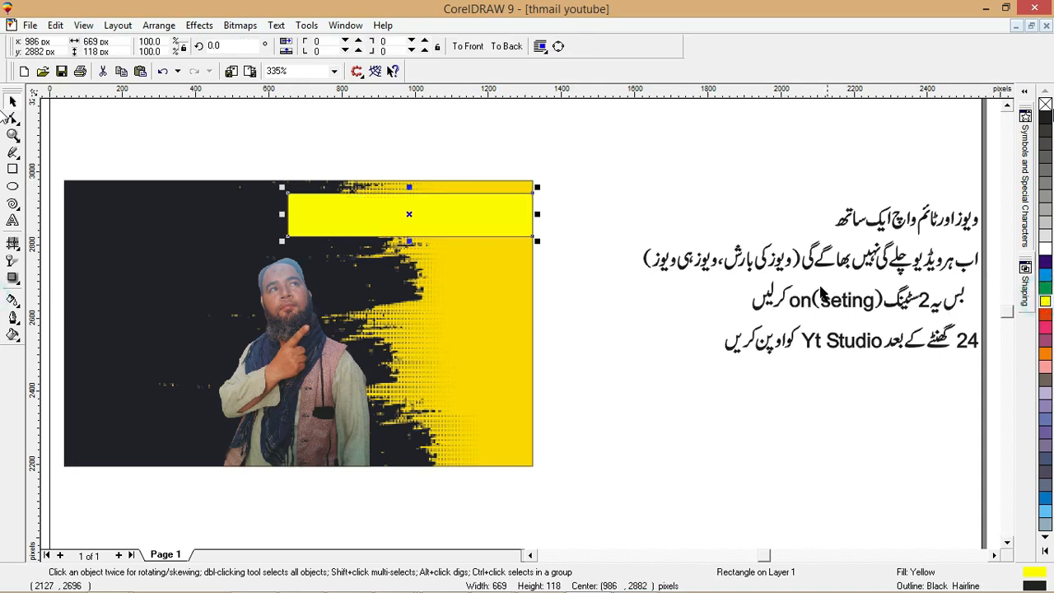
{"action": "right_click", "coordinate": [1044, 99]}
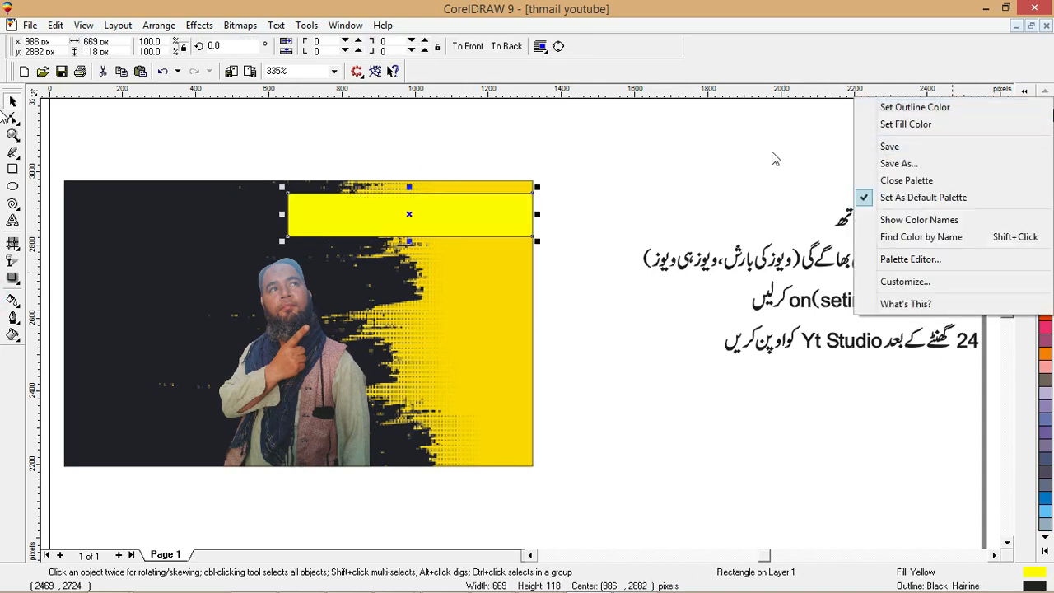
{"action": "left_click", "coordinate": [744, 154]}
{"action": "left_click", "coordinate": [363, 209]}
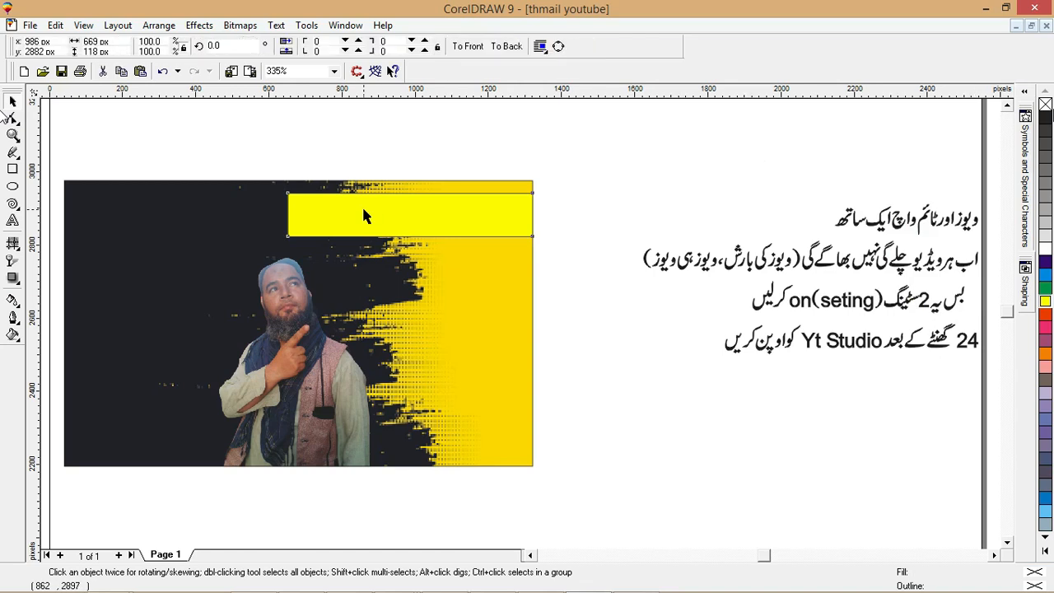
{"action": "right_click", "coordinate": [1045, 104]}
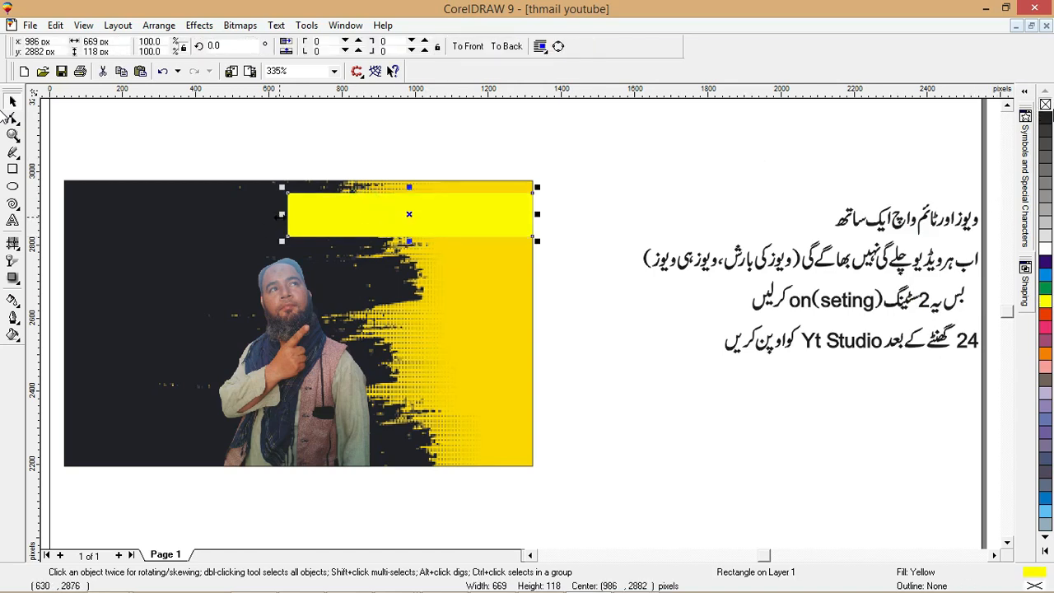
Widen the yellow bar to about 767 px and fade out its left end with a linear fountain transparency.
{"action": "left_click_drag", "start_coordinate": [279, 218], "coordinate": [249, 215]}
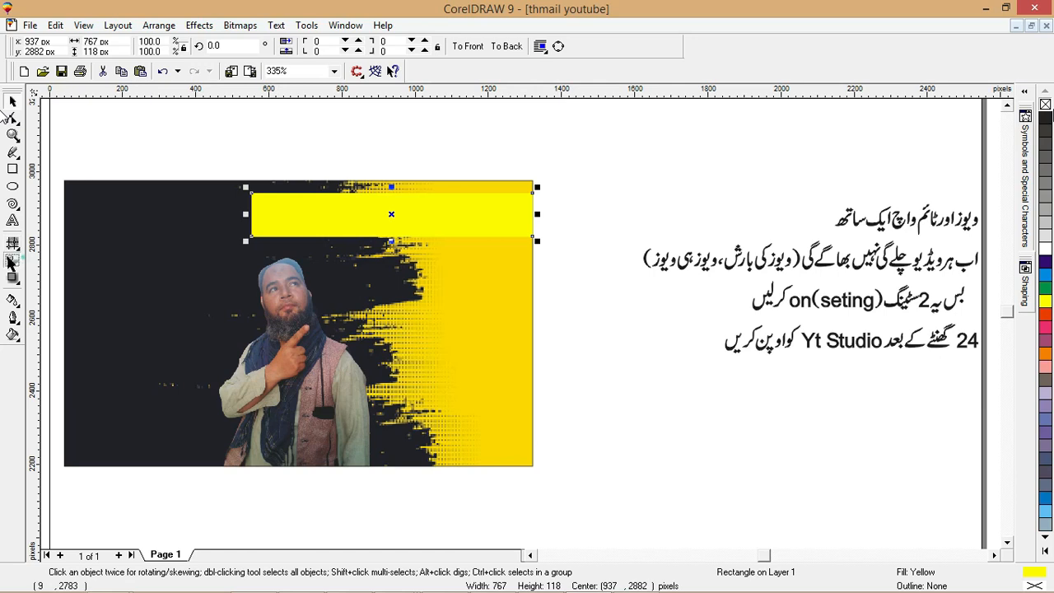
{"action": "left_click", "coordinate": [11, 262]}
{"action": "left_click_drag", "start_coordinate": [372, 216], "coordinate": [207, 216]}
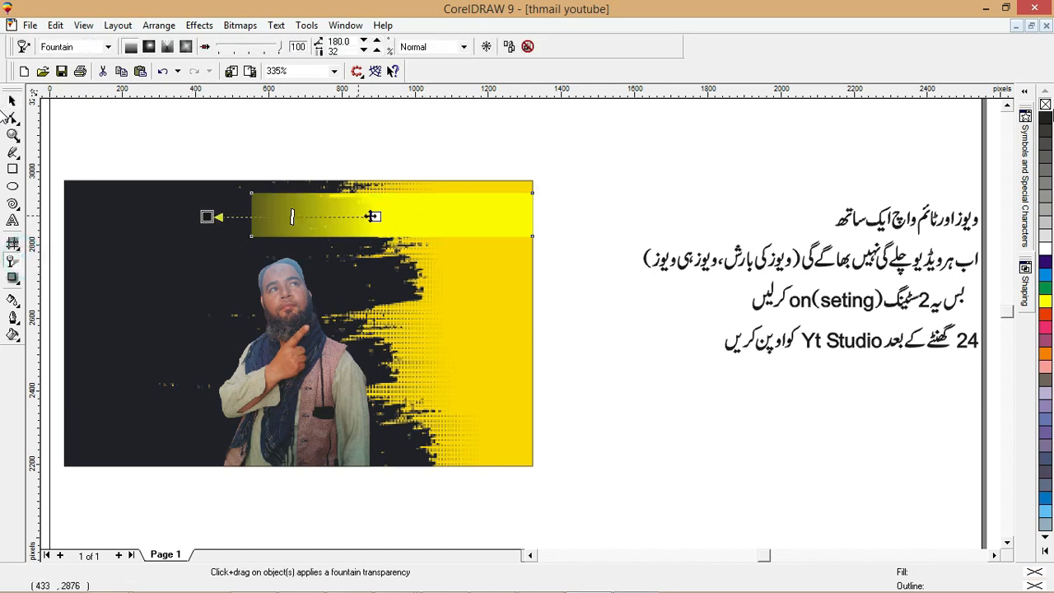
{"action": "left_click_drag", "start_coordinate": [375, 217], "coordinate": [433, 217]}
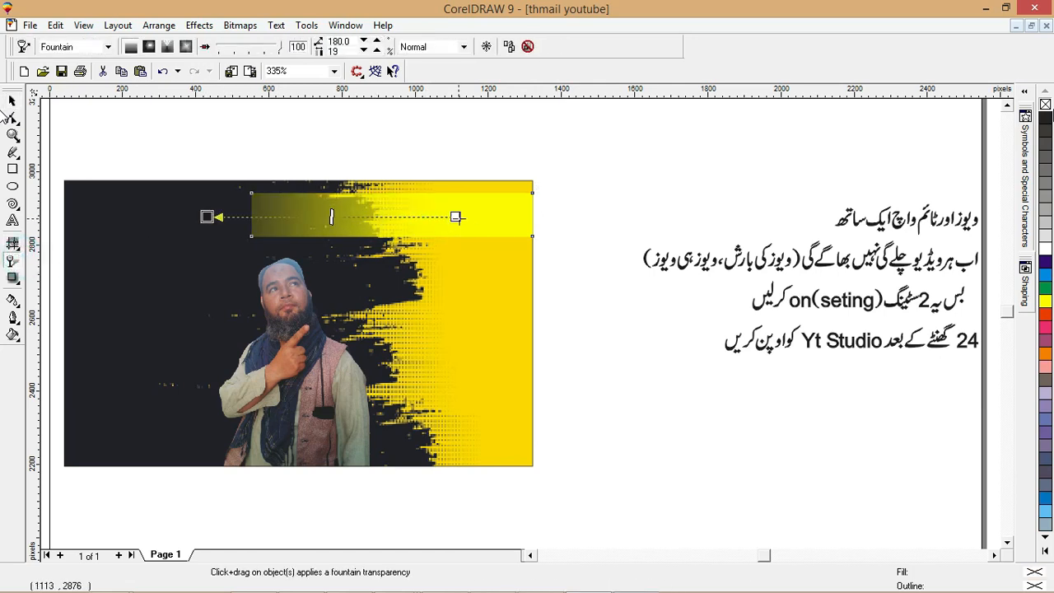
{"action": "key", "text": "space"}
{"action": "left_click", "coordinate": [614, 169]}
Align the yellow bar with the top edge of the background frame.
{"action": "left_click", "coordinate": [499, 209]}
{"action": "left_click", "coordinate": [488, 262], "text": "shift"}
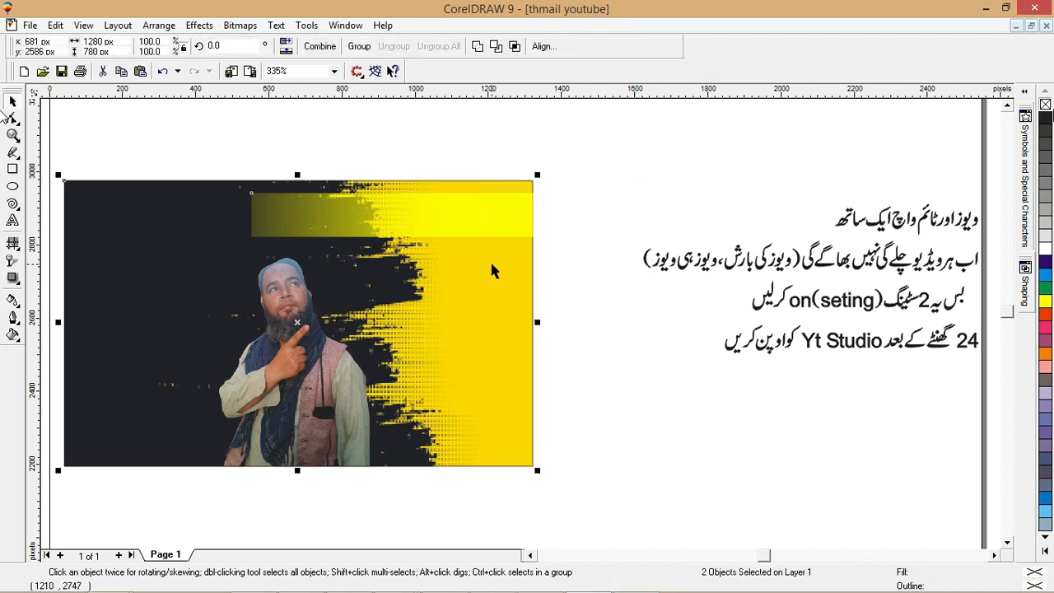
{"action": "key", "text": "t"}
{"action": "left_click", "coordinate": [576, 218]}
Bring the first text line to the front and center it on the yellow bar.
{"action": "left_click", "coordinate": [840, 220]}
{"action": "left_click_drag", "start_coordinate": [840, 223], "coordinate": [658, 217]}
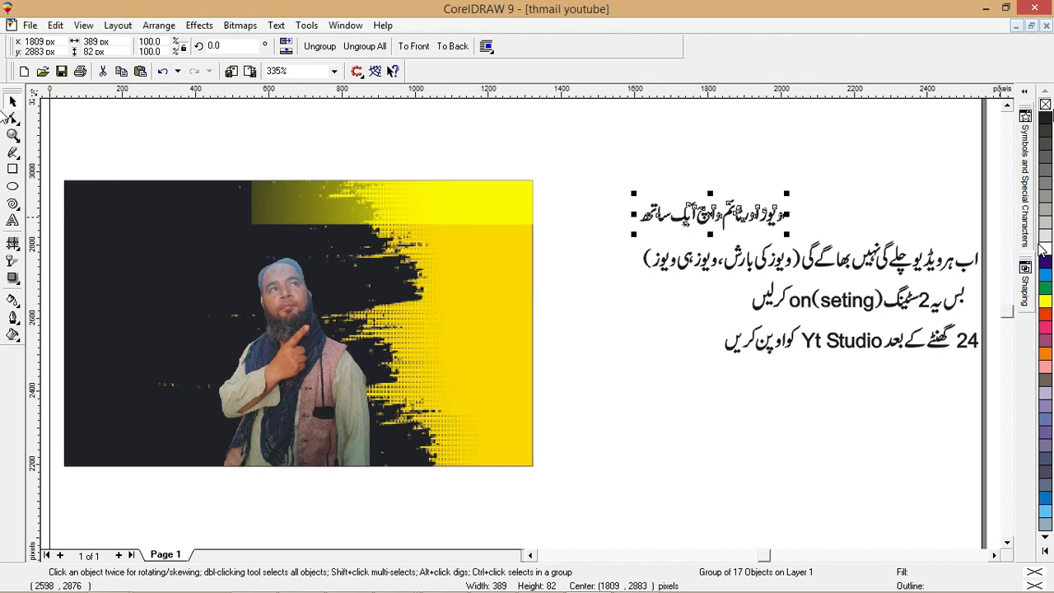
{"action": "left_click", "coordinate": [422, 47]}
{"action": "left_click", "coordinate": [398, 185], "text": "shift"}
{"action": "key", "text": "e"}
{"action": "key", "text": "c"}
{"action": "left_click", "coordinate": [502, 162]}
Enlarge the first text line on the bar to about 497 by 105 px.
{"action": "left_click", "coordinate": [12, 134]}
{"action": "left_click_drag", "start_coordinate": [254, 153], "coordinate": [560, 280]}
{"action": "left_click", "coordinate": [601, 300]}
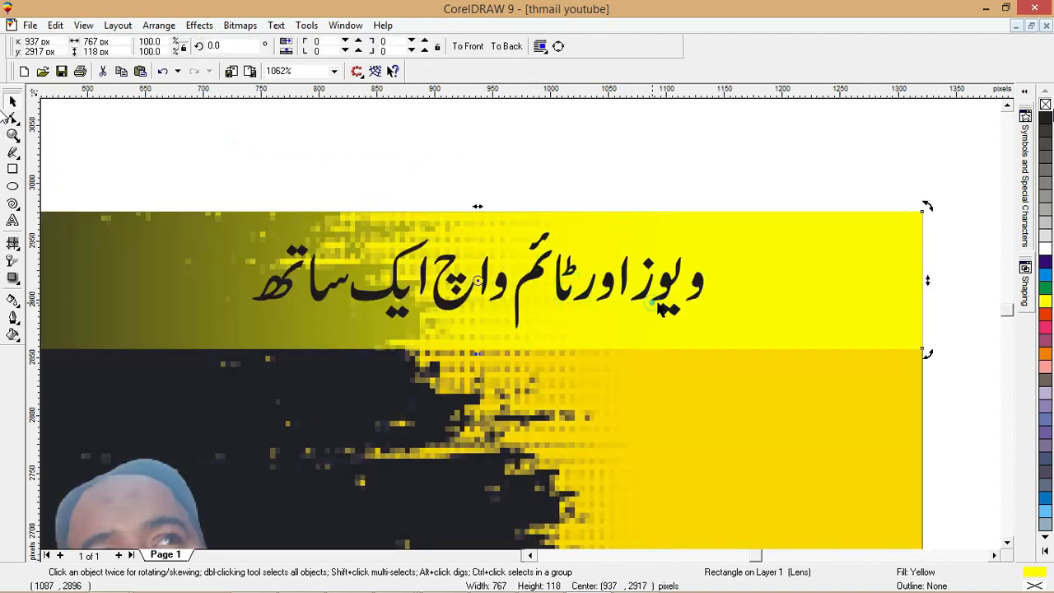
{"action": "left_click", "coordinate": [672, 313]}
{"action": "left_click_drag", "start_coordinate": [708, 334], "coordinate": [769, 360]}
Extend the yellow bar's height to 145 px and fit the text line vertically centered on it at about 549 by 116 px.
{"action": "left_click", "coordinate": [598, 337]}
{"action": "left_click_drag", "start_coordinate": [474, 352], "coordinate": [476, 383]}
{"action": "left_click", "coordinate": [532, 295], "text": "shift"}
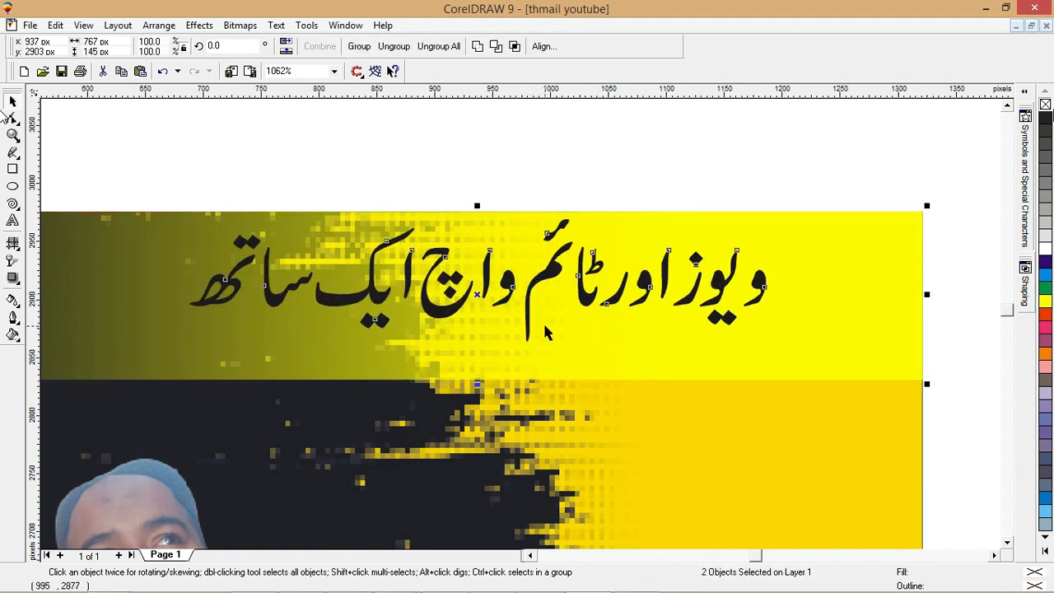
{"action": "key", "text": "e"}
{"action": "left_click", "coordinate": [745, 355], "text": "shift"}
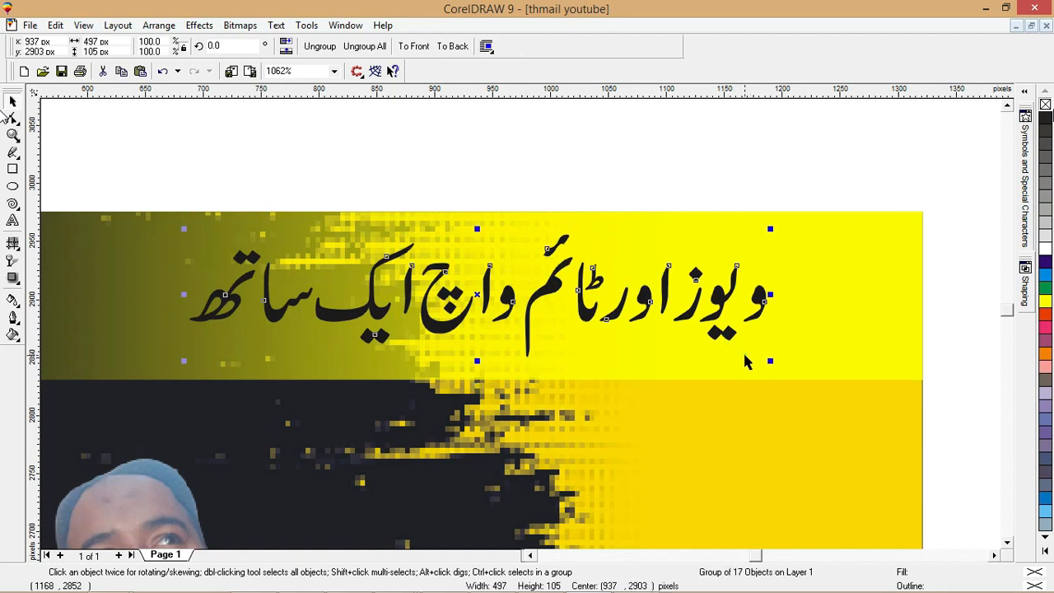
{"action": "left_click_drag", "start_coordinate": [771, 362], "coordinate": [801, 368]}
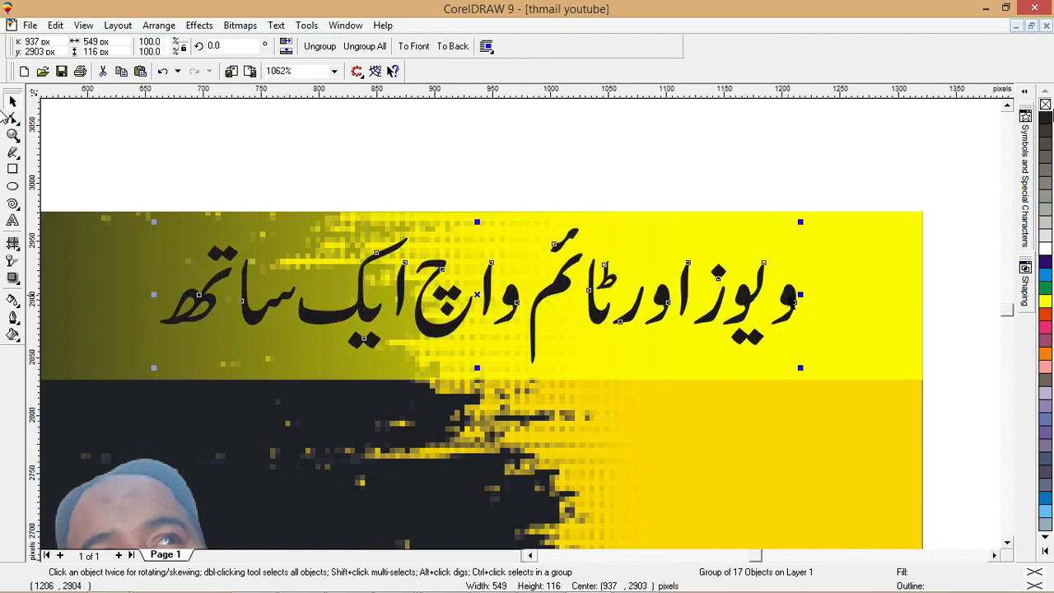
Inset the yellow bar slightly from the frame's top-right corner and shift the text line toward the bar's right end.
{"action": "left_click", "coordinate": [832, 295]}
{"action": "left_click", "coordinate": [960, 317]}
{"action": "left_click_drag", "start_coordinate": [812, 279], "coordinate": [838, 280]}
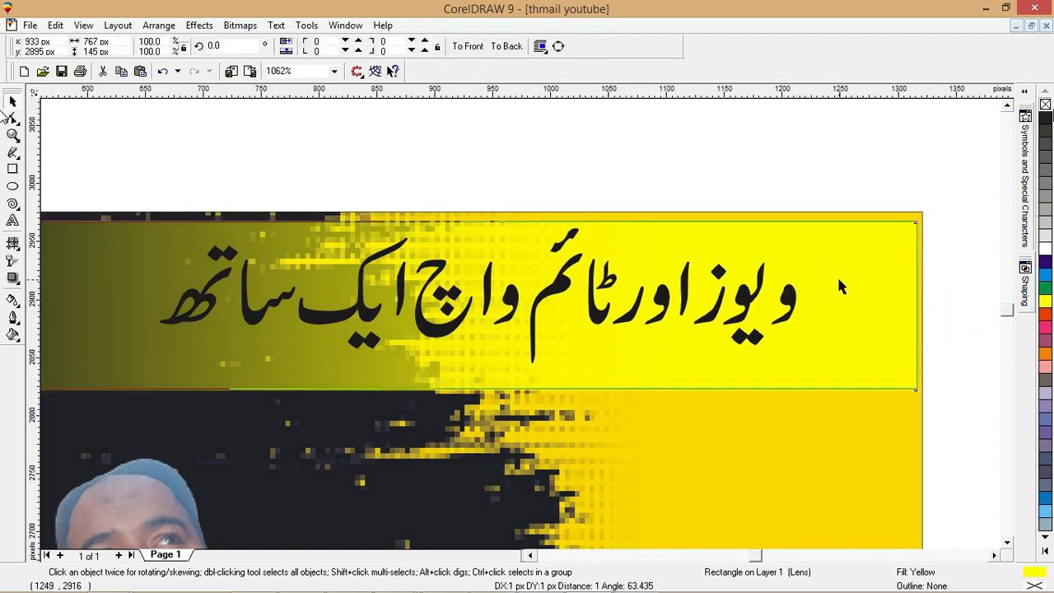
{"action": "left_click", "coordinate": [785, 300]}
{"action": "left_click_drag", "start_coordinate": [842, 320], "coordinate": [849, 330]}
{"action": "left_click_drag", "start_coordinate": [794, 307], "coordinate": [915, 317]}
Shorten the yellow bar from its faded end so it starts just beyond the end of the text line.
{"action": "key", "text": "F4"}
{"action": "left_click", "coordinate": [659, 170]}
{"action": "left_click", "coordinate": [243, 191]}
{"action": "left_click", "coordinate": [256, 209]}
{"action": "left_click_drag", "start_coordinate": [246, 211], "coordinate": [298, 211]}
Move the second line's opening words up, and place its bracketed part in the frame's top-left corner at about 605 by 108 px.
{"action": "left_click", "coordinate": [878, 313]}
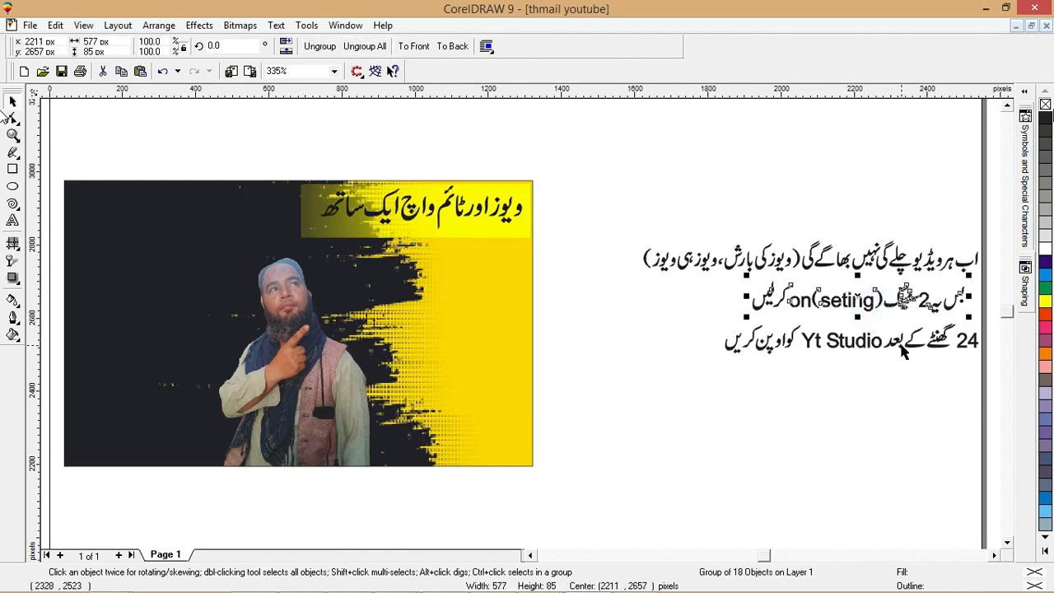
{"action": "left_click_drag", "start_coordinate": [896, 265], "coordinate": [854, 201]}
{"action": "left_click", "coordinate": [783, 257]}
{"action": "left_click_drag", "start_coordinate": [784, 257], "coordinate": [298, 233]}
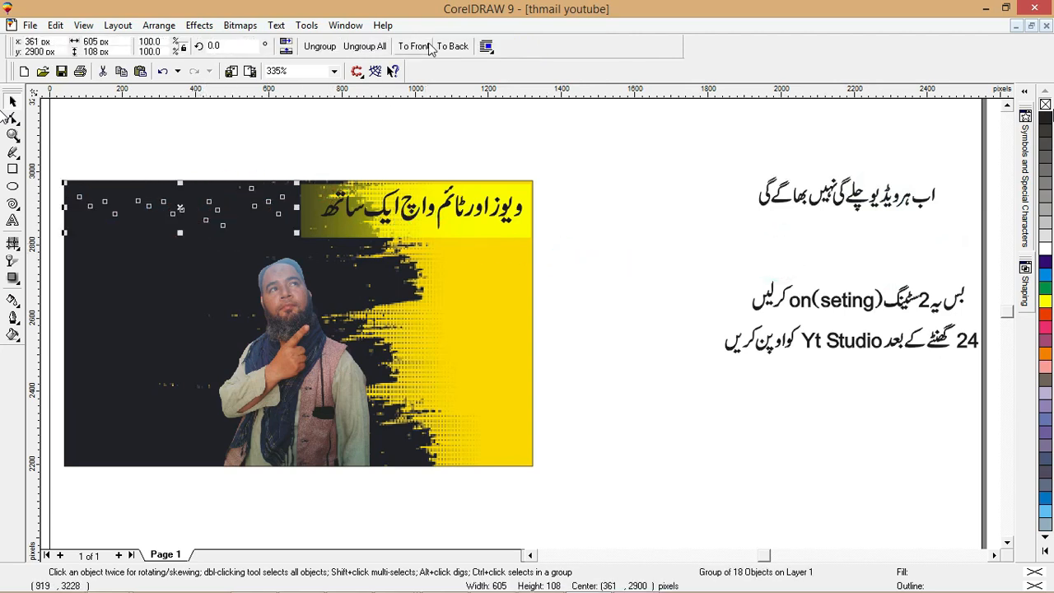
Bring the bracketed text in the frame's top-left corner to the front and fill it white.
{"action": "left_click", "coordinate": [406, 47]}
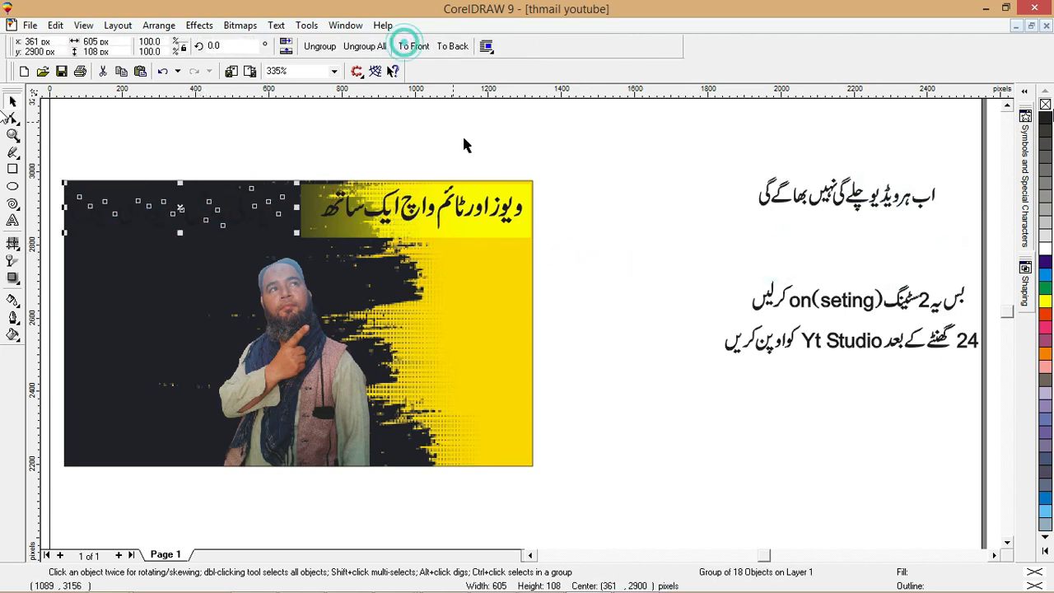
{"action": "left_click", "coordinate": [1045, 249]}
{"action": "left_click", "coordinate": [625, 294]}
{"action": "key", "text": "F2"}
{"action": "left_click_drag", "start_coordinate": [395, 150], "coordinate": [31, 262]}
{"action": "left_click", "coordinate": [510, 361]}
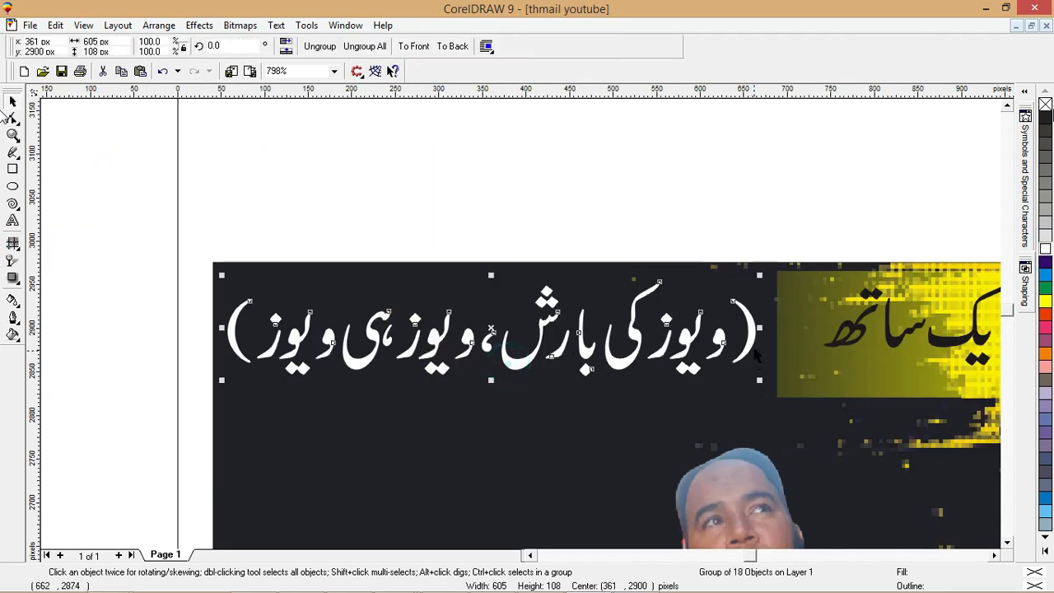
Delete the opening and closing brackets around the white text.
{"action": "left_click", "coordinate": [756, 354], "text": "ctrl"}
{"action": "key", "text": "Delete"}
{"action": "left_click", "coordinate": [233, 351], "text": "ctrl"}
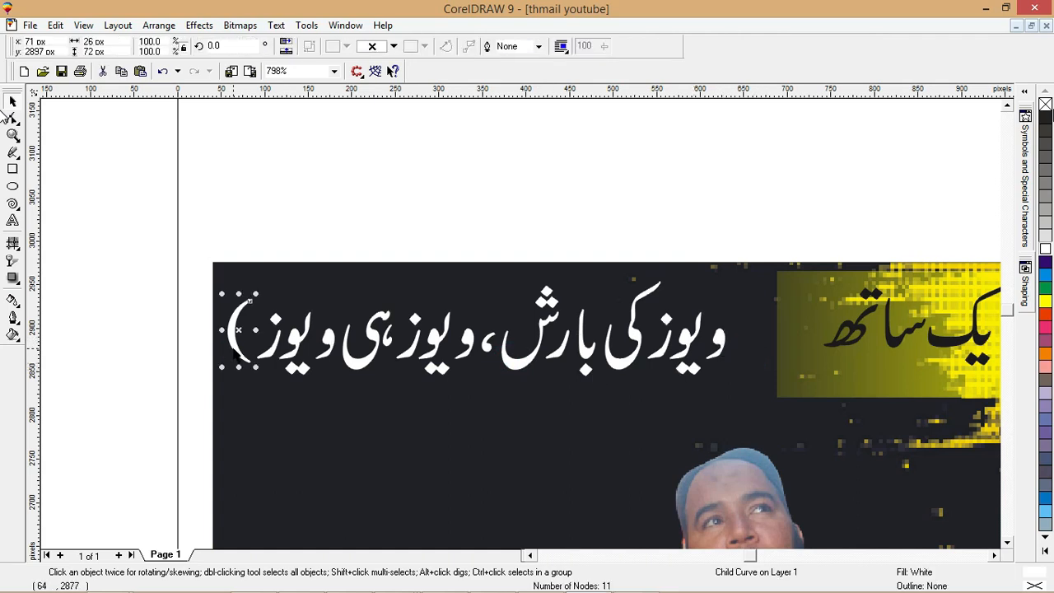
{"action": "key", "text": "Delete"}
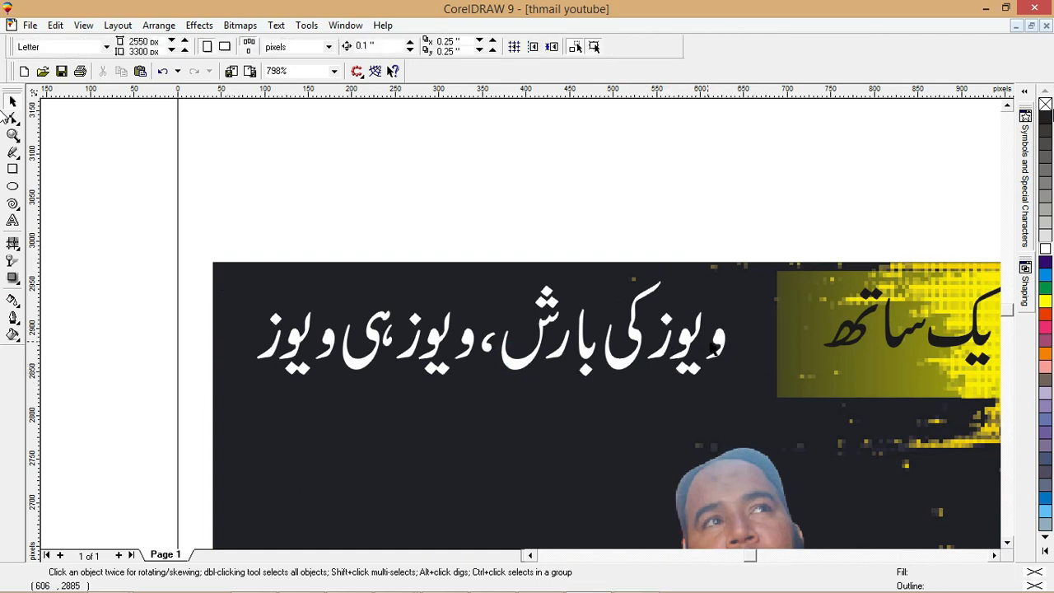
Enlarge the white text beside the yellow bar to about 611 by 123 px.
{"action": "left_click_drag", "start_coordinate": [719, 348], "coordinate": [776, 417]}
{"action": "key", "text": "ctrl+z"}
{"action": "left_click", "coordinate": [707, 336]}
{"action": "left_click_drag", "start_coordinate": [539, 377], "coordinate": [535, 379]}
Give the white text a 1.5-point outline with rounded corners and line caps, placed behind the fill and scaled with the image.
{"action": "key", "text": "F12"}
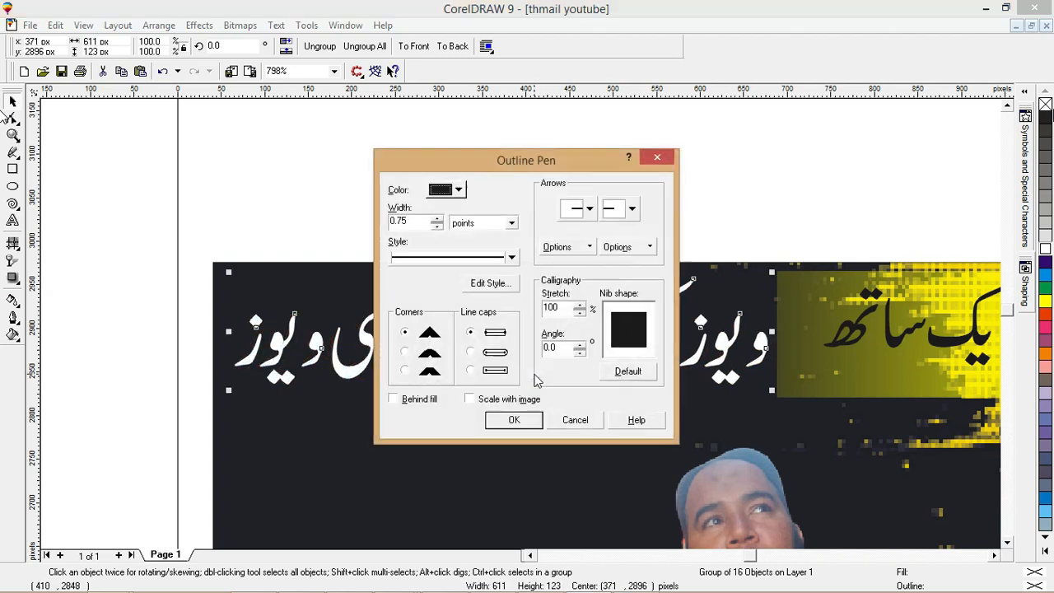
{"action": "double_click", "coordinate": [418, 224]}
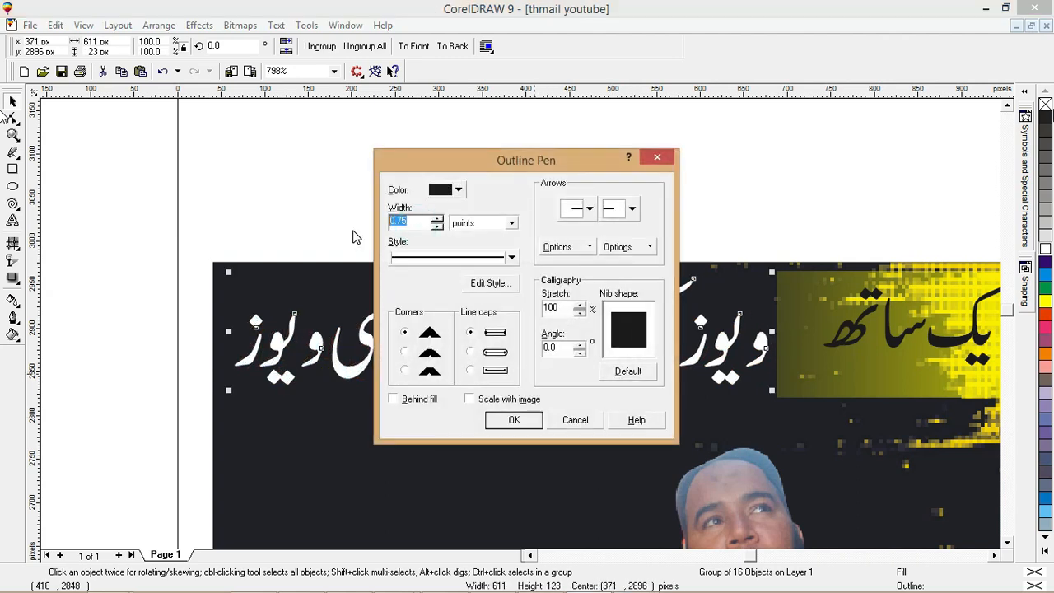
{"action": "left_click", "coordinate": [404, 351]}
{"action": "left_click", "coordinate": [393, 399]}
{"action": "left_click", "coordinate": [470, 399]}
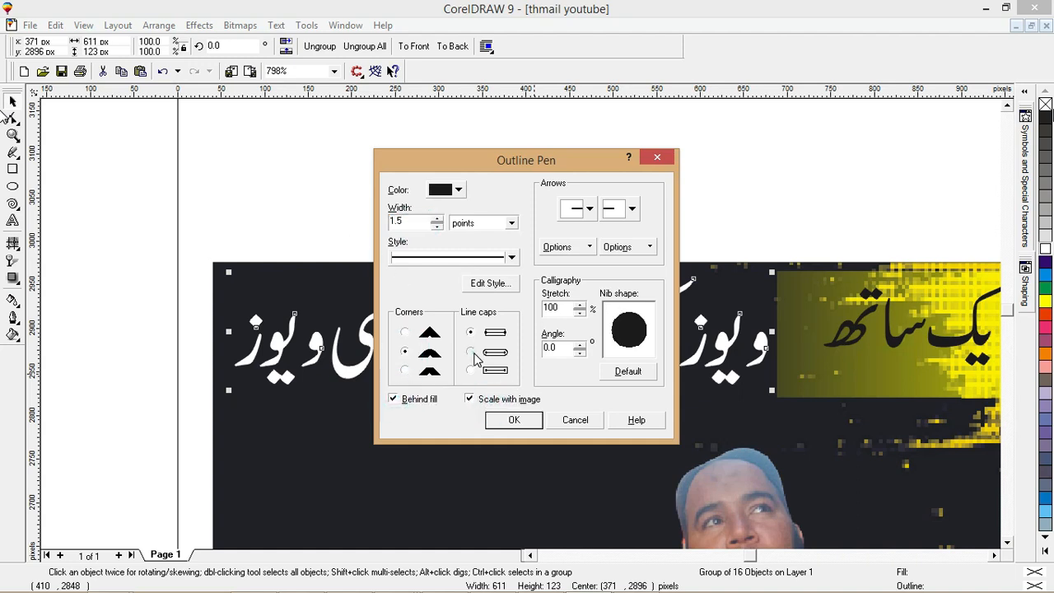
{"action": "left_click", "coordinate": [470, 351]}
{"action": "left_click", "coordinate": [512, 420]}
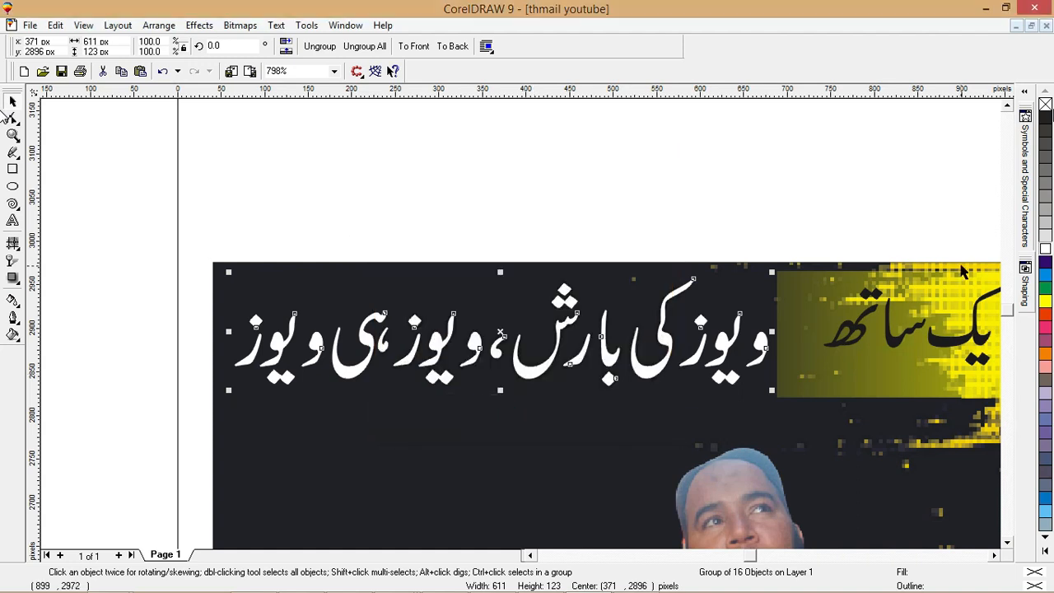
Color the outline of the text beside the bar yellow and change its fill to black.
{"action": "right_click", "coordinate": [1043, 308]}
{"action": "left_click", "coordinate": [1046, 262]}
{"action": "left_click", "coordinate": [1046, 249]}
{"action": "left_click", "coordinate": [1047, 118]}
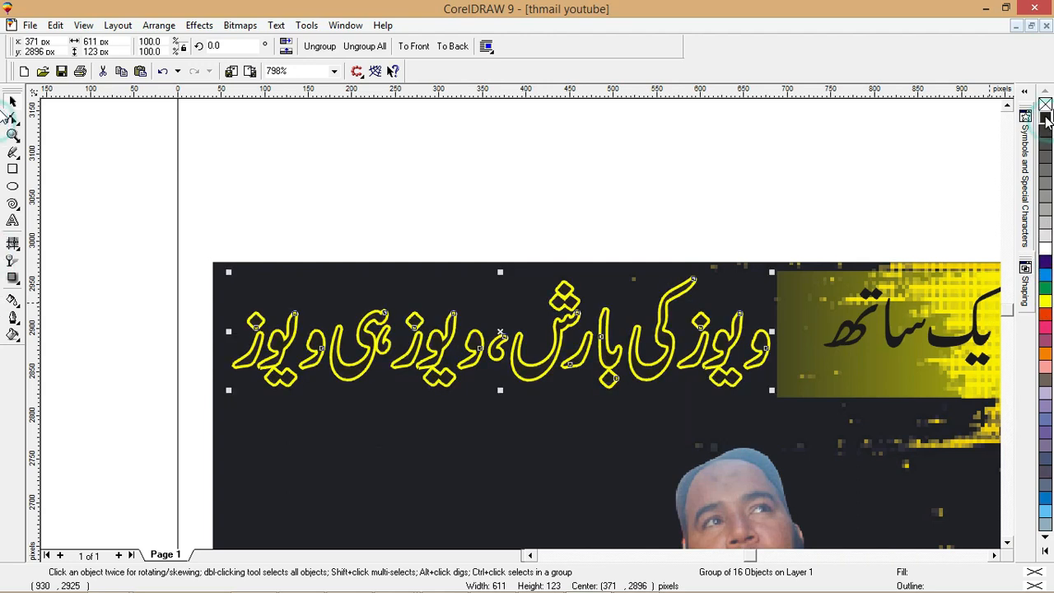
{"action": "left_click", "coordinate": [770, 144]}
{"action": "key", "text": "ctrl+a"}
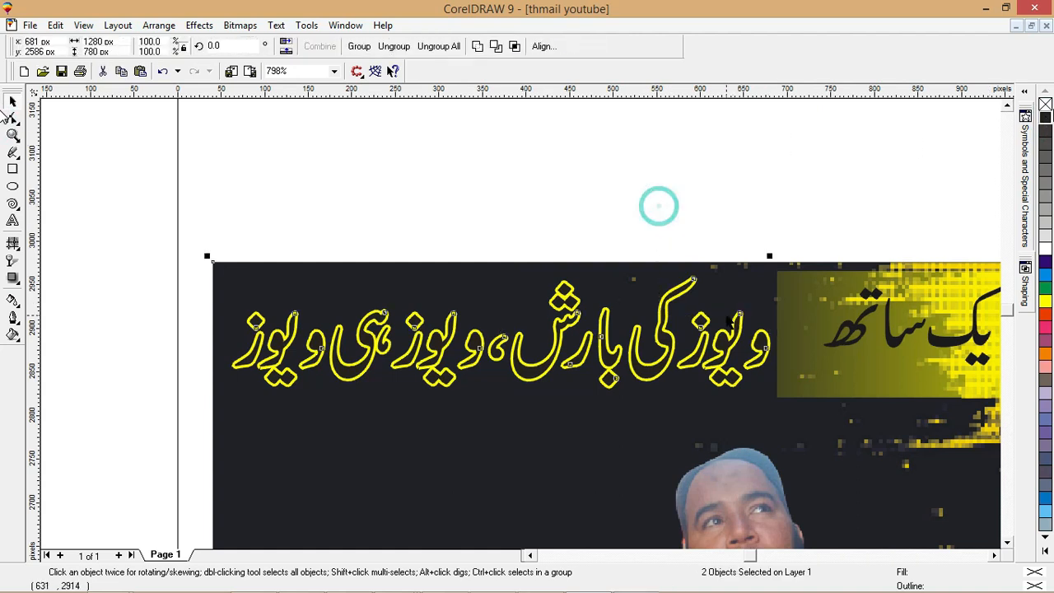
{"action": "key", "text": "F4"}
{"action": "left_click", "coordinate": [947, 371]}
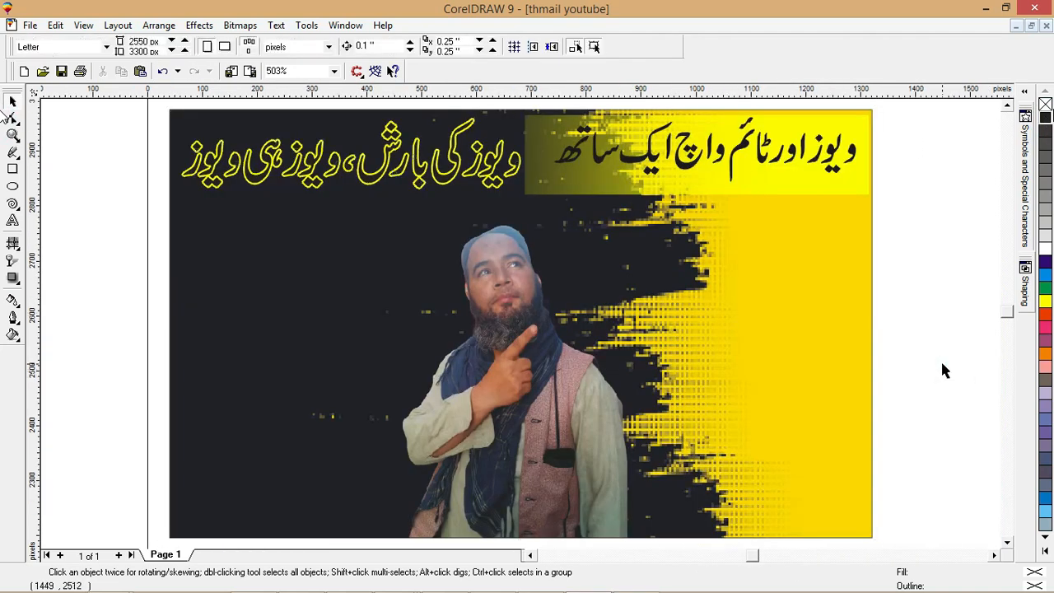
Ungroup the 'Yt Studio' line outside the frame and group its opening words '24 گھنٹے کے بعد'.
{"action": "key", "text": "F4"}
{"action": "left_click", "coordinate": [862, 410]}
{"action": "left_click", "coordinate": [907, 347]}
{"action": "left_click_drag", "start_coordinate": [914, 348], "coordinate": [798, 414]}
{"action": "key", "text": "ctrl+u"}
{"action": "left_click", "coordinate": [789, 455]}
{"action": "key", "text": "z"}
{"action": "left_click", "coordinate": [925, 354]}
{"action": "left_click_drag", "start_coordinate": [853, 255], "coordinate": [464, 399]}
{"action": "key", "text": "ctrl+g"}
{"action": "left_click", "coordinate": [591, 405]}
Group the closing words 'کو اوپن کریں' of the 'Yt Studio' line.
{"action": "key", "text": "alt+Left"}
{"action": "key", "text": "alt+Left"}
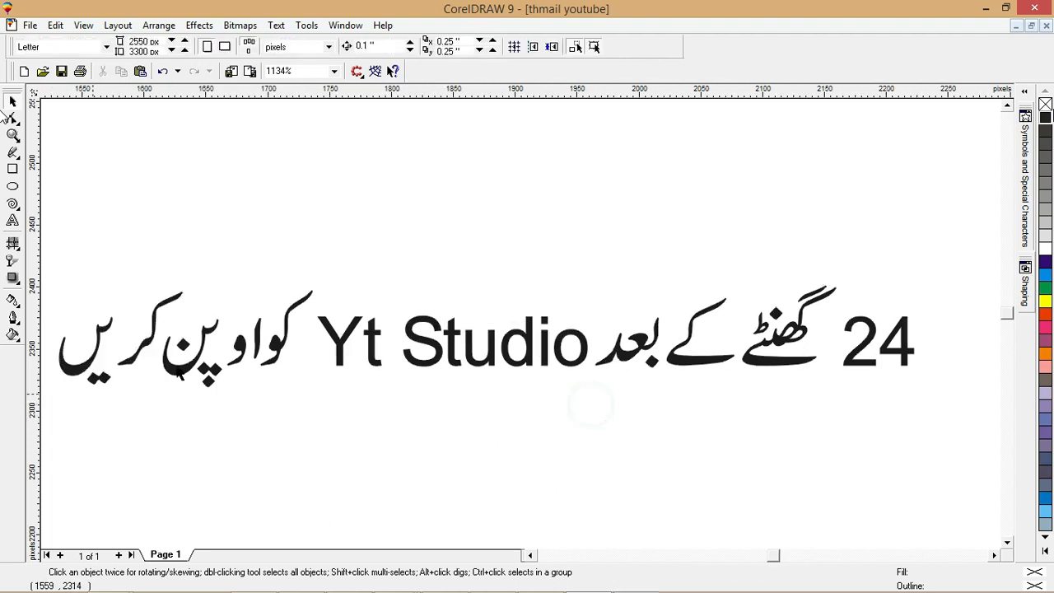
{"action": "left_click_drag", "start_coordinate": [159, 327], "coordinate": [122, 475]}
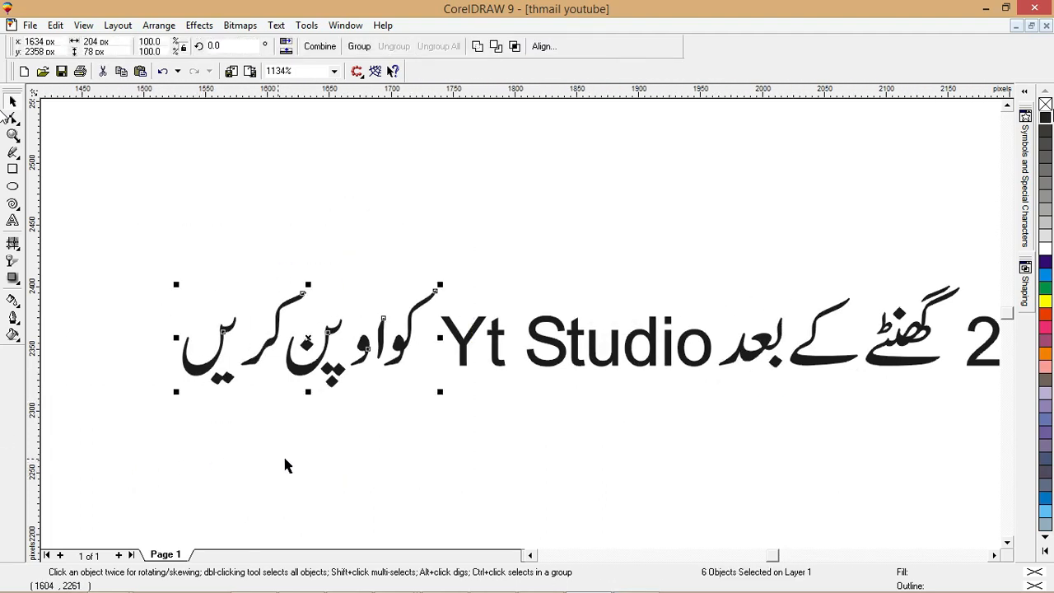
{"action": "key", "text": "ctrl+g"}
{"action": "left_click", "coordinate": [547, 368]}
{"action": "left_click", "coordinate": [554, 364]}
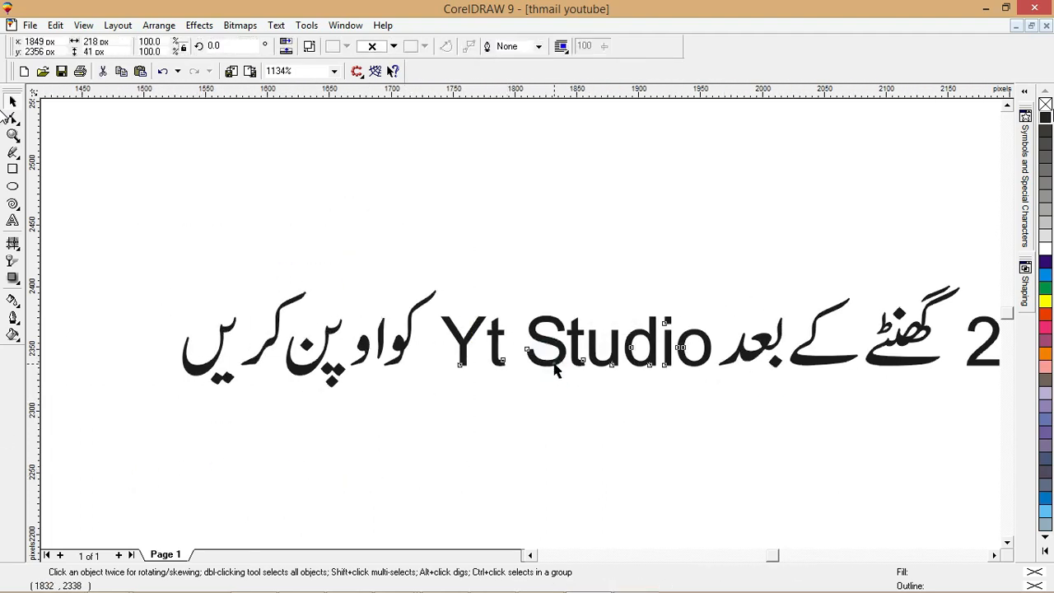
Place '24 گھنٹے کے بعد' below the yellow bar at about 484 by 124 px and bring it to the front.
{"action": "key", "text": "F4"}
{"action": "left_click_drag", "start_coordinate": [829, 421], "coordinate": [338, 302]}
{"action": "left_click", "coordinate": [412, 46]}
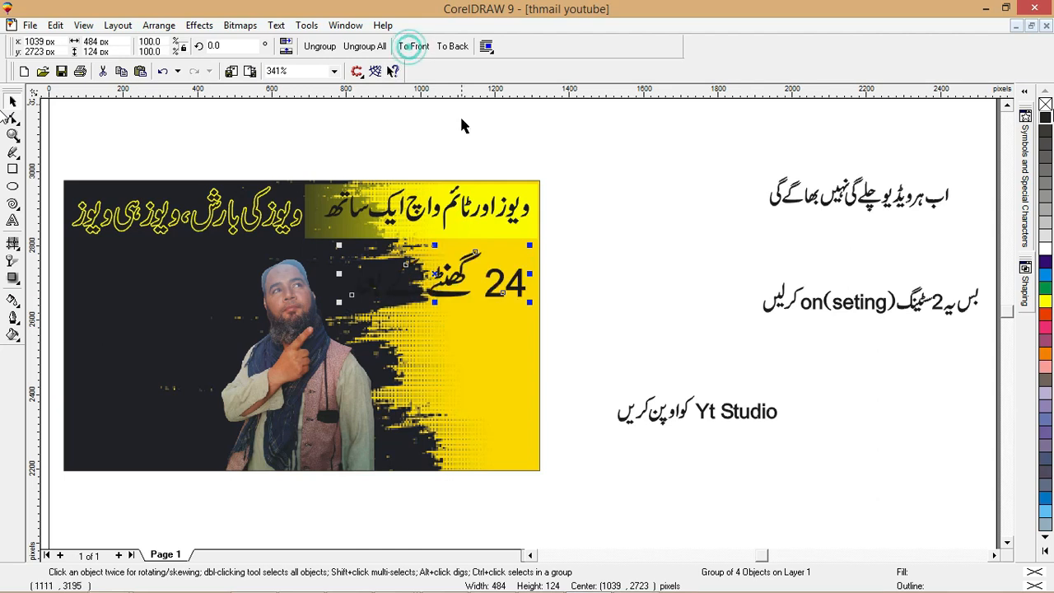
Move 'Yt Studio' into the frame, centered below the '24 گھنٹے کے بعد' text, and bring it to the front.
{"action": "left_click_drag", "start_coordinate": [737, 412], "coordinate": [447, 304]}
{"action": "left_click", "coordinate": [447, 305], "text": "shift"}
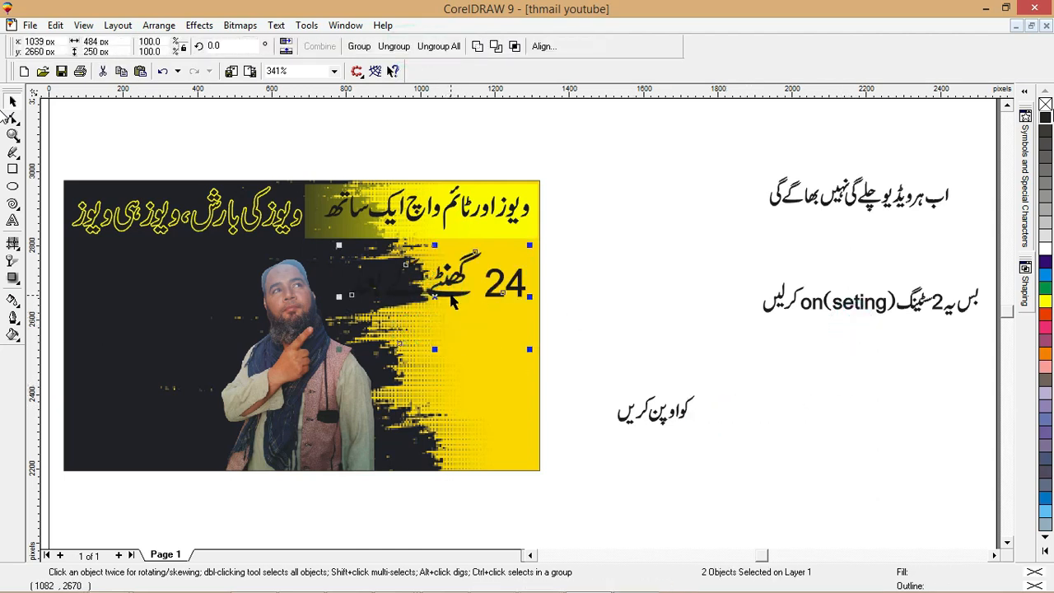
{"action": "left_click_drag", "start_coordinate": [674, 297], "coordinate": [301, 367]}
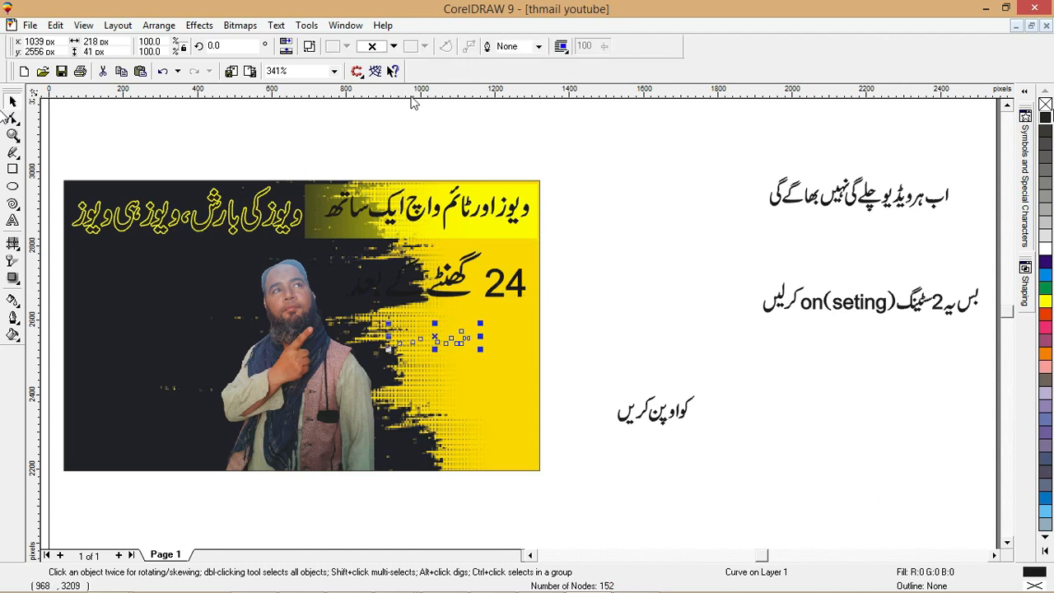
{"action": "key", "text": "alt+a"}
{"action": "key", "text": "o"}
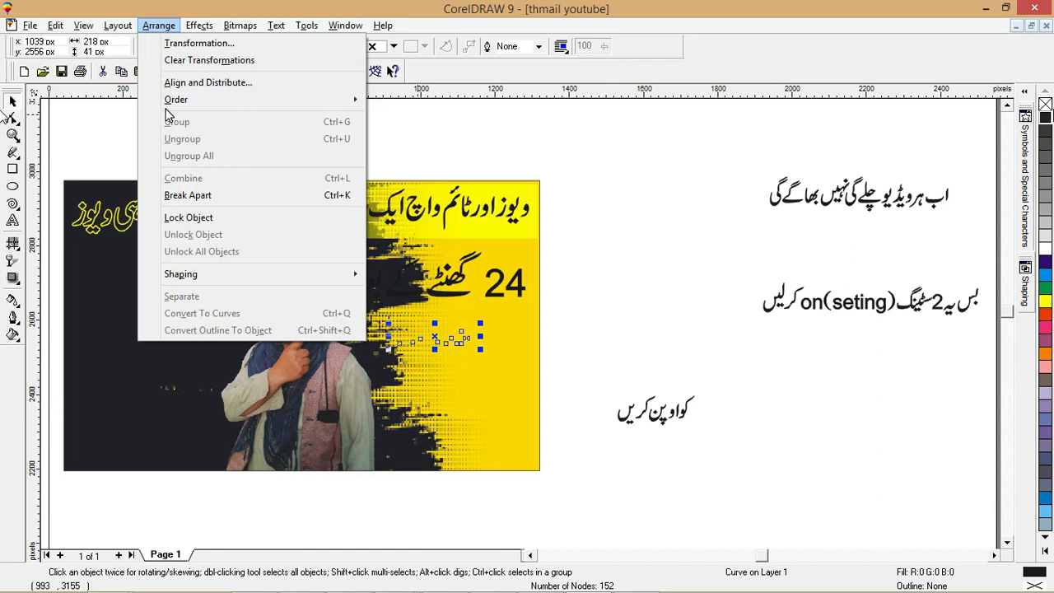
{"action": "mouse_move", "coordinate": [273, 97]}
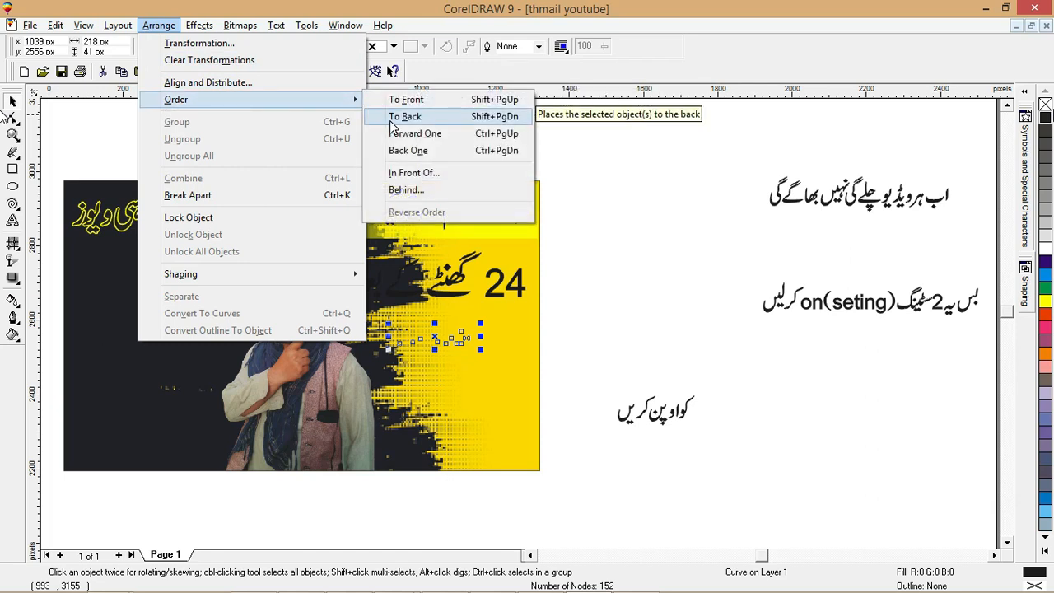
{"action": "left_click", "coordinate": [402, 99]}
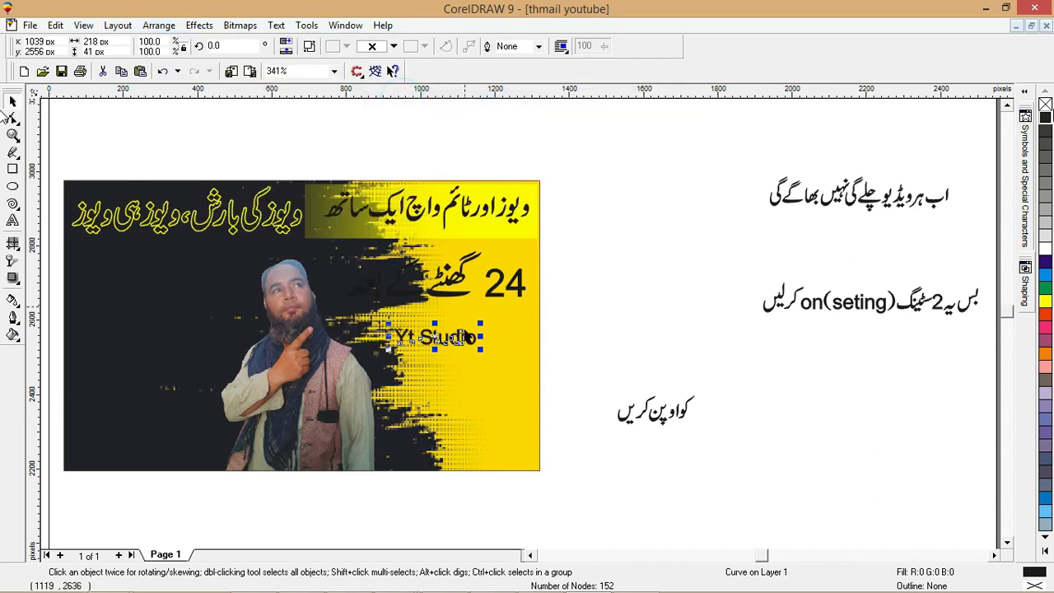
Enlarge 'Yt Studio' to about 446 px wide and keep it centered under the text above.
{"action": "left_click_drag", "start_coordinate": [484, 352], "coordinate": [524, 357]}
{"action": "left_click", "coordinate": [498, 294], "text": "shift"}
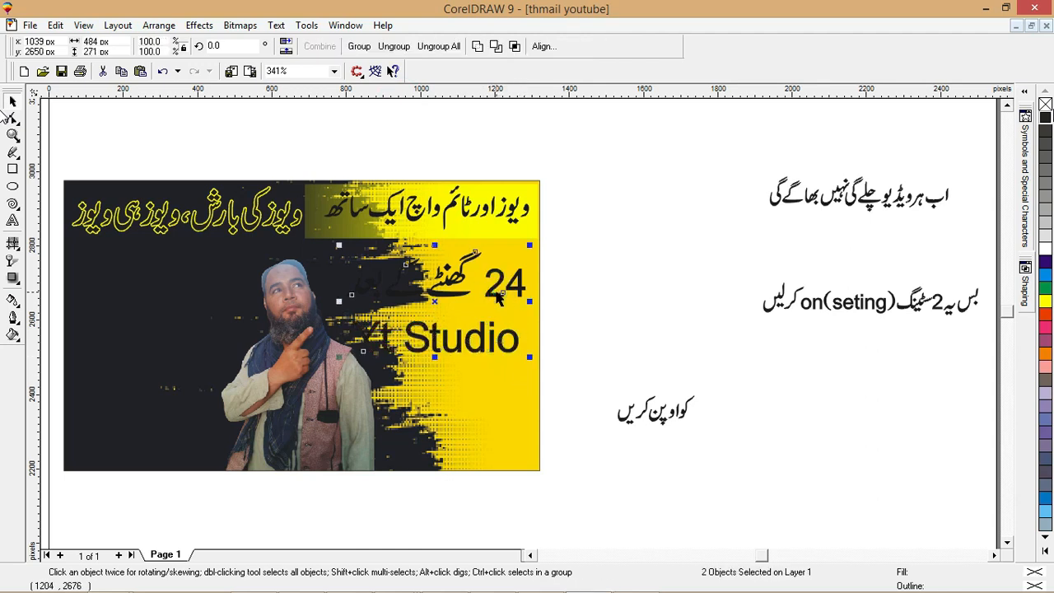
{"action": "left_click", "coordinate": [618, 337]}
Place 'کو اوپن کریں' centered below 'Yt Studio', bring it to the front and enlarge it slightly.
{"action": "left_click", "coordinate": [652, 410]}
{"action": "left_click_drag", "start_coordinate": [652, 410], "coordinate": [424, 393]}
{"action": "left_click", "coordinate": [449, 356], "text": "shift"}
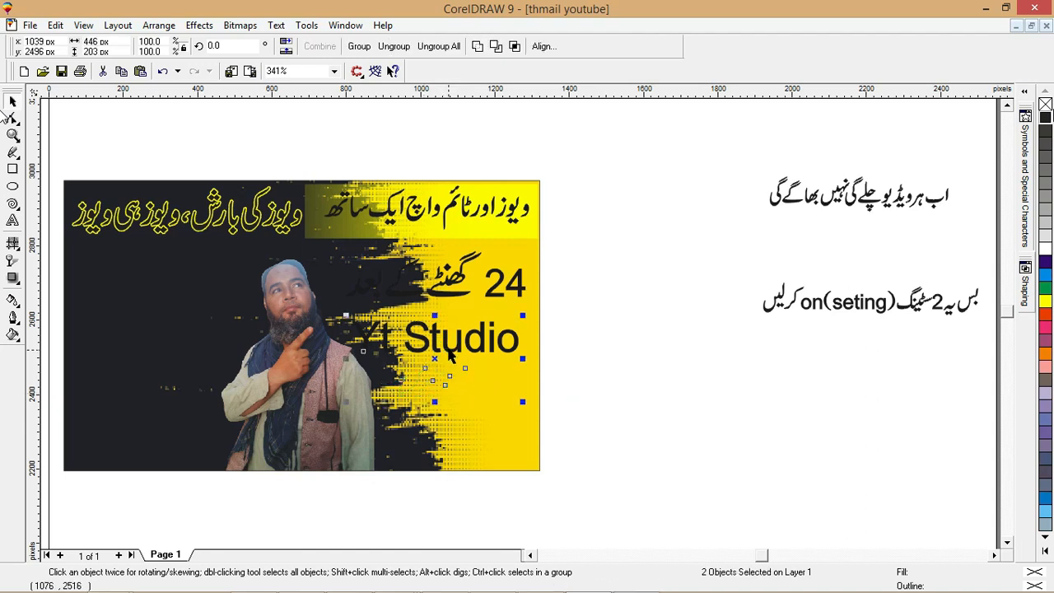
{"action": "left_click", "coordinate": [488, 402], "text": "shift"}
{"action": "left_click", "coordinate": [607, 221]}
{"action": "left_click_drag", "start_coordinate": [640, 331], "coordinate": [368, 404]}
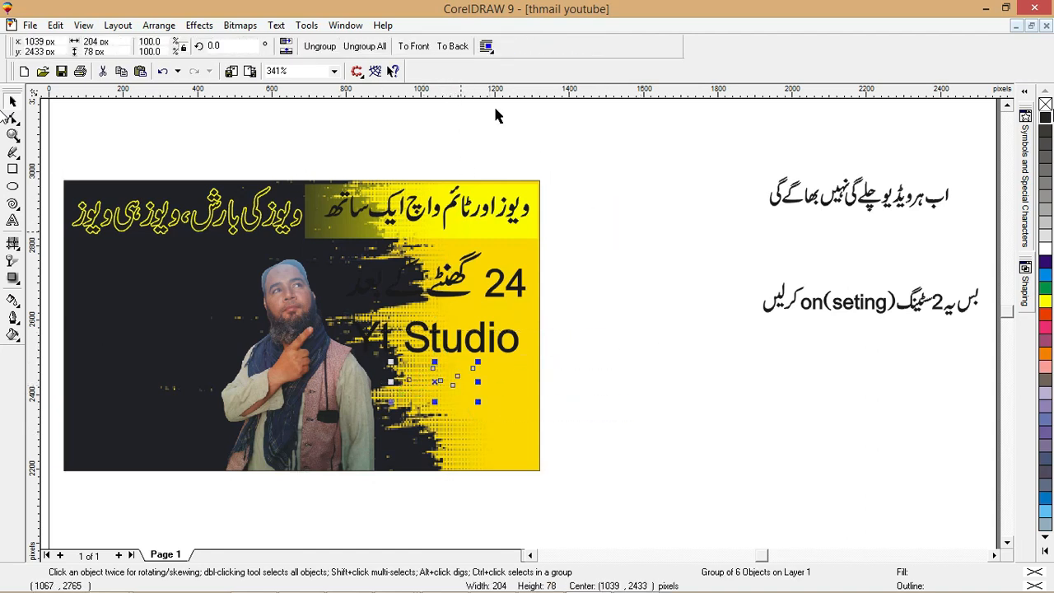
{"action": "left_click", "coordinate": [415, 48]}
{"action": "left_click_drag", "start_coordinate": [477, 401], "coordinate": [436, 411]}
Place the line 'اب ہر ویڈیو چلے گی نہیں بھاگے گی' below the yellow-outlined text at about 503 px wide, in front and filled white.
{"action": "left_click_drag", "start_coordinate": [909, 202], "coordinate": [212, 272]}
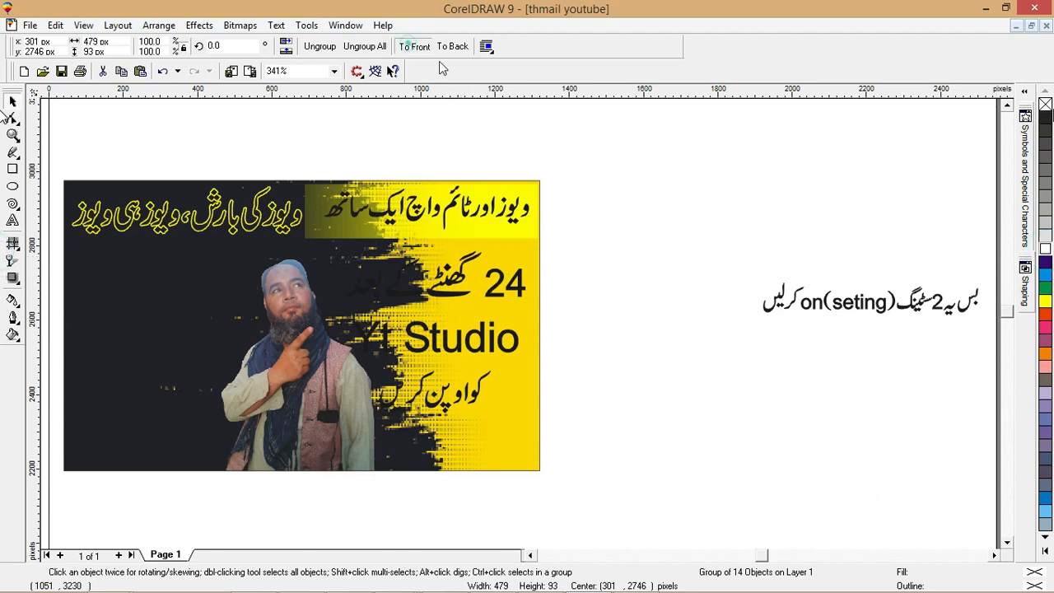
Ungroup the remaining line outside the frame and group its opening words 'بس یہ 2 سٹینگ'.
{"action": "left_click_drag", "start_coordinate": [848, 306], "coordinate": [700, 368]}
{"action": "key", "text": "ctrl+u"}
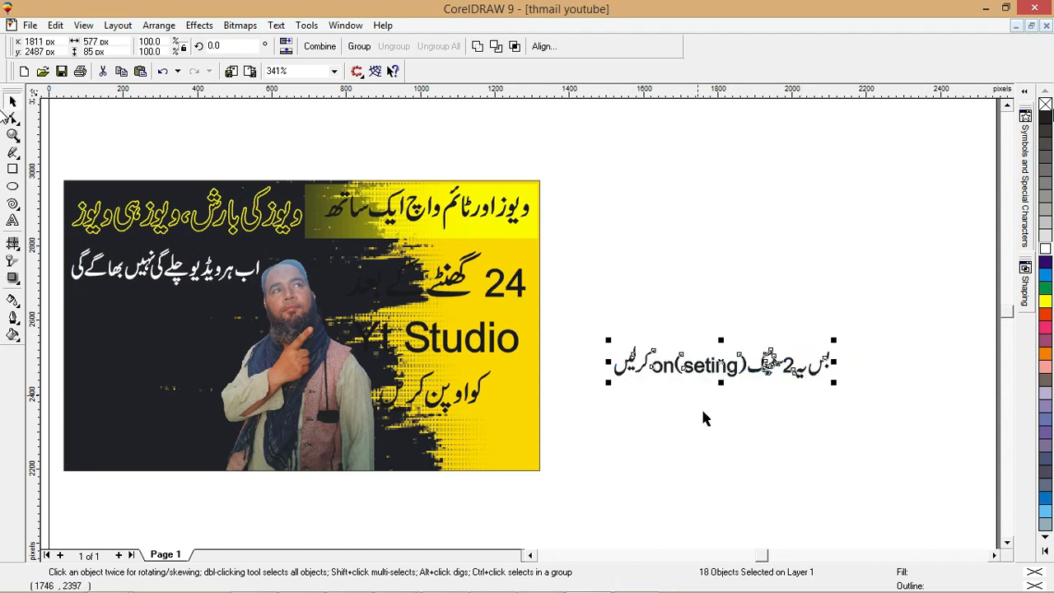
{"action": "left_click", "coordinate": [713, 426]}
{"action": "left_click_drag", "start_coordinate": [754, 406], "coordinate": [744, 403]}
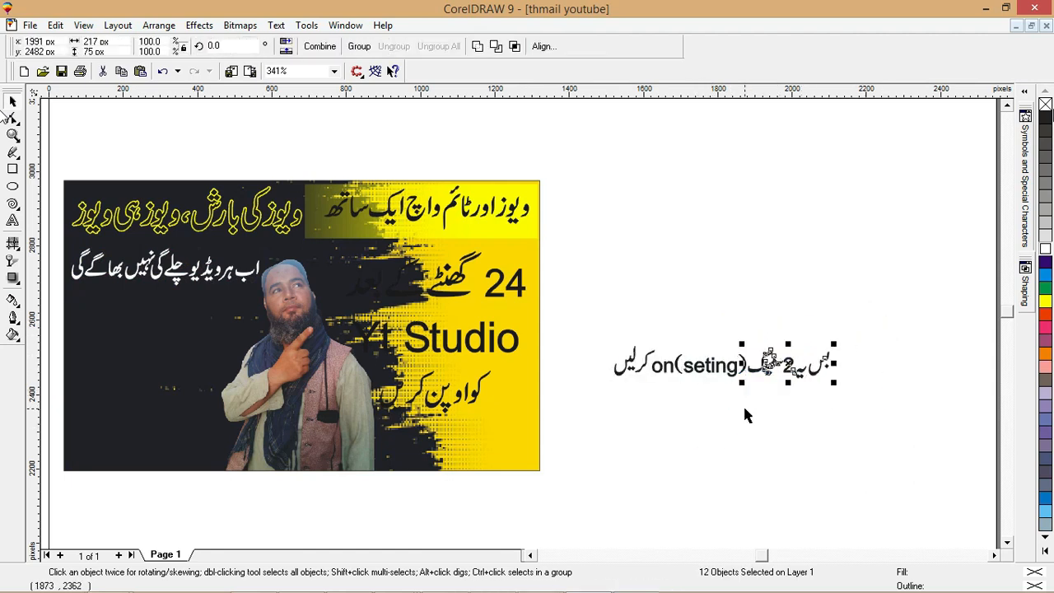
{"action": "key", "text": "ctrl+g"}
{"action": "left_click", "coordinate": [645, 339]}
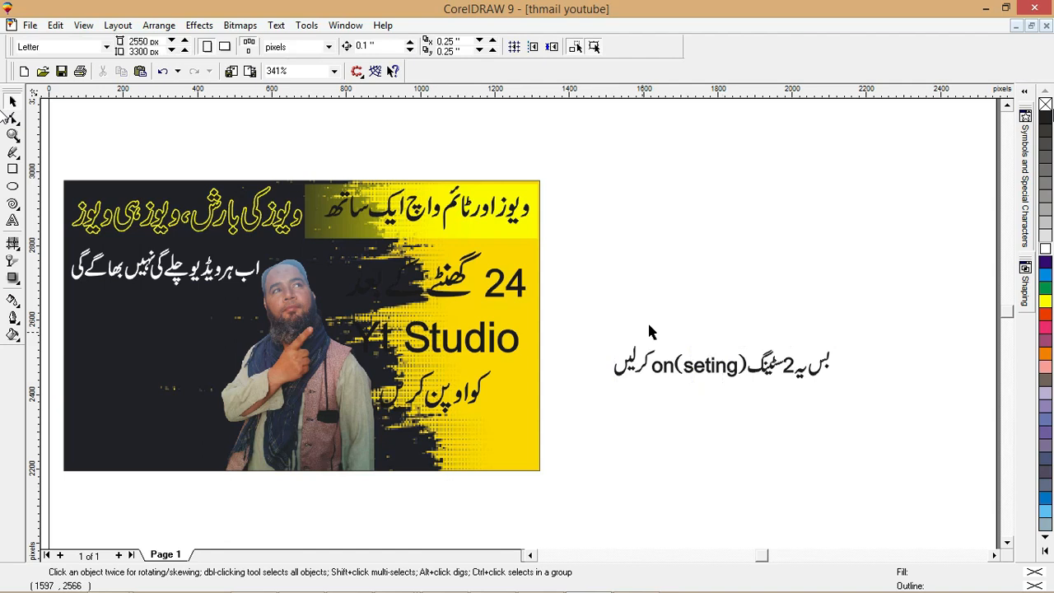
Group 'on' with the closing word 'کرلیں' at the end of the remaining line.
{"action": "left_click_drag", "start_coordinate": [674, 336], "coordinate": [594, 394]}
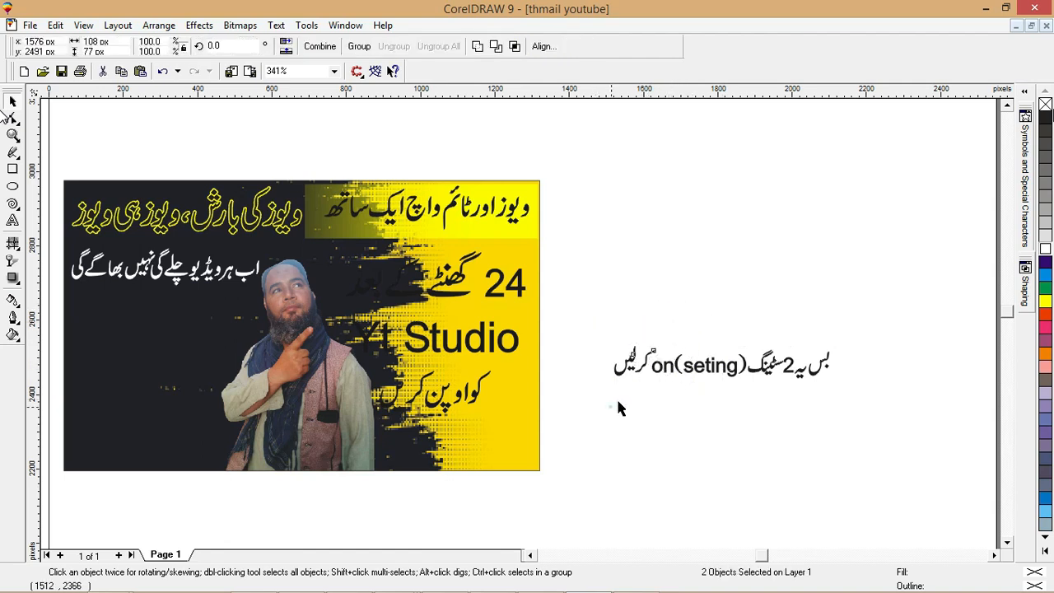
{"action": "left_click", "coordinate": [616, 397]}
{"action": "left_click", "coordinate": [660, 367]}
{"action": "left_click_drag", "start_coordinate": [597, 311], "coordinate": [681, 406]}
{"action": "key", "text": "ctrl+g"}
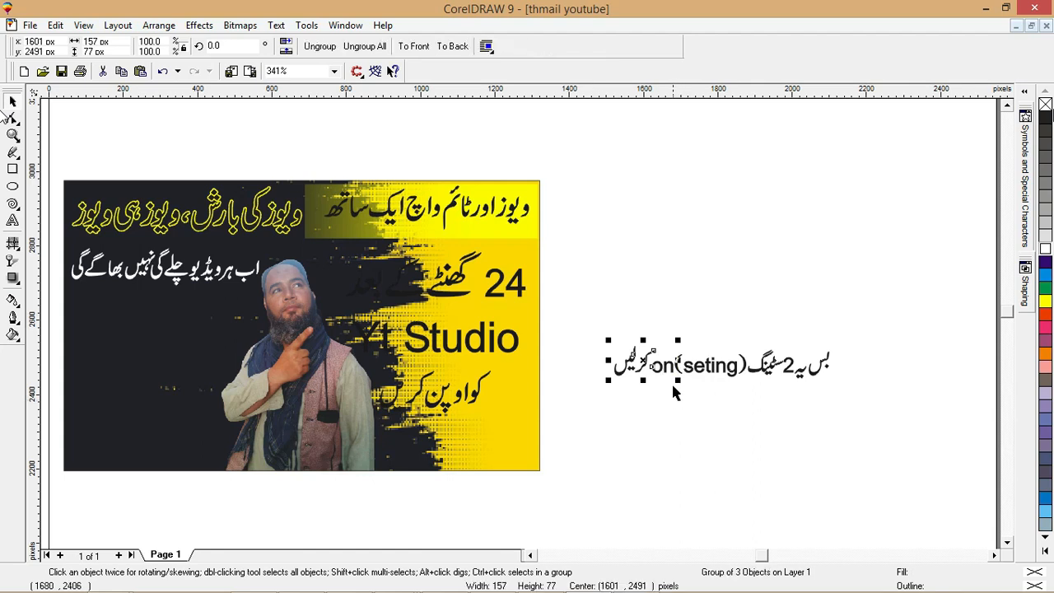
Delete both brackets around the word 'seting'.
{"action": "left_click", "coordinate": [678, 369]}
{"action": "key", "text": "Delete"}
{"action": "left_click", "coordinate": [746, 364]}
{"action": "key", "text": "Delete"}
Move 'بس یہ 2 سٹینگ' into the frame, centered below the white line, bring it to the front and fill it white.
{"action": "left_click", "coordinate": [814, 369]}
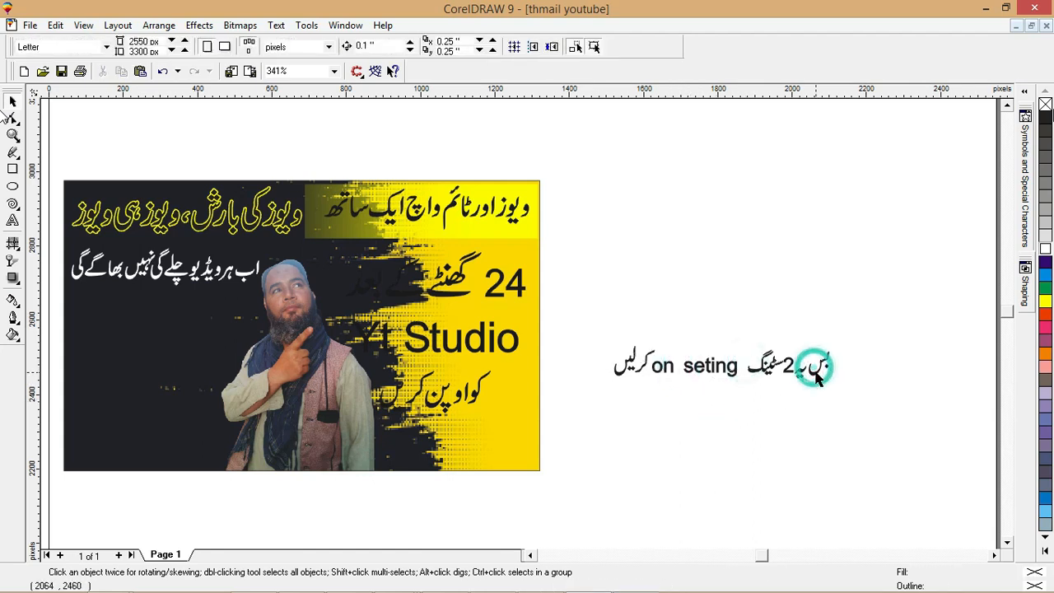
{"action": "left_click_drag", "start_coordinate": [792, 365], "coordinate": [149, 321]}
{"action": "left_click", "coordinate": [174, 273], "text": "shift"}
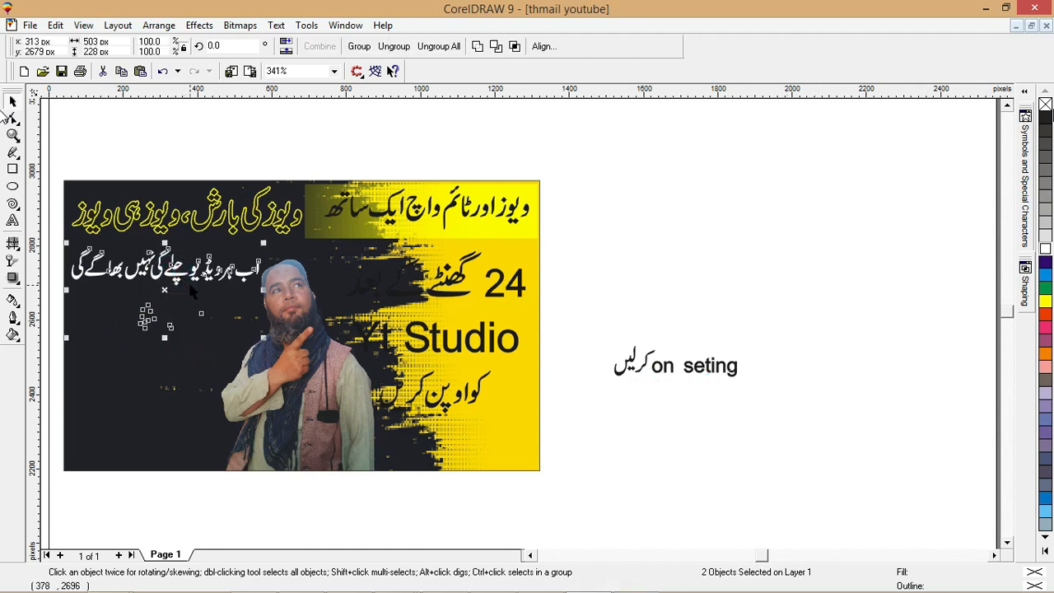
{"action": "left_click", "coordinate": [192, 369], "text": "shift"}
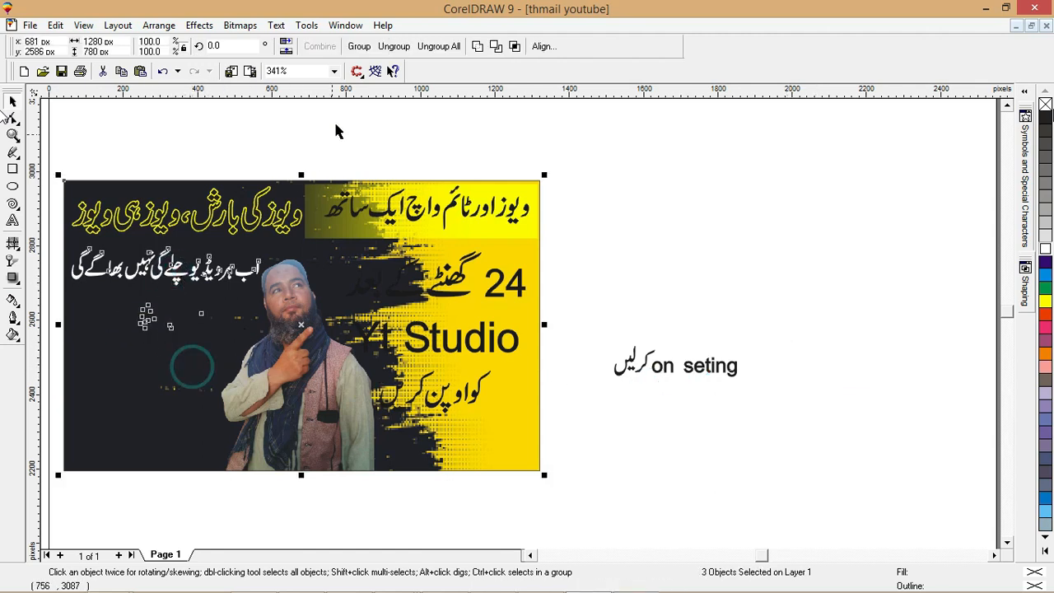
{"action": "left_click", "coordinate": [672, 195]}
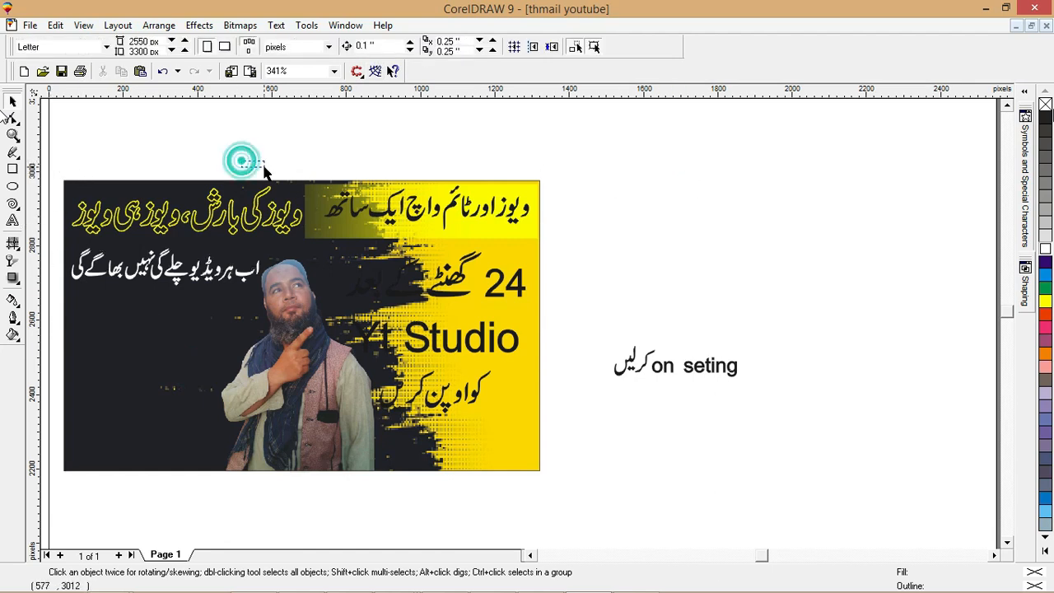
{"action": "left_click_drag", "start_coordinate": [264, 167], "coordinate": [97, 235]}
{"action": "left_click_drag", "start_coordinate": [257, 388], "coordinate": [305, 389]}
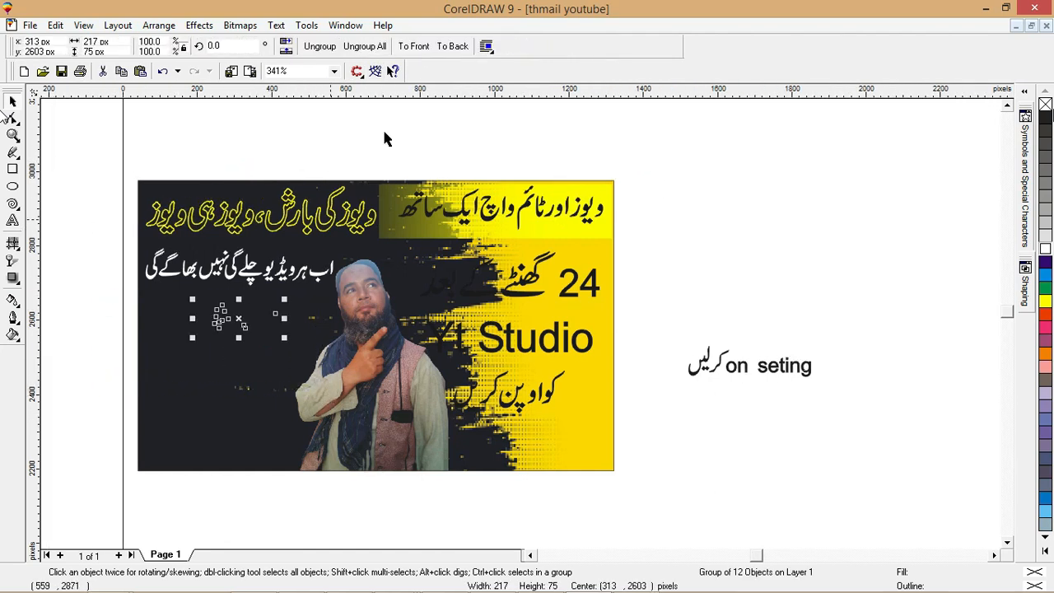
{"action": "left_click", "coordinate": [1046, 249]}
Enlarge 'بس یہ 2 سٹینگ' to about 424 by 146 px, starting near the frame's left edge beside the photo.
{"action": "key", "text": "F2"}
{"action": "left_click_drag", "start_coordinate": [128, 252], "coordinate": [455, 467]}
{"action": "left_click", "coordinate": [321, 320]}
{"action": "left_click", "coordinate": [328, 311]}
{"action": "left_click", "coordinate": [318, 312]}
{"action": "left_click", "coordinate": [328, 320], "text": "shift"}
{"action": "left_click_drag", "start_coordinate": [325, 310], "coordinate": [226, 365]}
{"action": "left_click_drag", "start_coordinate": [555, 332], "coordinate": [527, 354]}
{"action": "key", "text": "F4"}
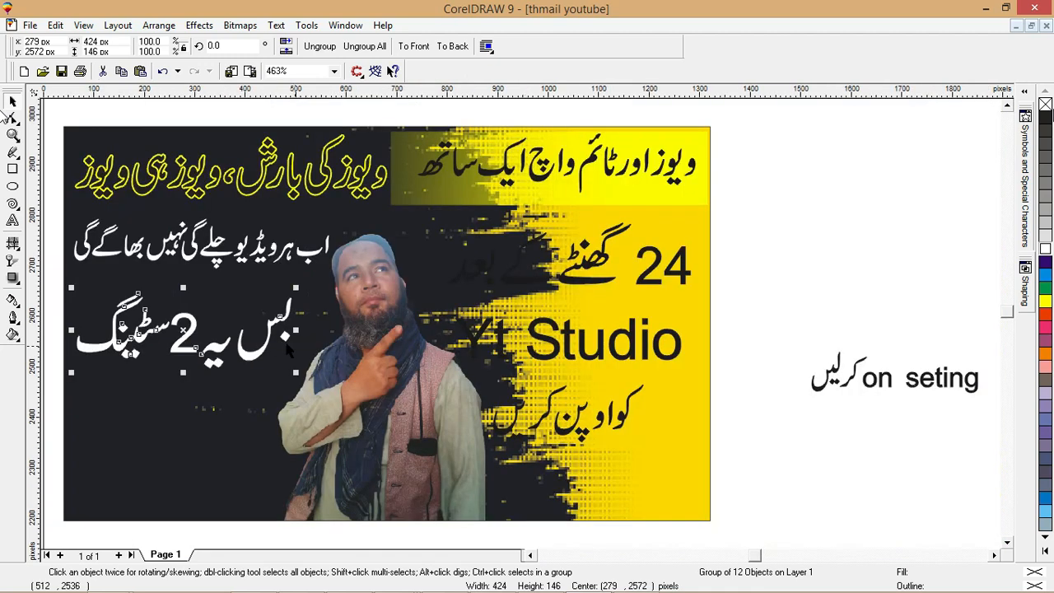
Nudge 'بس یہ 2 سٹینگ' slightly right and move the word 'seting' into the frame beneath it.
{"action": "left_click_drag", "start_coordinate": [245, 356], "coordinate": [252, 354]}
{"action": "left_click_drag", "start_coordinate": [910, 396], "coordinate": [147, 412]}
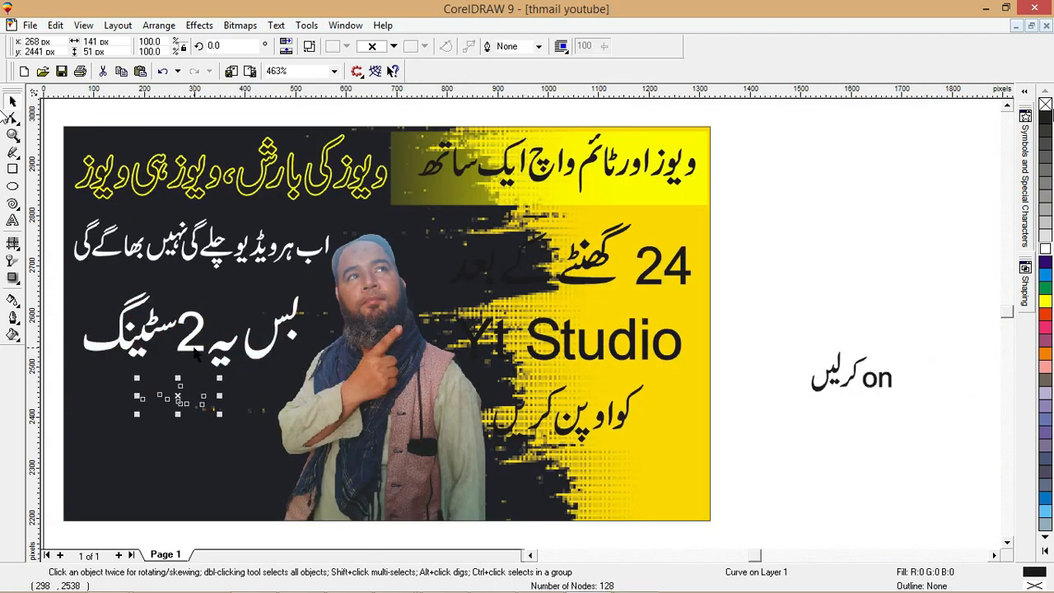
{"action": "left_click", "coordinate": [194, 349], "text": "shift"}
{"action": "left_click", "coordinate": [200, 447], "text": "shift"}
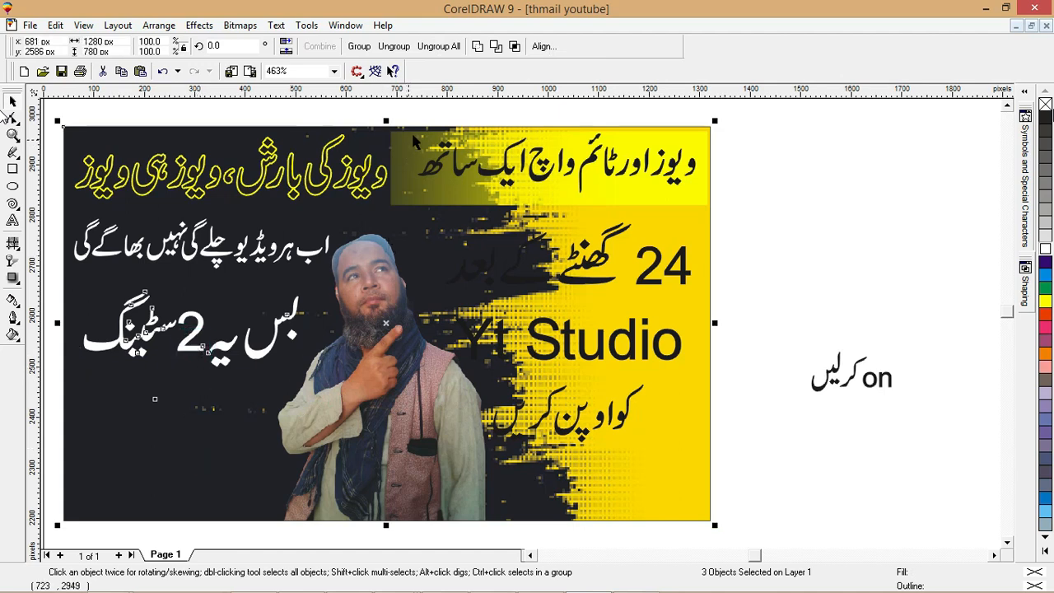
{"action": "left_click", "coordinate": [789, 130]}
Bring 'seting' to the front, enlarge it to about 280 px wide below 'بس یہ 2 سٹینگ', and fill it white.
{"action": "left_click_drag", "start_coordinate": [58, 374], "coordinate": [288, 470]}
{"action": "key", "text": "alt+a"}
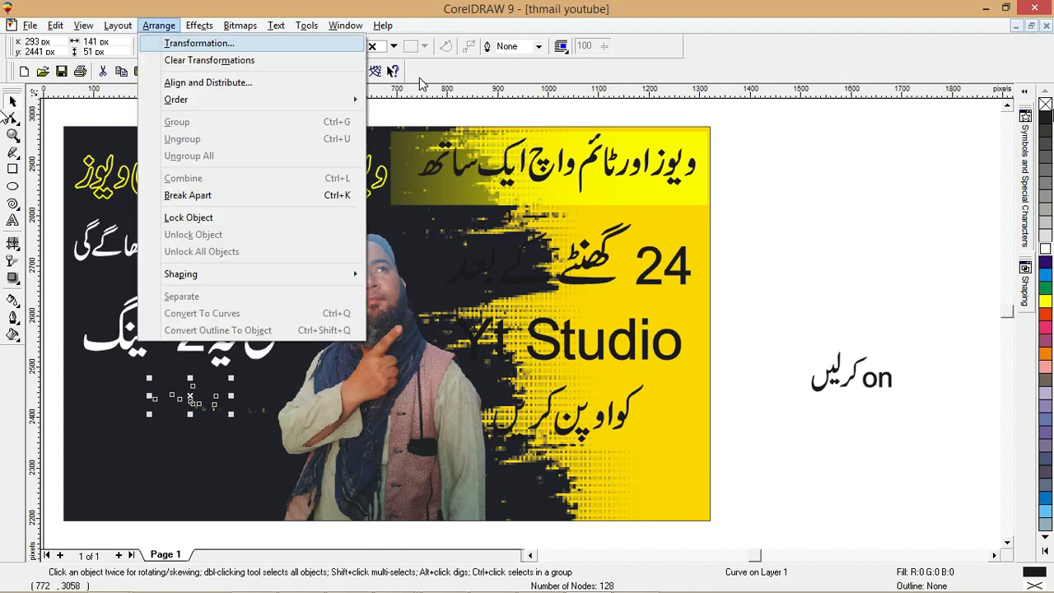
{"action": "key", "text": "o"}
{"action": "key", "text": "Return"}
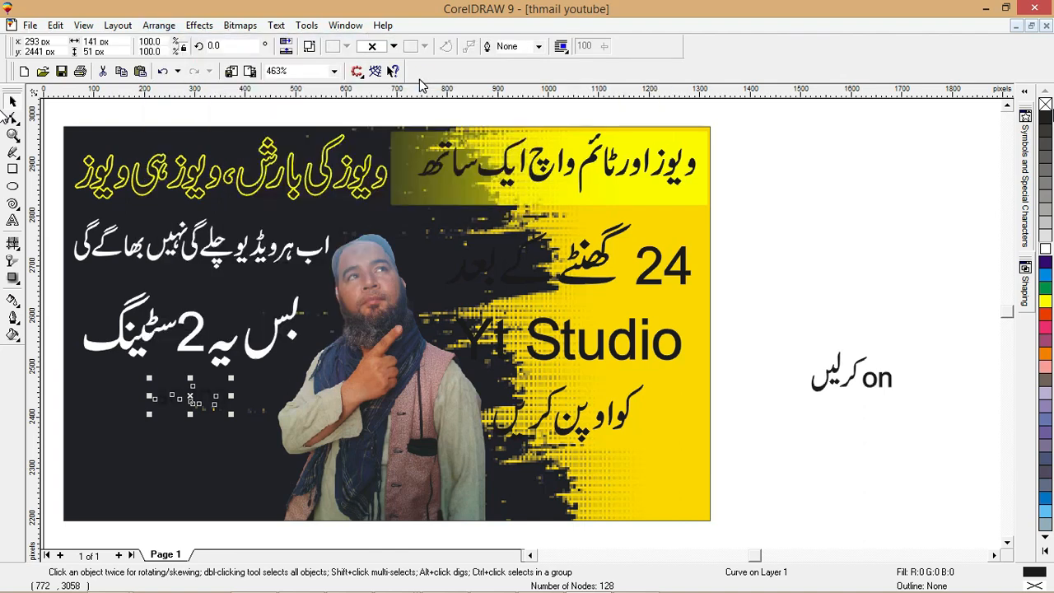
{"action": "left_click_drag", "start_coordinate": [232, 414], "coordinate": [265, 426]}
{"action": "mouse_move", "coordinate": [227, 396]}
{"action": "left_mouse_down"}
{"action": "mouse_move", "coordinate": [224, 387]}
{"action": "mouse_move", "coordinate": [216, 412]}
{"action": "left_mouse_up"}
{"action": "left_click", "coordinate": [1049, 251]}
Move the grouped 'on کرلیں' into the frame below 'seting', bring it to the front and fill it white.
{"action": "left_click_drag", "start_coordinate": [932, 310], "coordinate": [796, 408]}
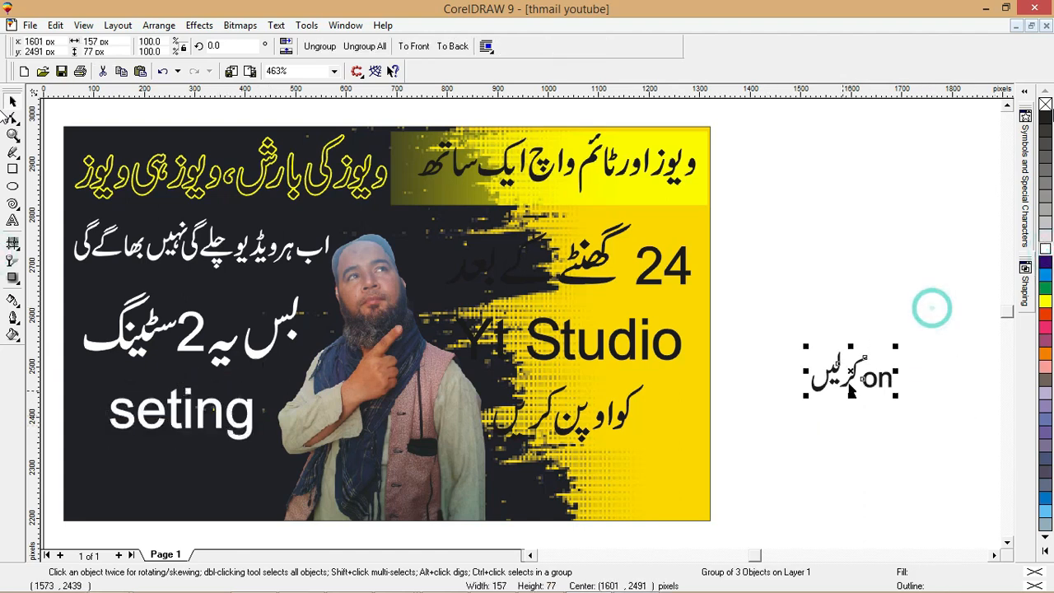
{"action": "left_click_drag", "start_coordinate": [855, 375], "coordinate": [157, 478]}
{"action": "key", "text": "alt+a"}
{"action": "key", "text": "o"}
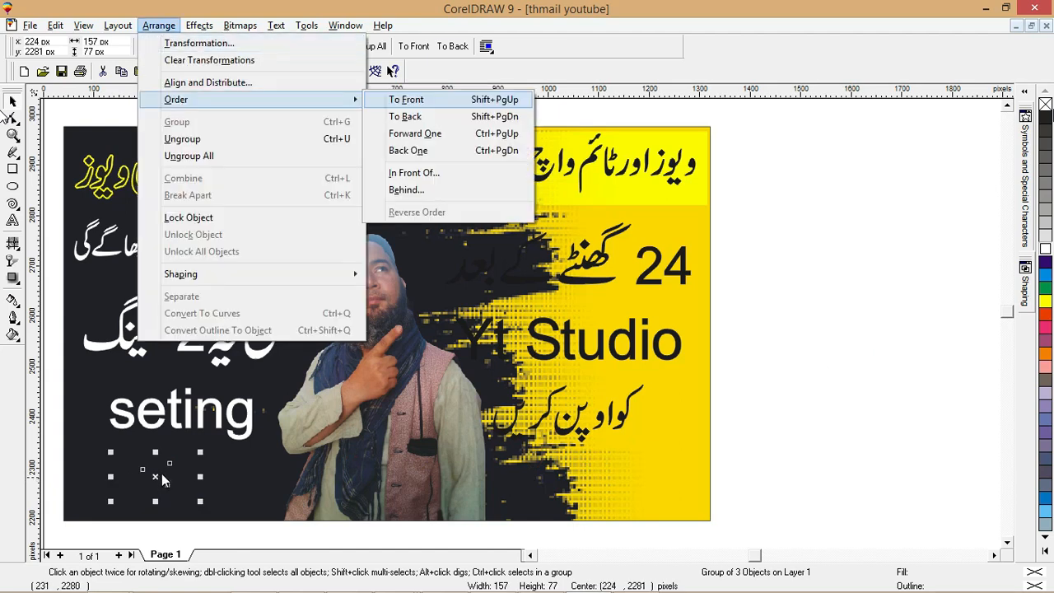
{"action": "key", "text": "f"}
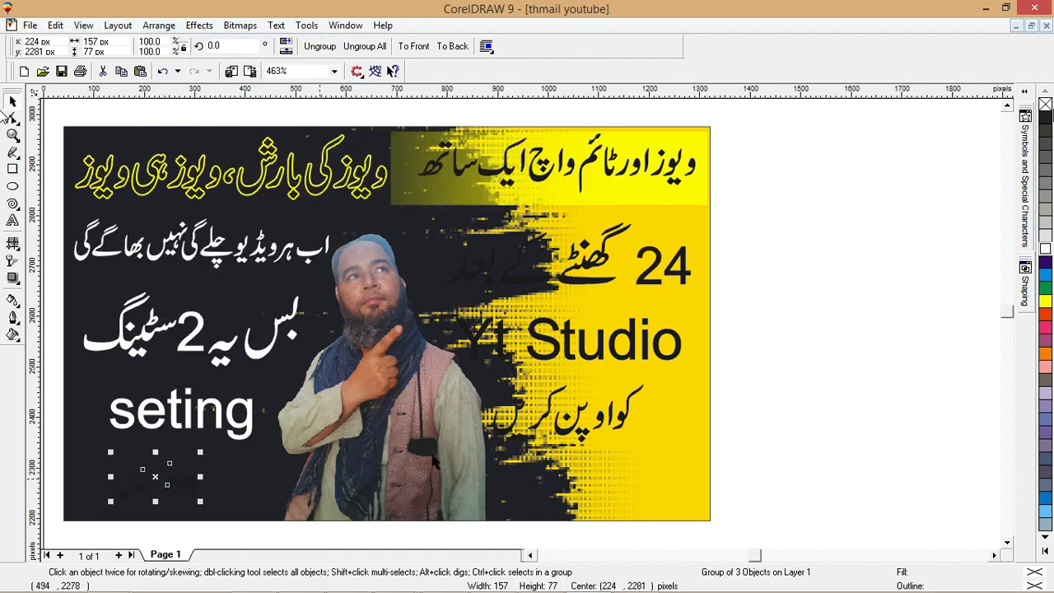
{"action": "left_click", "coordinate": [1044, 257]}
Enlarge 'on کرلیں' slightly and center it horizontally under 'seting'.
{"action": "left_click_drag", "start_coordinate": [202, 501], "coordinate": [221, 510]}
{"action": "left_click", "coordinate": [212, 422], "text": "shift"}
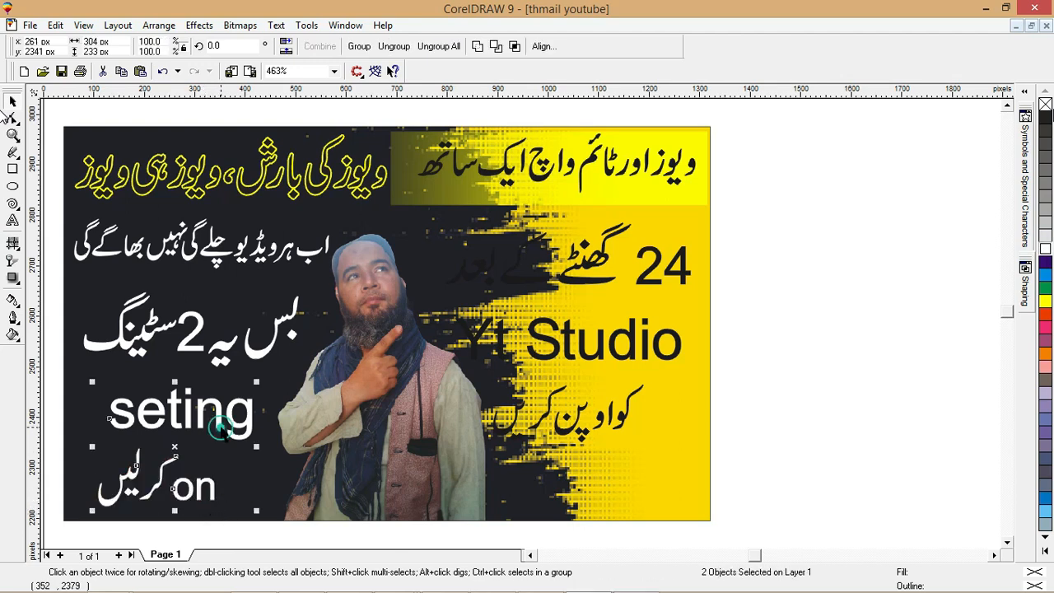
{"action": "key", "text": "c"}
{"action": "left_click", "coordinate": [858, 445]}
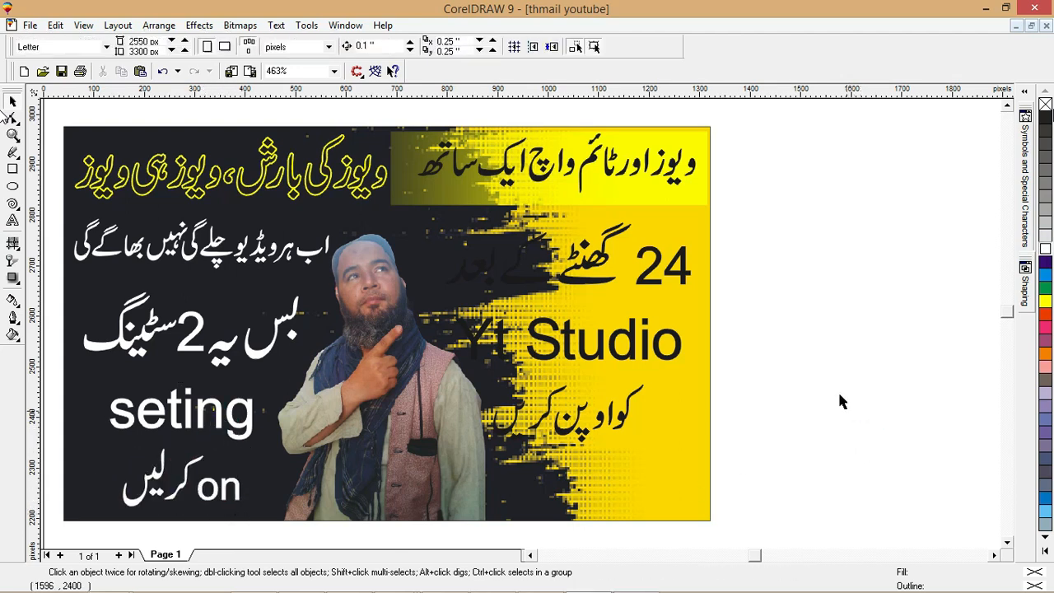
Give '24 گھنٹے کے بعد', 'Yt Studio' and 'کو اوپن کریں' a yellow 1.5-point outline with round corners and caps, behind fill, scaled with image.
{"action": "left_click", "coordinate": [662, 277]}
{"action": "left_click", "coordinate": [638, 346], "text": "shift"}
{"action": "left_click", "coordinate": [624, 420], "text": "shift"}
{"action": "key", "text": "F12"}
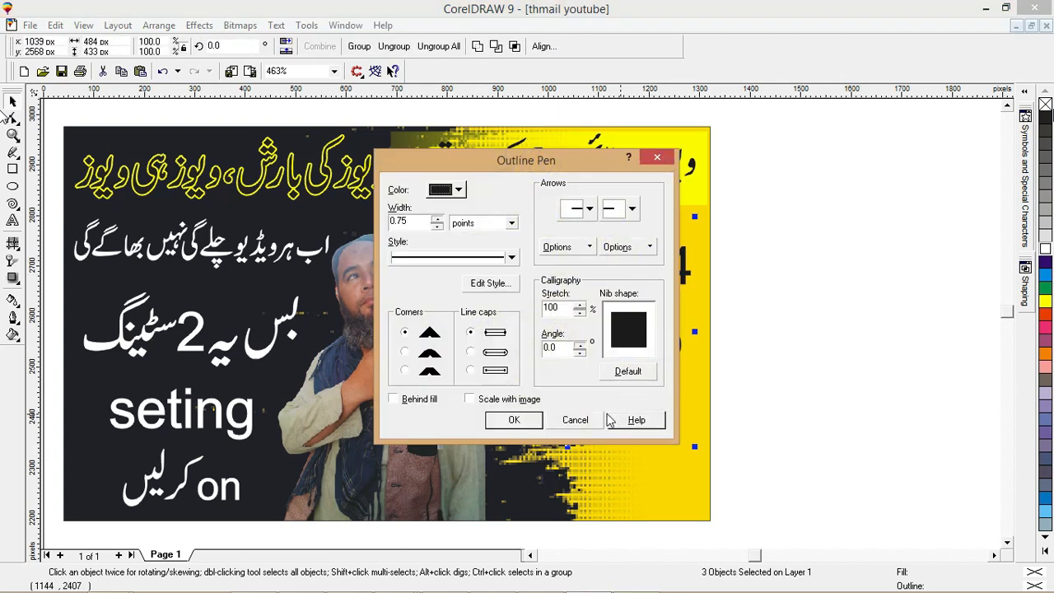
{"action": "double_click", "coordinate": [417, 221]}
{"action": "type", "text": "1"}
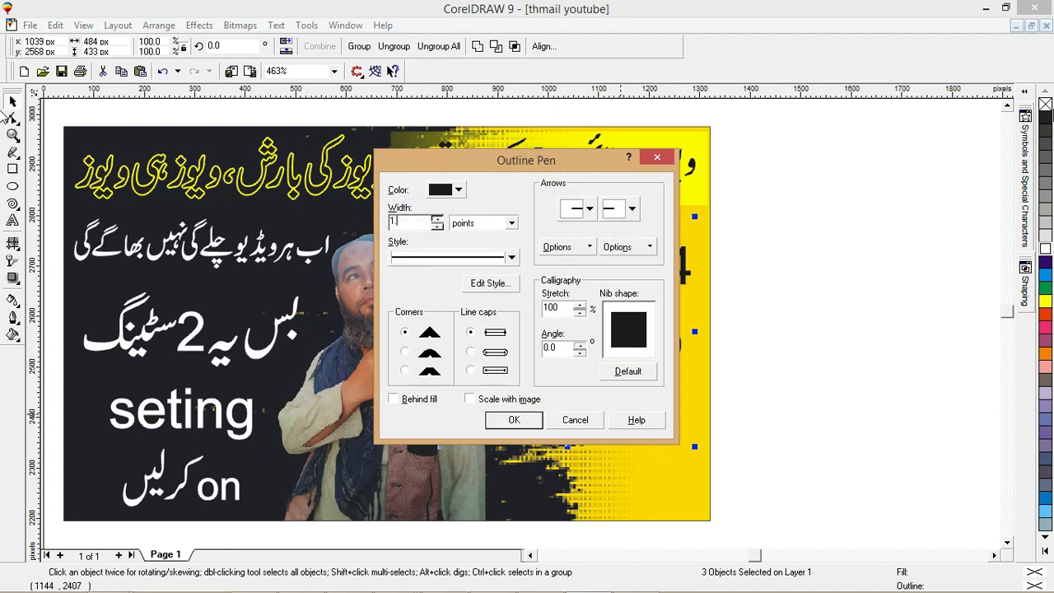
{"action": "left_click", "coordinate": [404, 351]}
{"action": "left_click", "coordinate": [470, 351]}
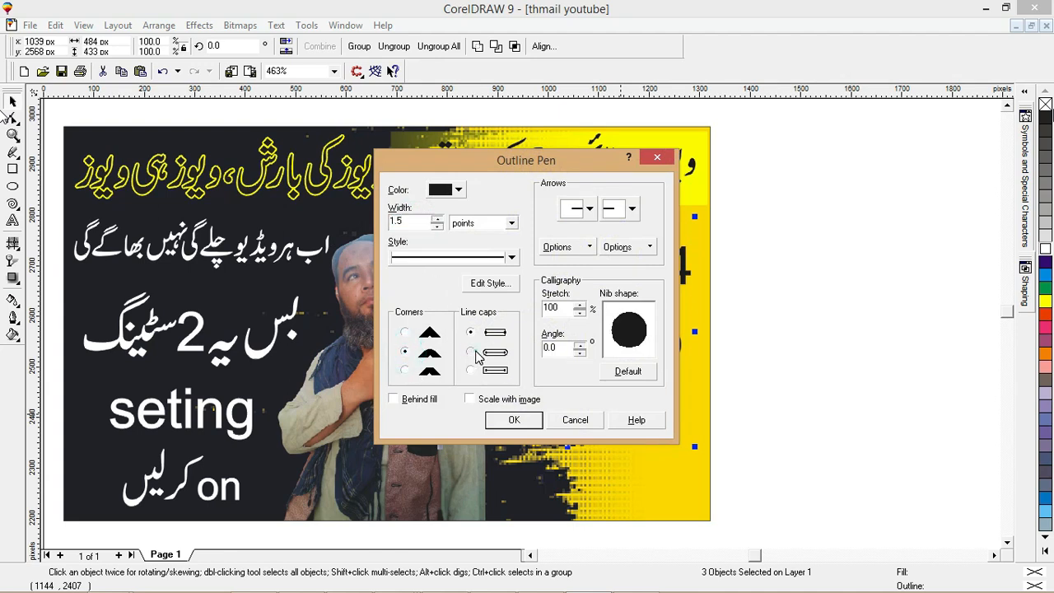
{"action": "left_click", "coordinate": [470, 398]}
{"action": "left_click", "coordinate": [393, 399]}
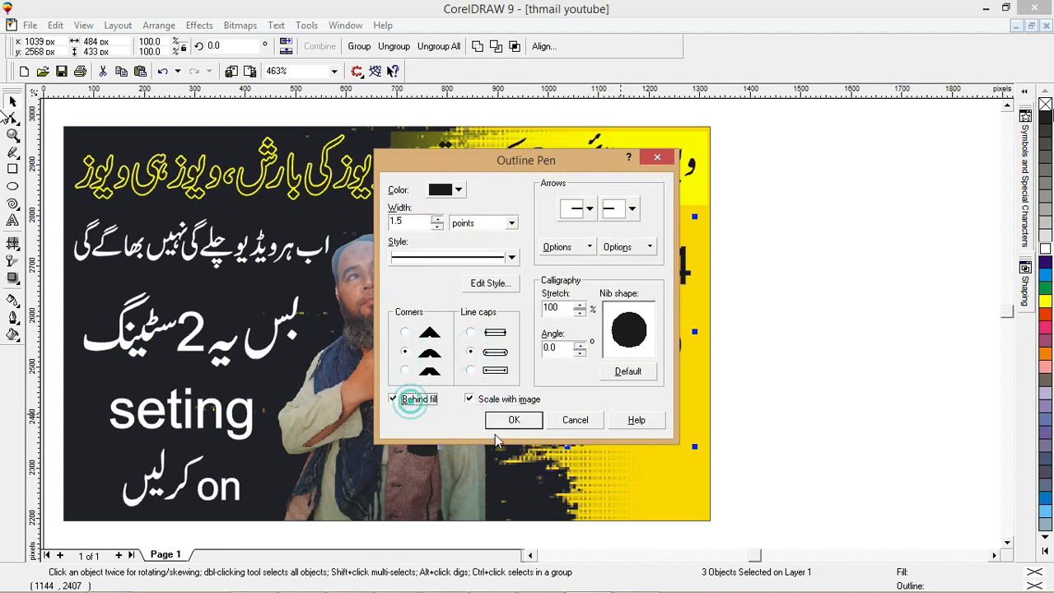
{"action": "left_click", "coordinate": [514, 420]}
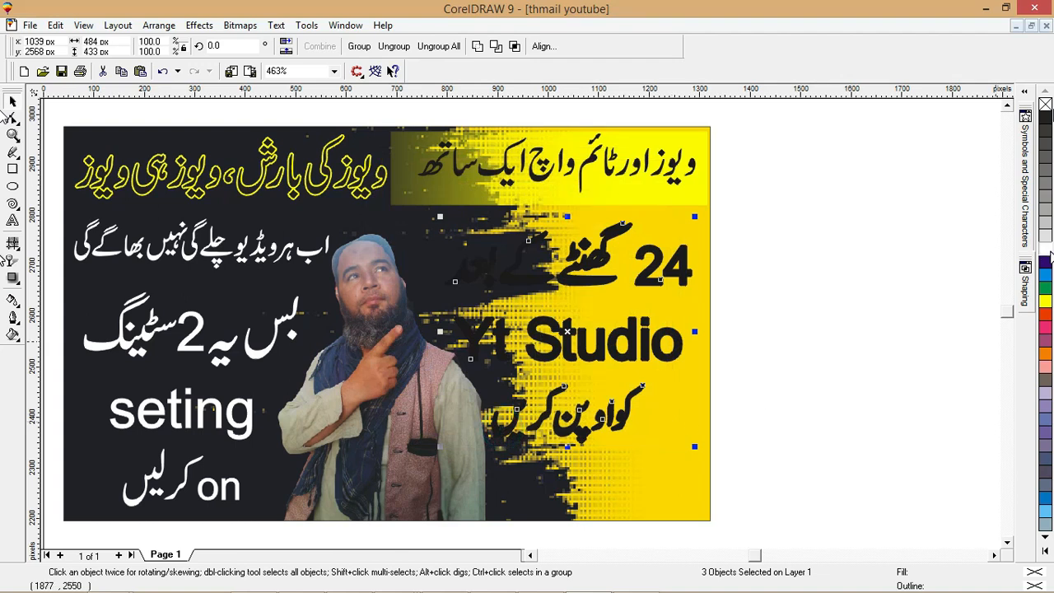
{"action": "right_click", "coordinate": [1045, 303]}
{"action": "left_click", "coordinate": [890, 329]}
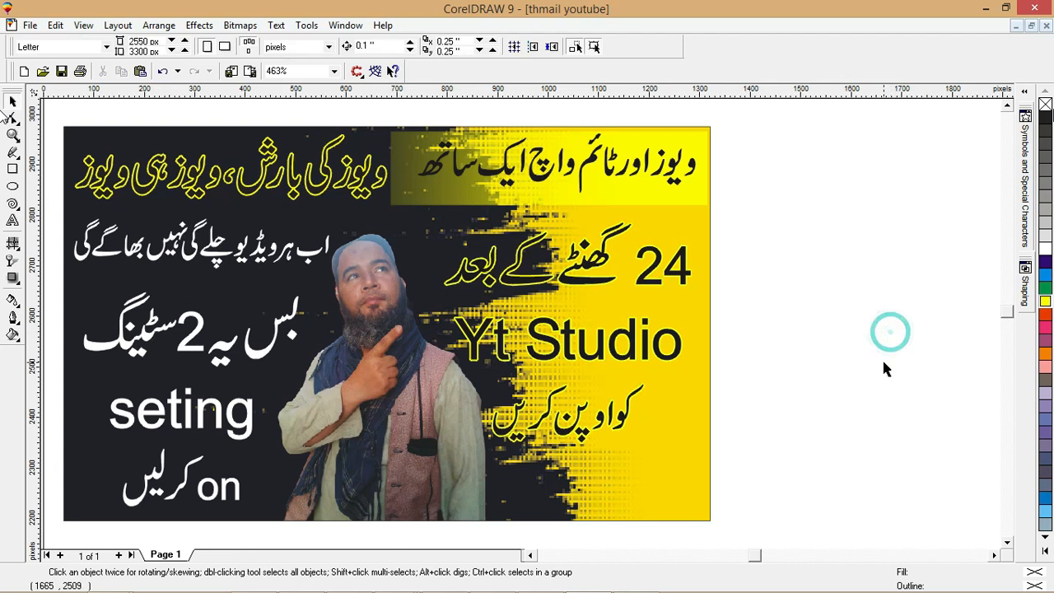
Enlarge 'Yt Studio' and 'کو اوپن کریں' together slightly so they reach the right edge of the '24 گھنٹے کے بعد' line.
{"action": "left_click_drag", "start_coordinate": [892, 223], "coordinate": [671, 494]}
{"action": "left_click_drag", "start_coordinate": [684, 447], "coordinate": [696, 455]}
{"action": "left_click", "coordinate": [868, 449]}
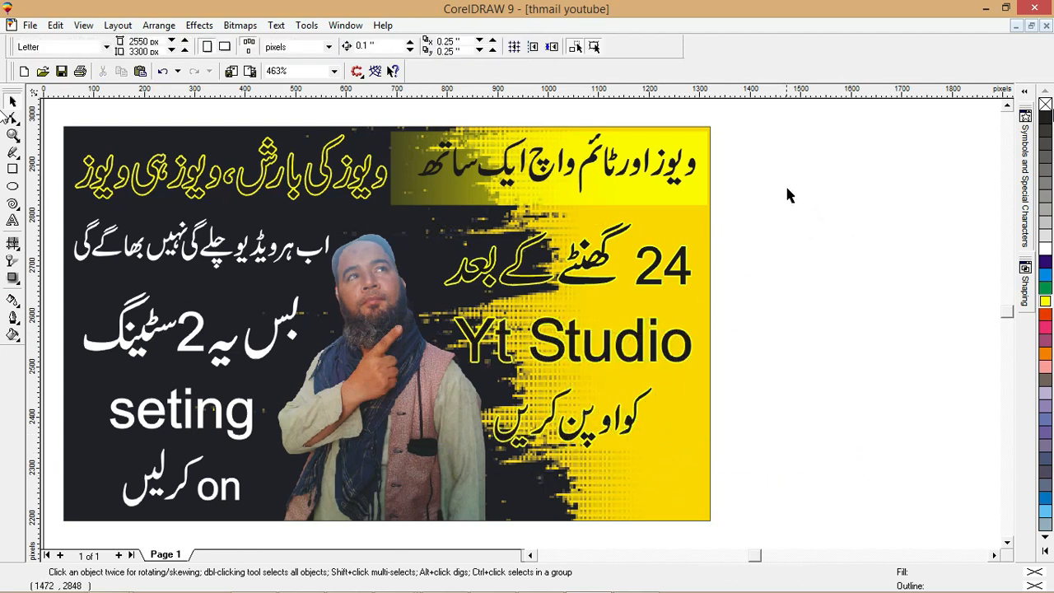
{"action": "left_click_drag", "start_coordinate": [677, 238], "coordinate": [673, 240]}
{"action": "left_click", "coordinate": [794, 276]}
Draw a thin rectangle about 404 by 7 px under 'اب ہر ویڈیو چلے گی نہیں بھاگے گی', filled white without an outline.
{"action": "key", "text": "F4"}
{"action": "left_click", "coordinate": [874, 363]}
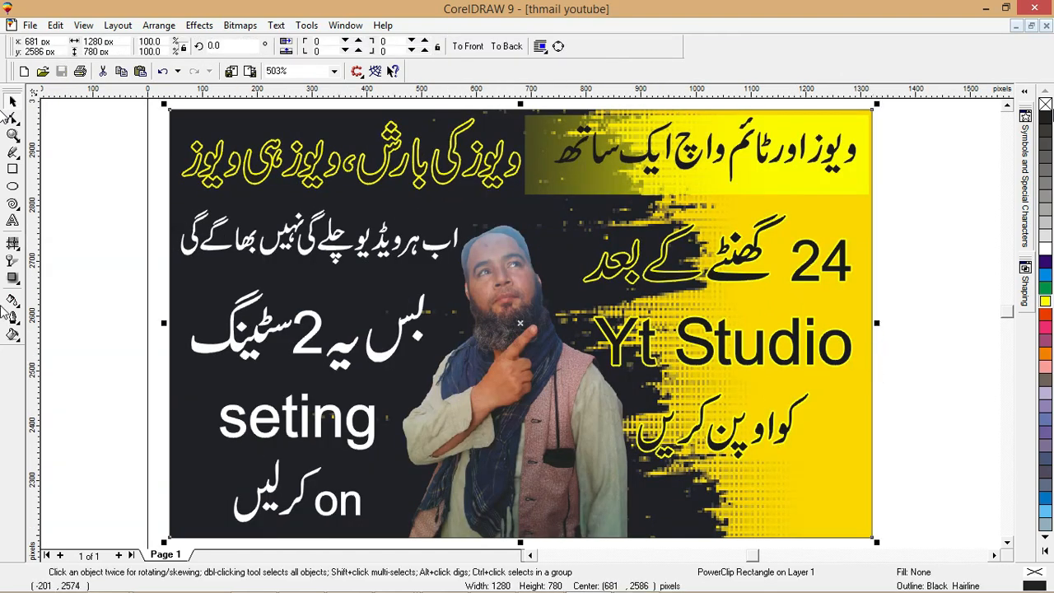
{"action": "left_click", "coordinate": [12, 169]}
{"action": "left_click_drag", "start_coordinate": [185, 276], "coordinate": [406, 273]}
{"action": "key", "text": "space"}
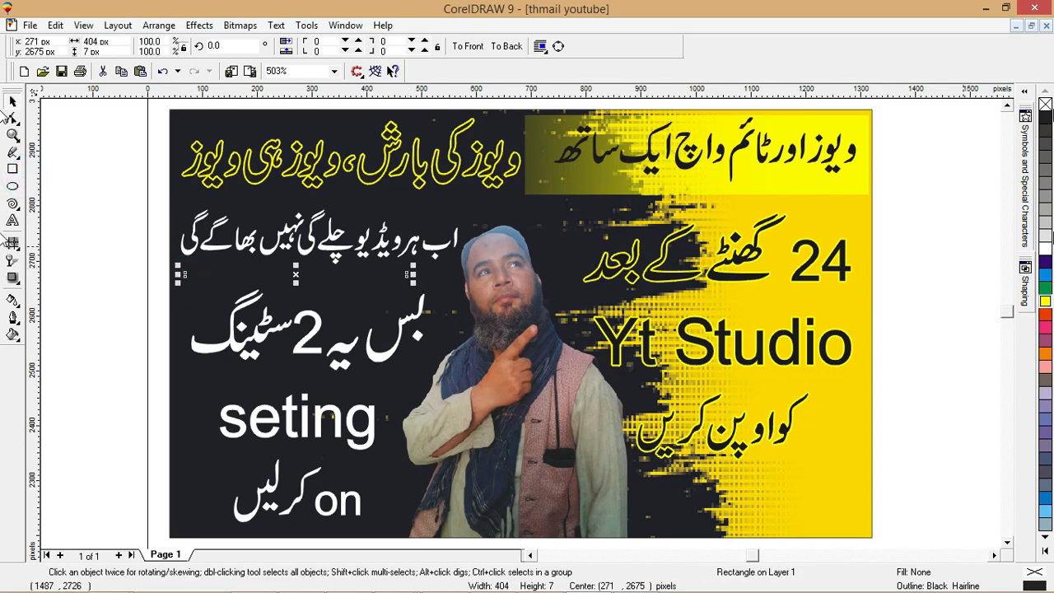
{"action": "left_click", "coordinate": [1045, 245]}
{"action": "right_click", "coordinate": [1045, 104]}
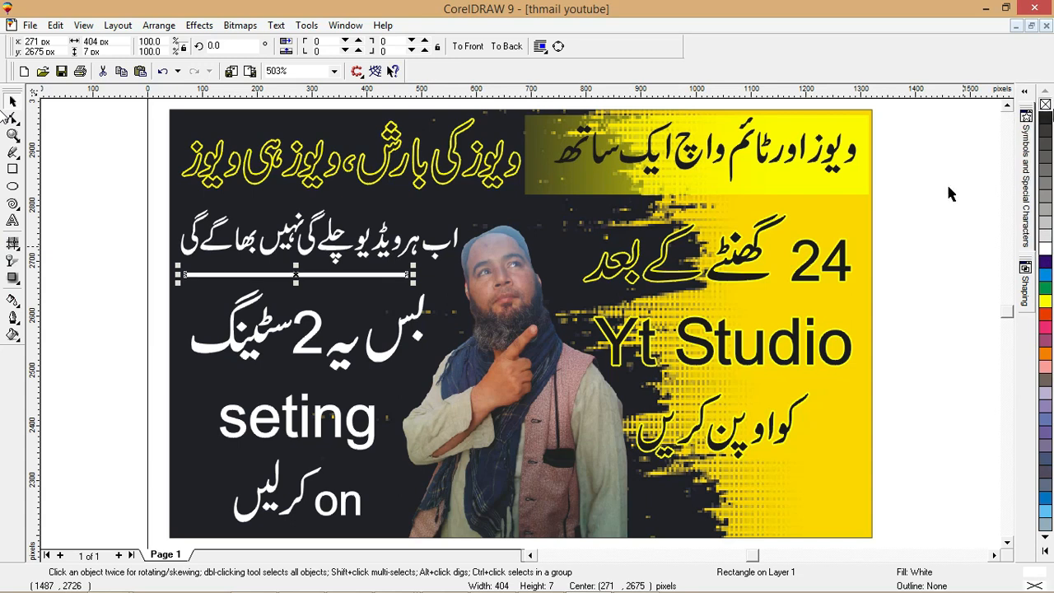
Duplicate the white line under 'بس یہ 2 سٹینگ', 'seting' and 'on کرلیں', making each lower copy shorter.
{"action": "left_click_drag", "start_coordinate": [299, 274], "coordinate": [299, 454]}
{"action": "right_click", "coordinate": [308, 381]}
{"action": "left_click_drag", "start_coordinate": [410, 459], "coordinate": [348, 531]}
{"action": "left_click", "coordinate": [378, 383]}
{"action": "left_click_drag", "start_coordinate": [407, 383], "coordinate": [391, 393]}
Center each of the four white lines horizontally under its own line of text.
{"action": "left_click", "coordinate": [331, 275]}
{"action": "left_click", "coordinate": [324, 256], "text": "shift"}
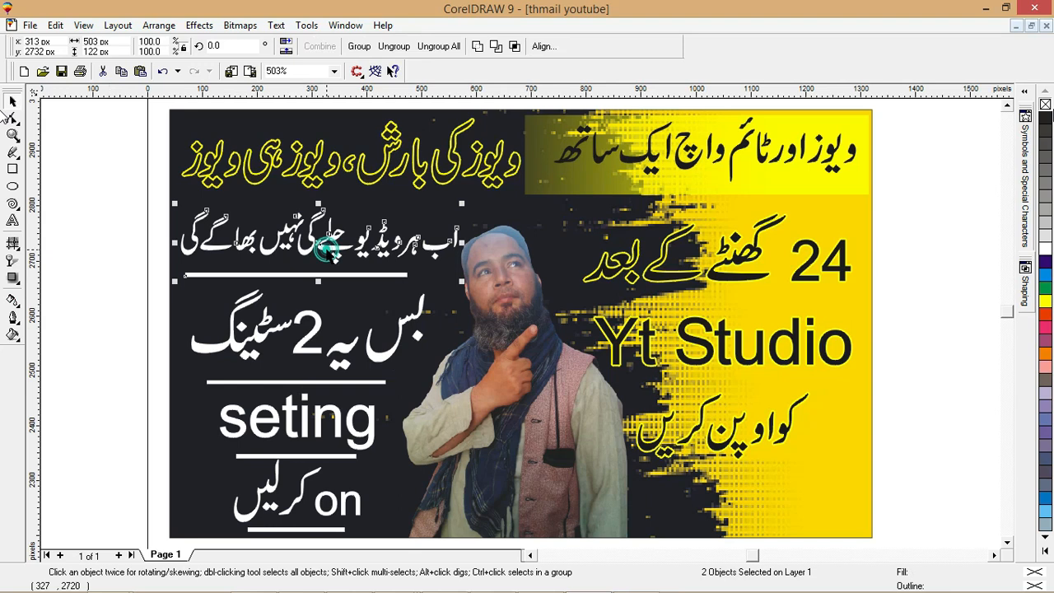
{"action": "left_click", "coordinate": [297, 383]}
{"action": "left_click", "coordinate": [317, 356], "text": "shift"}
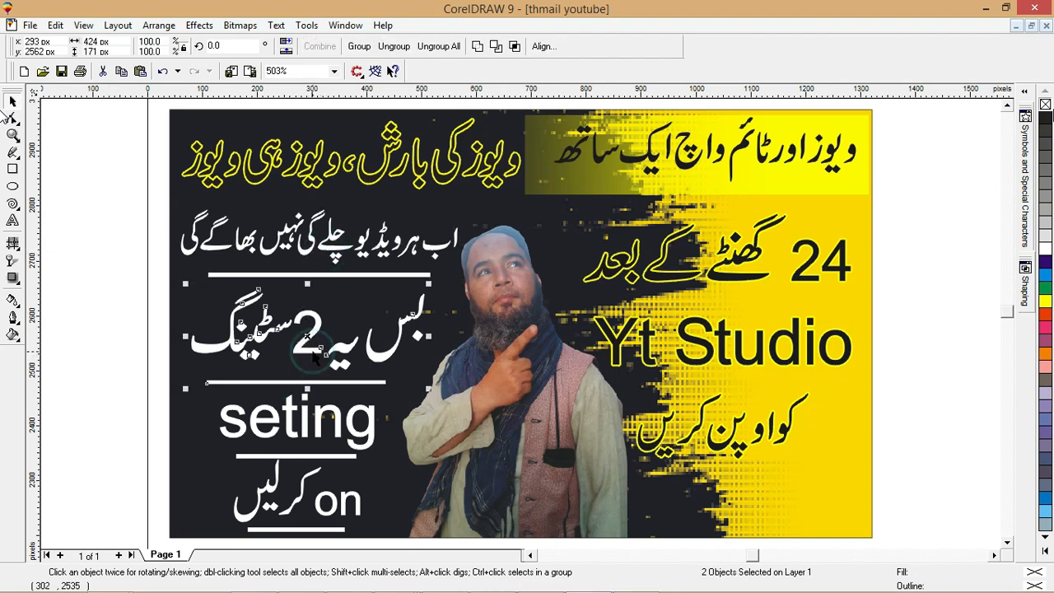
{"action": "left_click", "coordinate": [299, 455]}
{"action": "left_click", "coordinate": [303, 426], "text": "shift"}
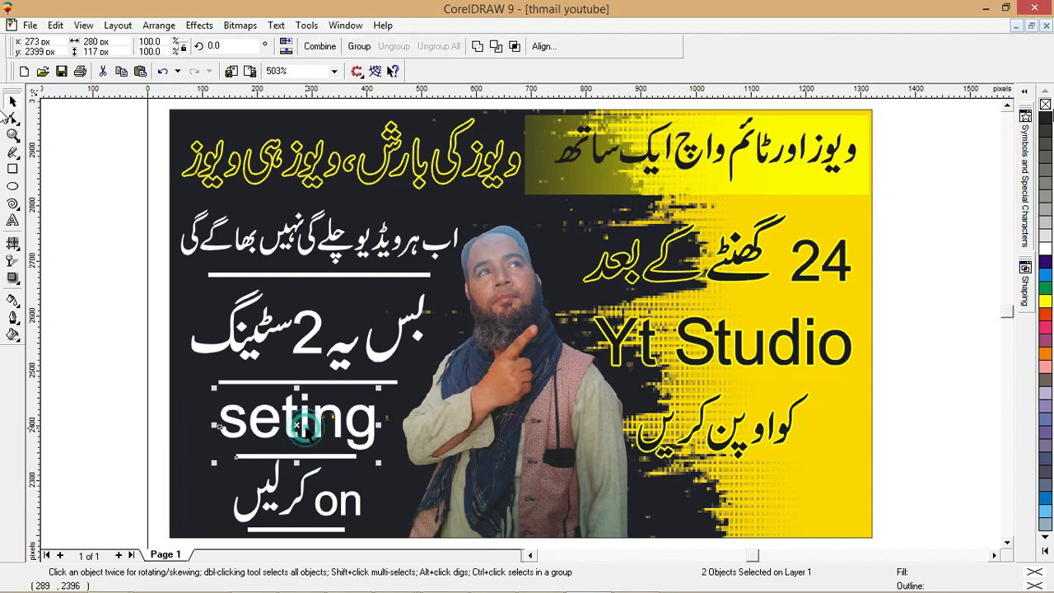
{"action": "left_click", "coordinate": [295, 530]}
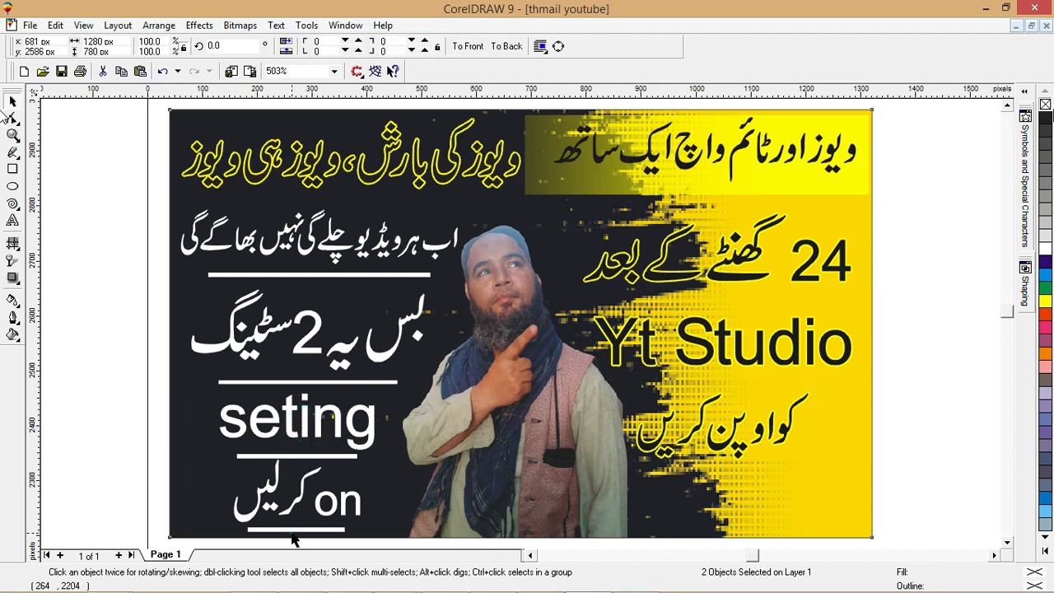
{"action": "left_click", "coordinate": [342, 510], "text": "shift"}
{"action": "left_click", "coordinate": [116, 442]}
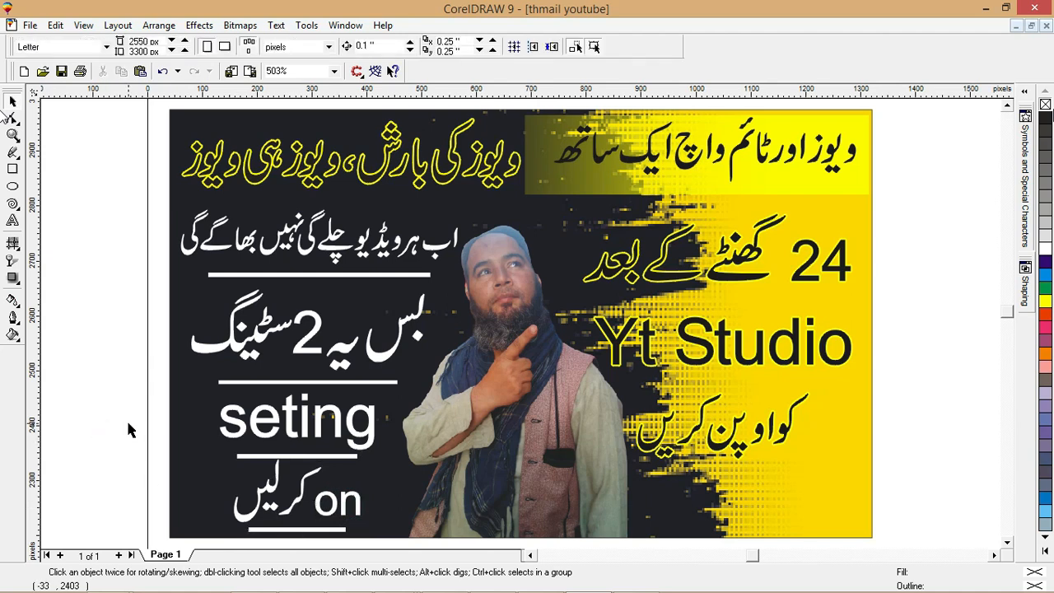
Give 'ویوز اور ٹائم واچ ایک ساتھ' a 2-point outline with round corners and caps, behind fill and scaled with image.
{"action": "key", "text": "space"}
{"action": "key", "text": "space"}
{"action": "left_click", "coordinate": [659, 181]}
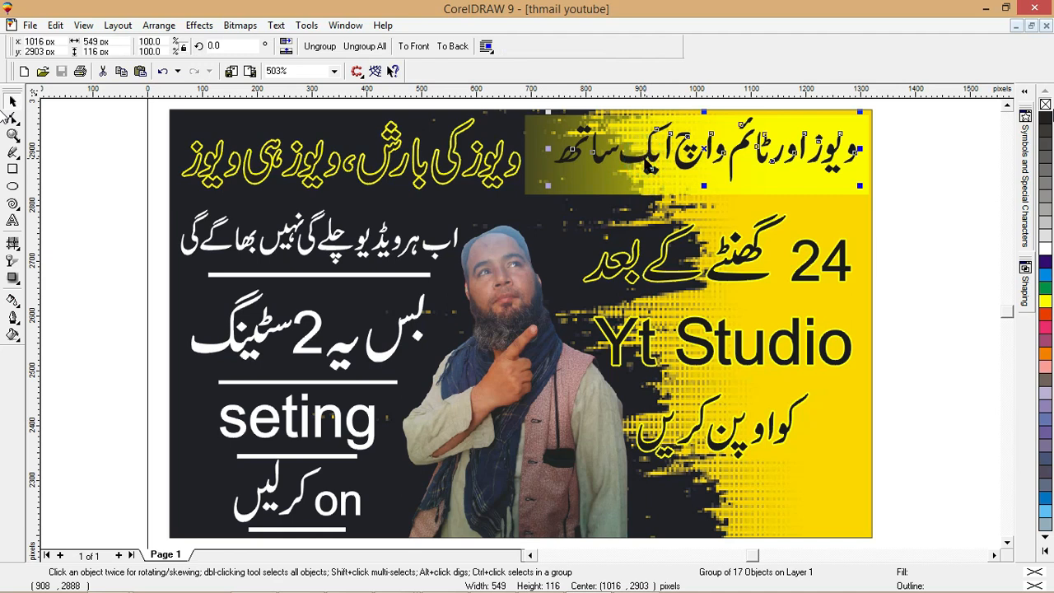
{"action": "key", "text": "F12"}
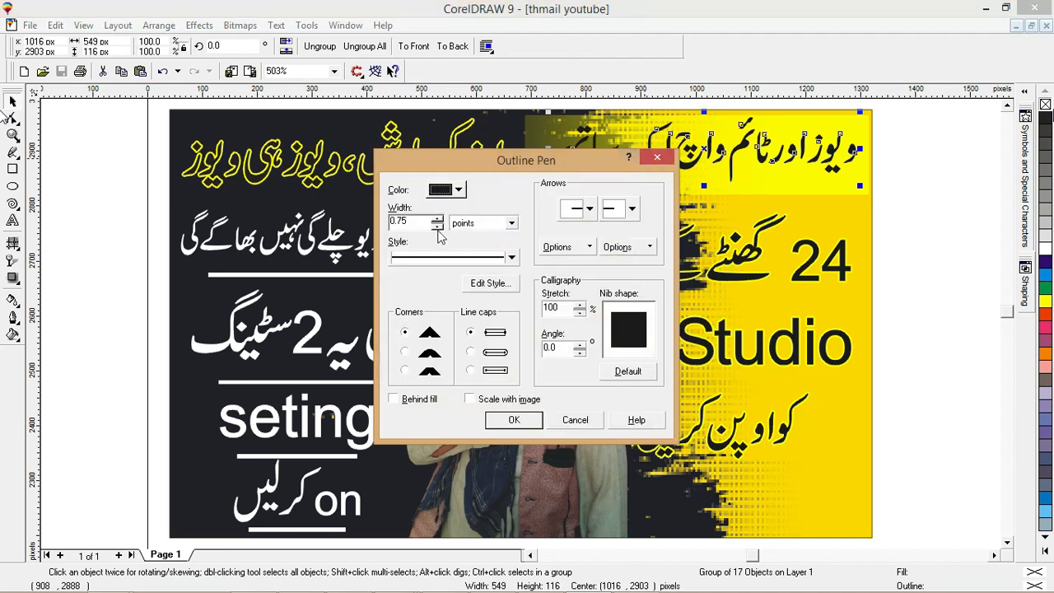
{"action": "left_click_drag", "start_coordinate": [414, 224], "coordinate": [368, 236]}
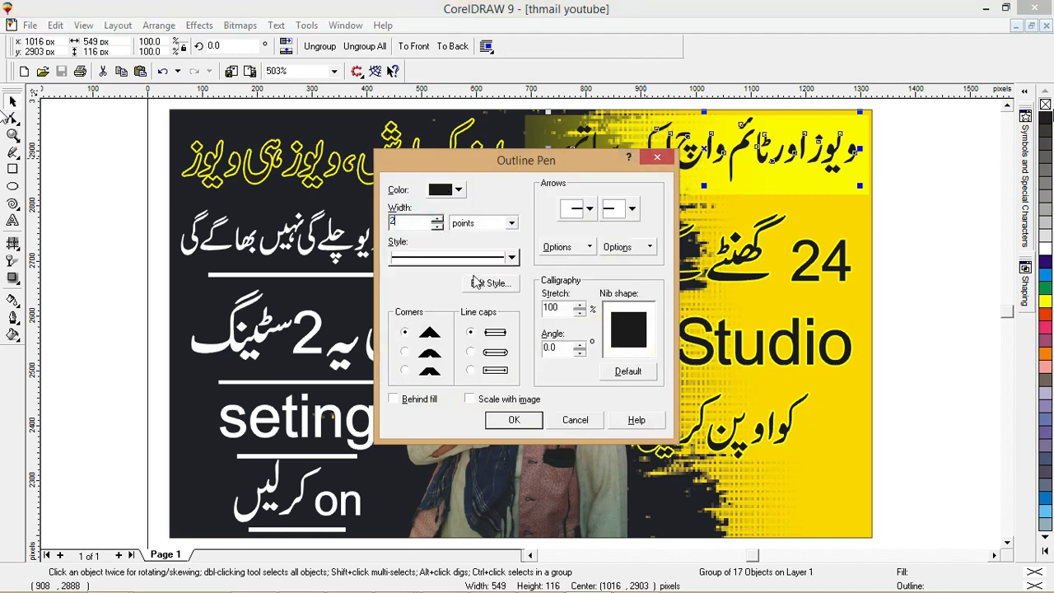
{"action": "left_click", "coordinate": [404, 352]}
{"action": "left_click", "coordinate": [393, 398]}
{"action": "left_click", "coordinate": [469, 399]}
{"action": "left_click", "coordinate": [471, 351]}
{"action": "left_click", "coordinate": [514, 421]}
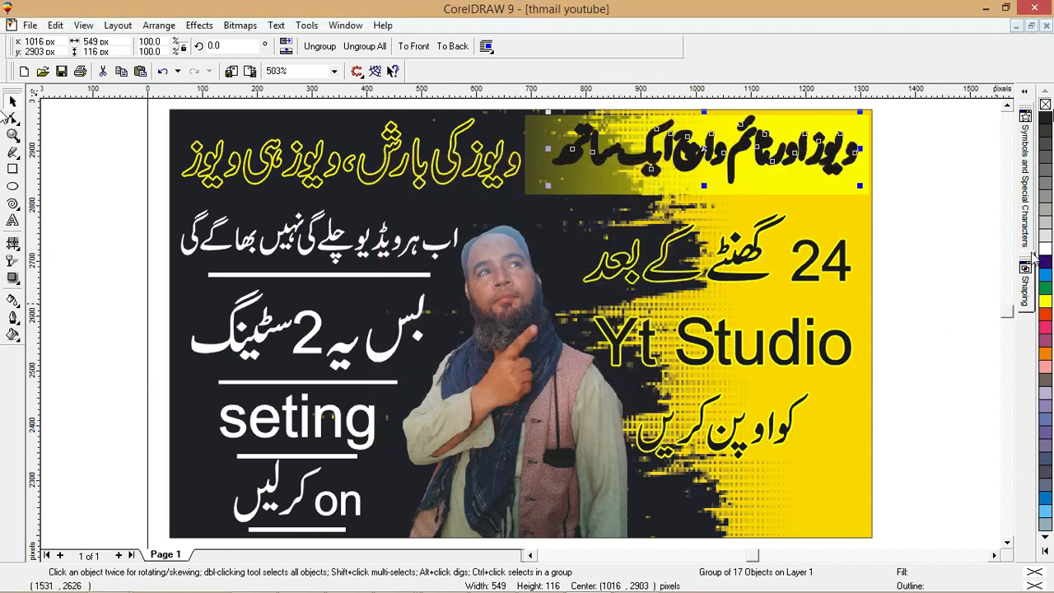
Color the outline of 'ویوز اور ٹائم واچ ایک ساتھ' yellow and, after trying white and blue fills, fill it red.
{"action": "left_click", "coordinate": [1045, 249]}
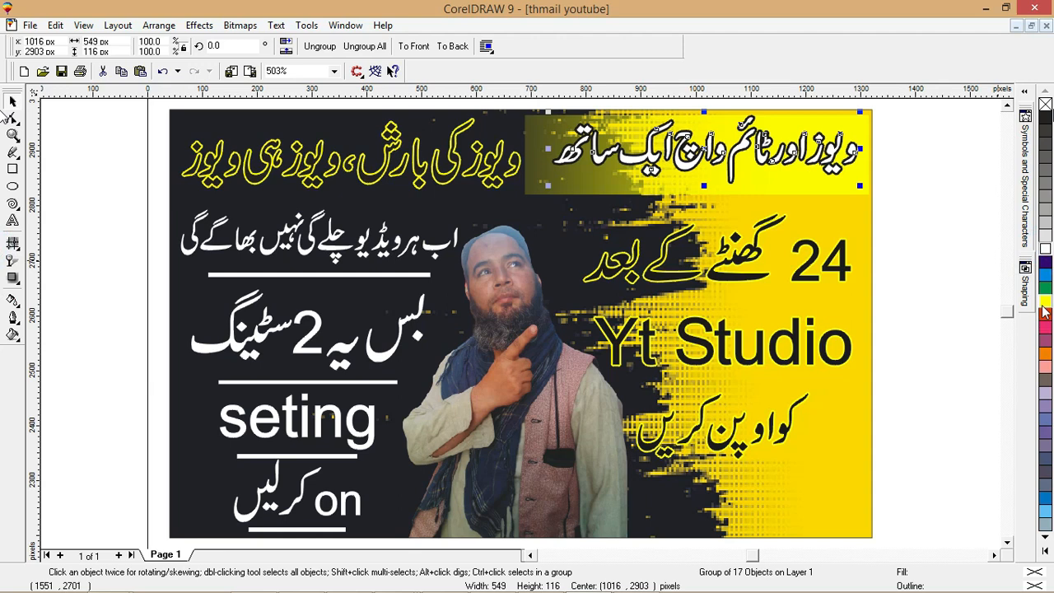
{"action": "right_click", "coordinate": [1045, 303]}
{"action": "left_click", "coordinate": [1044, 271]}
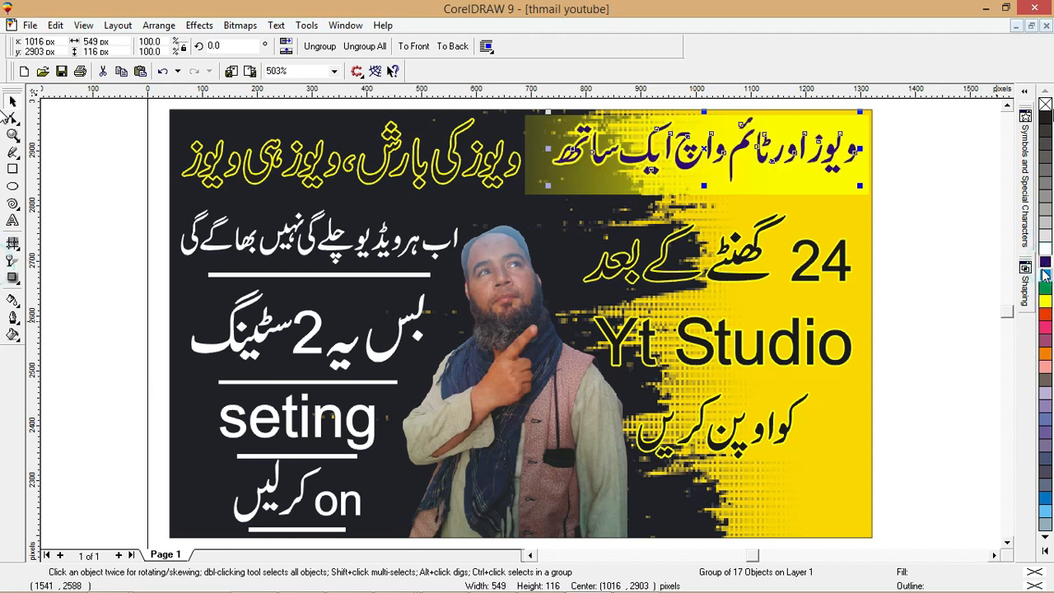
{"action": "left_click", "coordinate": [1047, 281]}
{"action": "left_click", "coordinate": [1046, 314]}
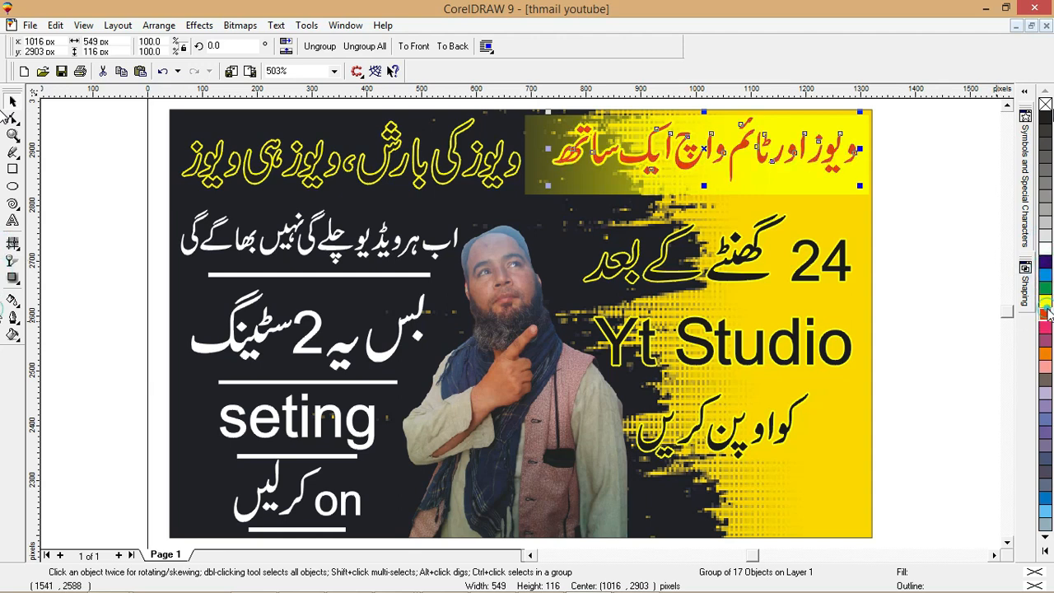
{"action": "left_click", "coordinate": [984, 353]}
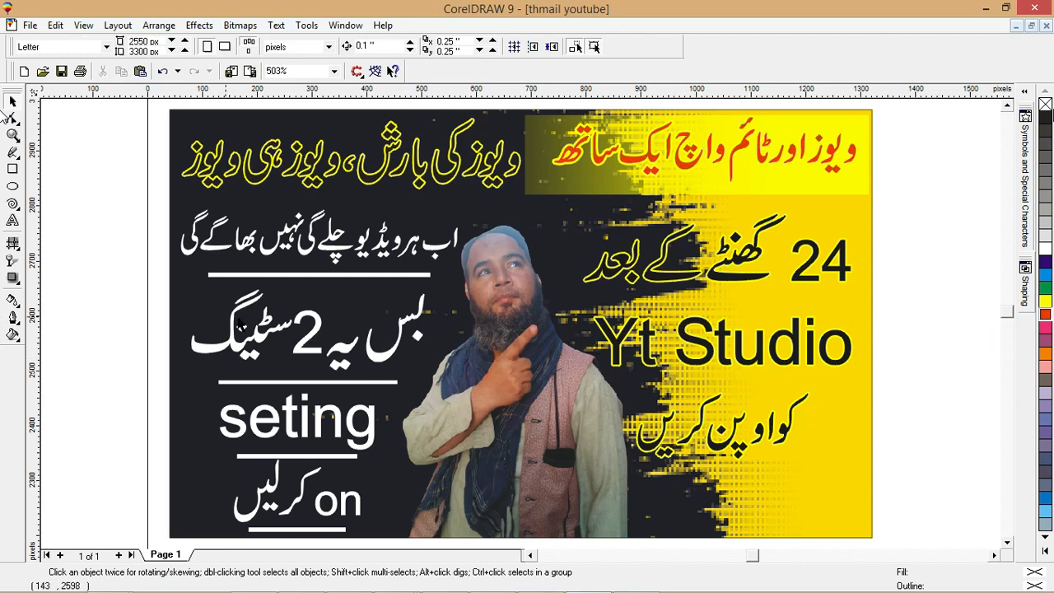
Copy the top white line to beneath the yellow-outlined headline, lengthen it to nearly the headline's width and center it there.
{"action": "left_click_drag", "start_coordinate": [329, 282], "coordinate": [328, 206]}
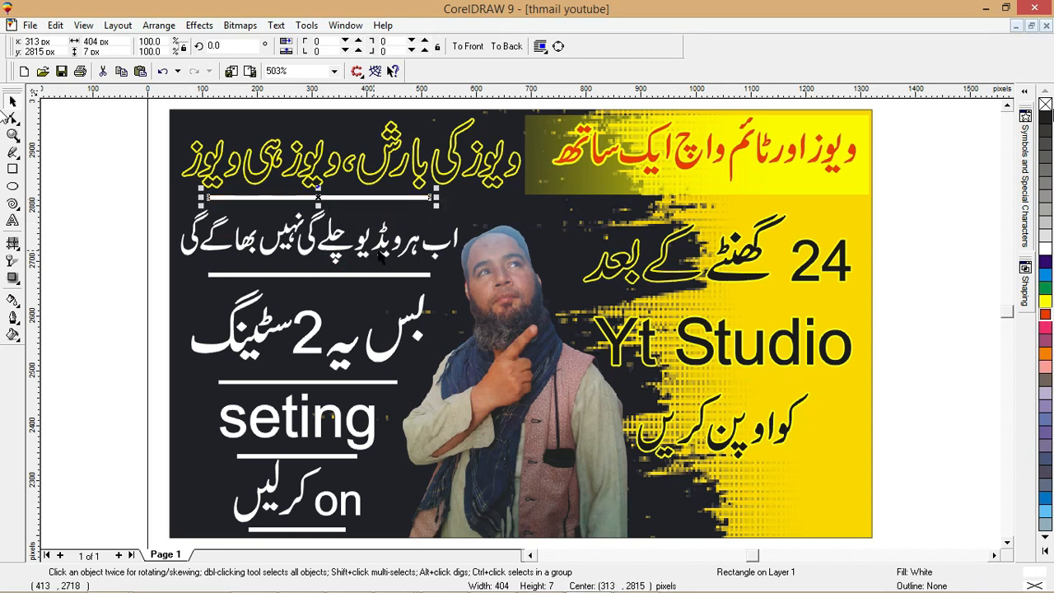
{"action": "left_click_drag", "start_coordinate": [439, 198], "coordinate": [488, 208]}
{"action": "left_click", "coordinate": [431, 172], "text": "shift"}
{"action": "left_click", "coordinate": [433, 175], "text": "shift"}
{"action": "left_click", "coordinate": [556, 227], "text": "shift"}
{"action": "key", "text": "c"}
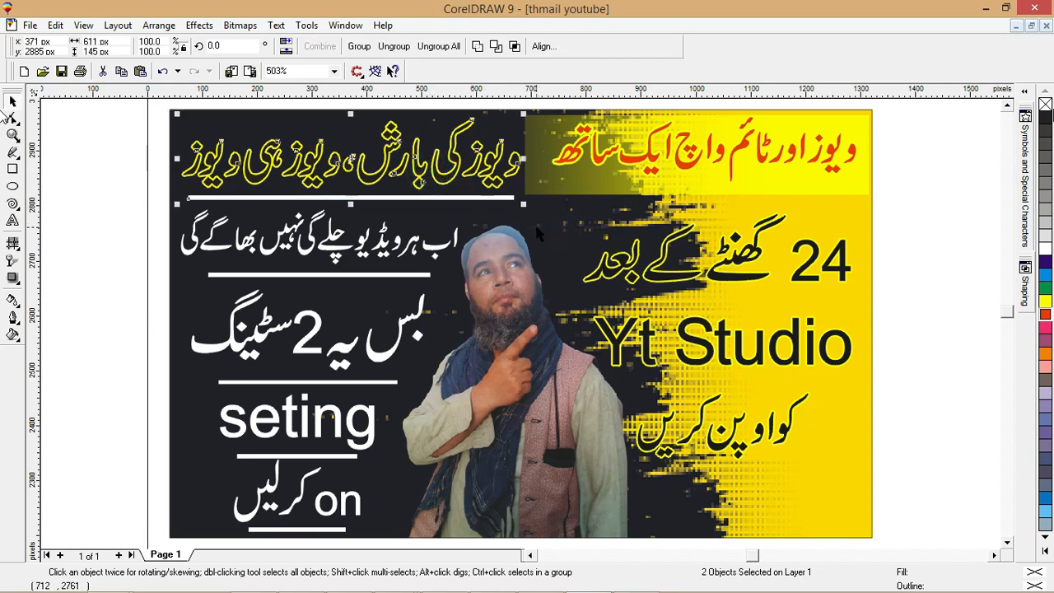
Choose the curved orange arrow and red location pin images from the logosss folder in coral work for import.
{"action": "left_click", "coordinate": [904, 175]}
{"action": "key", "text": "alt+f"}
{"action": "key", "text": "i"}
{"action": "left_click", "coordinate": [558, 167]}
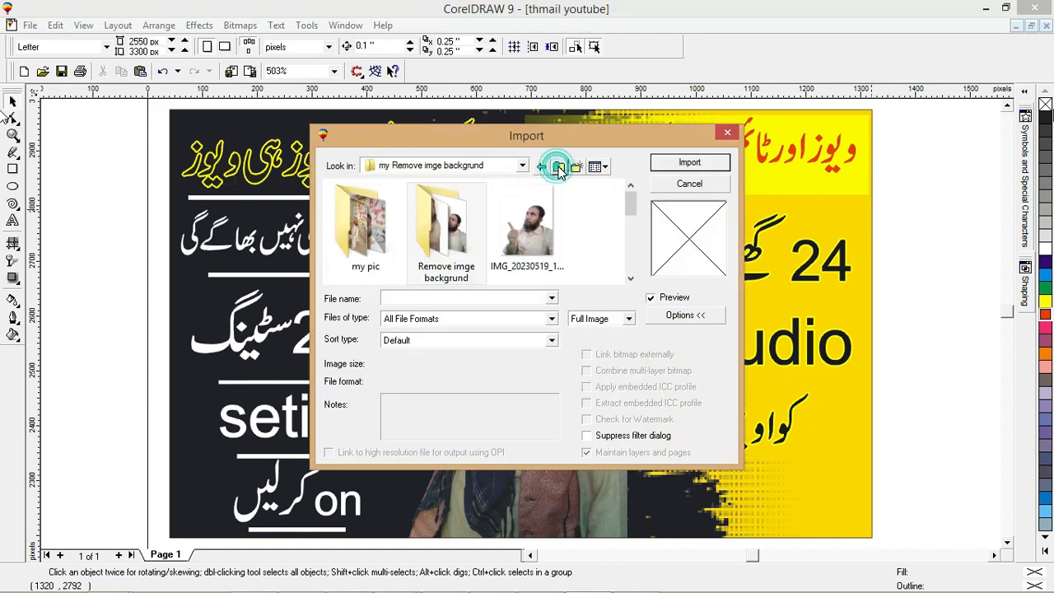
{"action": "left_click", "coordinate": [557, 167]}
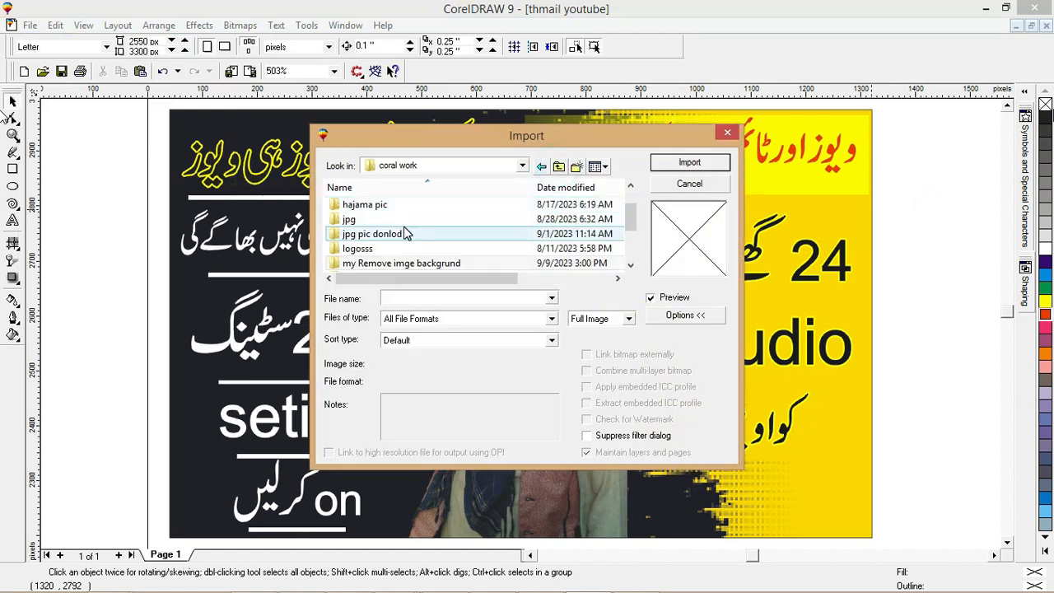
{"action": "double_click", "coordinate": [361, 248]}
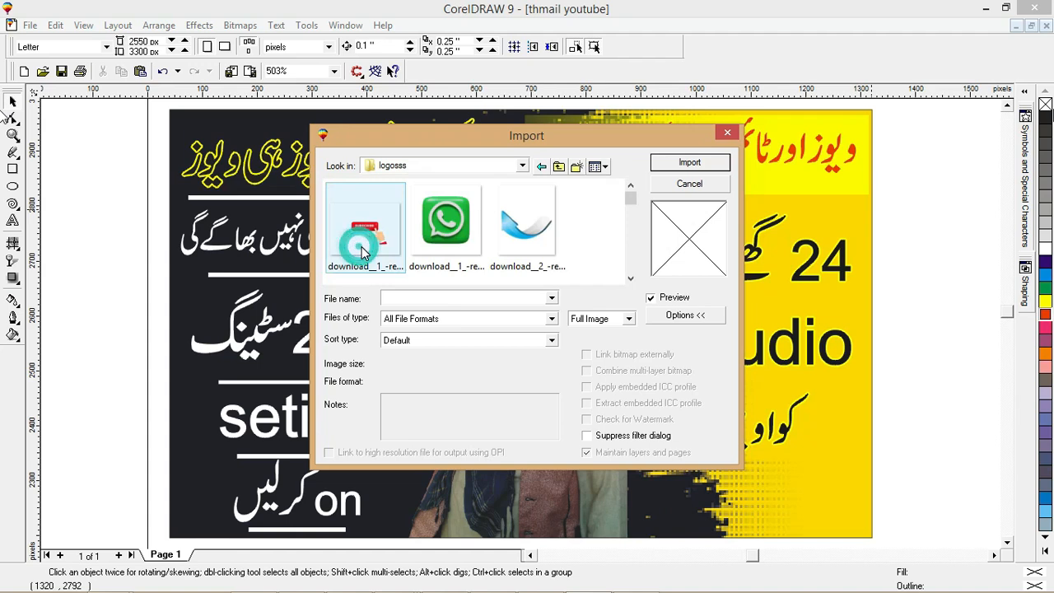
{"action": "left_click", "coordinate": [631, 279]}
{"action": "left_click", "coordinate": [535, 235]}
{"action": "left_click", "coordinate": [440, 218], "text": "ctrl"}
{"action": "left_click", "coordinate": [665, 162]}
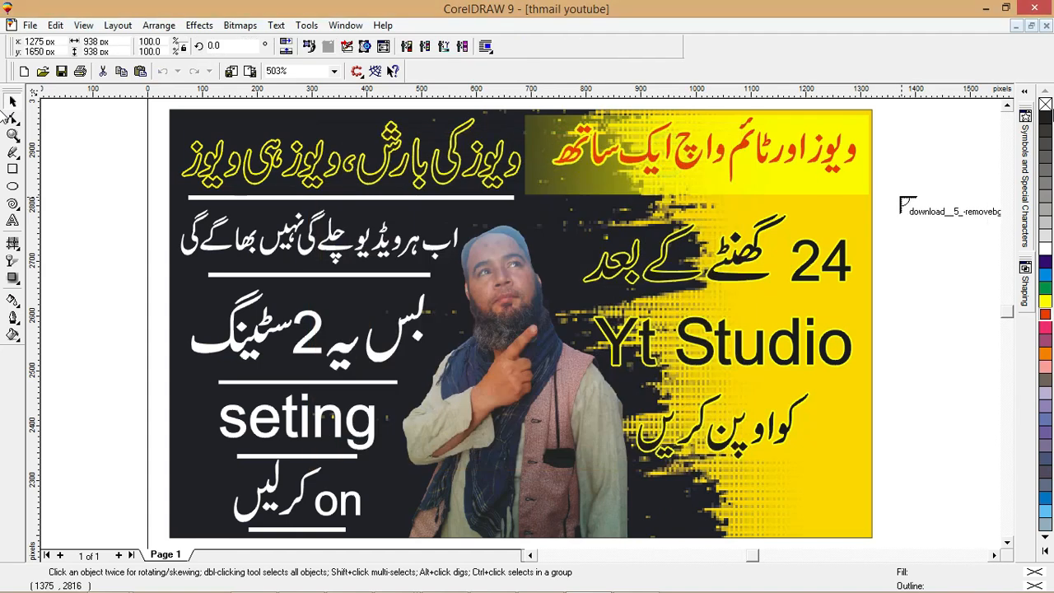
Place the two imported images at their original size on the page beside the thumbnail.
{"action": "left_click", "coordinate": [900, 197]}
{"action": "left_click", "coordinate": [900, 238]}
{"action": "key", "text": "F4"}
{"action": "left_click", "coordinate": [870, 415]}
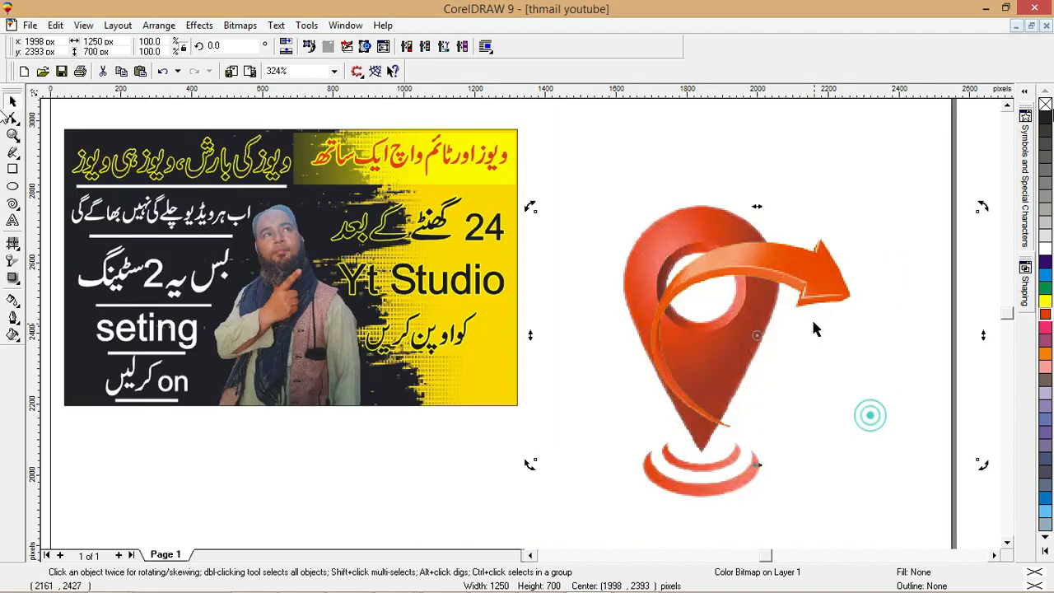
Crop the empty margins beside the orange arrow bitmap by moving its boundary nodes inward.
{"action": "left_click", "coordinate": [810, 206]}
{"action": "double_click", "coordinate": [838, 276]}
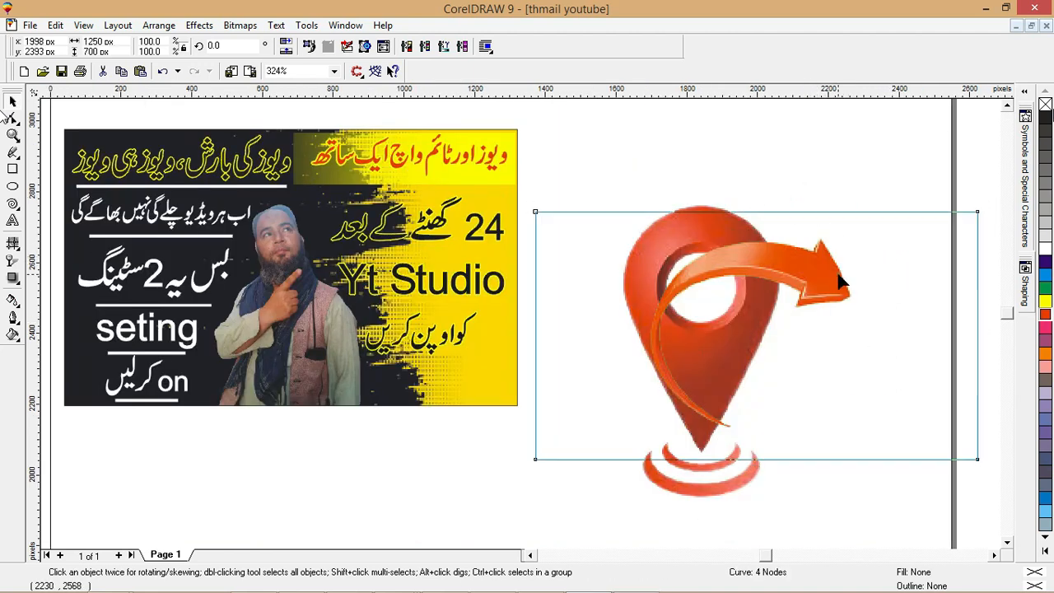
{"action": "left_click_drag", "start_coordinate": [852, 195], "coordinate": [1016, 486]}
{"action": "left_click_drag", "start_coordinate": [905, 459], "coordinate": [779, 459]}
{"action": "left_click_drag", "start_coordinate": [485, 134], "coordinate": [567, 466]}
{"action": "key", "text": "space"}
Shrink the orange arrow to about 248 by 296 px and PowerClip it inside the thumbnail rectangle.
{"action": "left_click_drag", "start_coordinate": [783, 206], "coordinate": [664, 349]}
{"action": "key", "text": "alt+c"}
{"action": "key", "text": "w"}
{"action": "key", "text": "p"}
{"action": "left_click", "coordinate": [259, 374]}
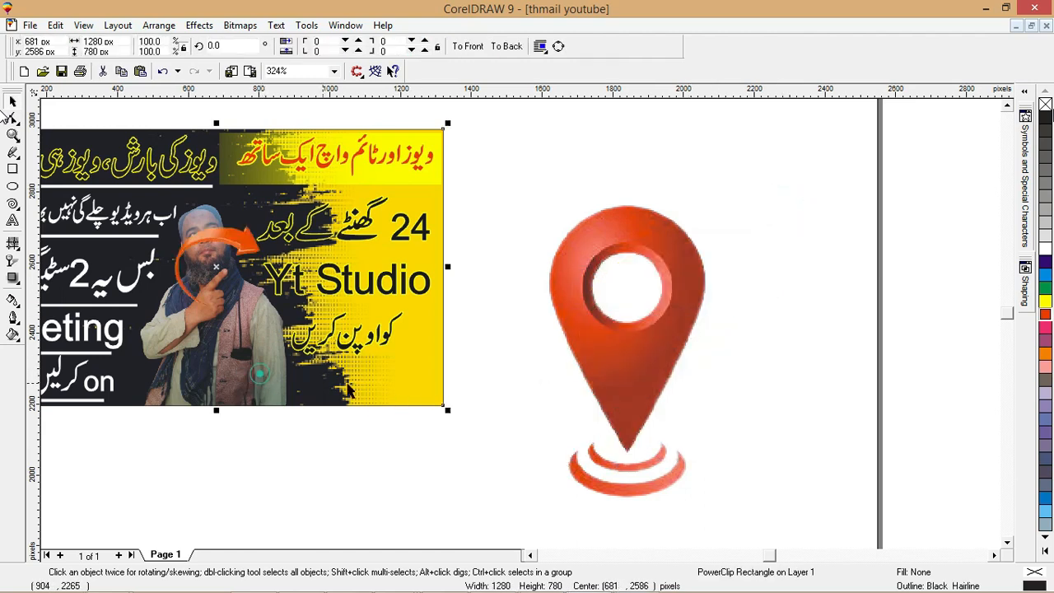
Crop the location pin bitmap close around the pin by moving its boundary nodes inward on both sides.
{"action": "left_click", "coordinate": [601, 294]}
{"action": "double_click", "coordinate": [717, 248]}
{"action": "left_click_drag", "start_coordinate": [810, 150], "coordinate": [711, 467]}
{"action": "left_click_drag", "start_coordinate": [454, 478], "coordinate": [492, 98]}
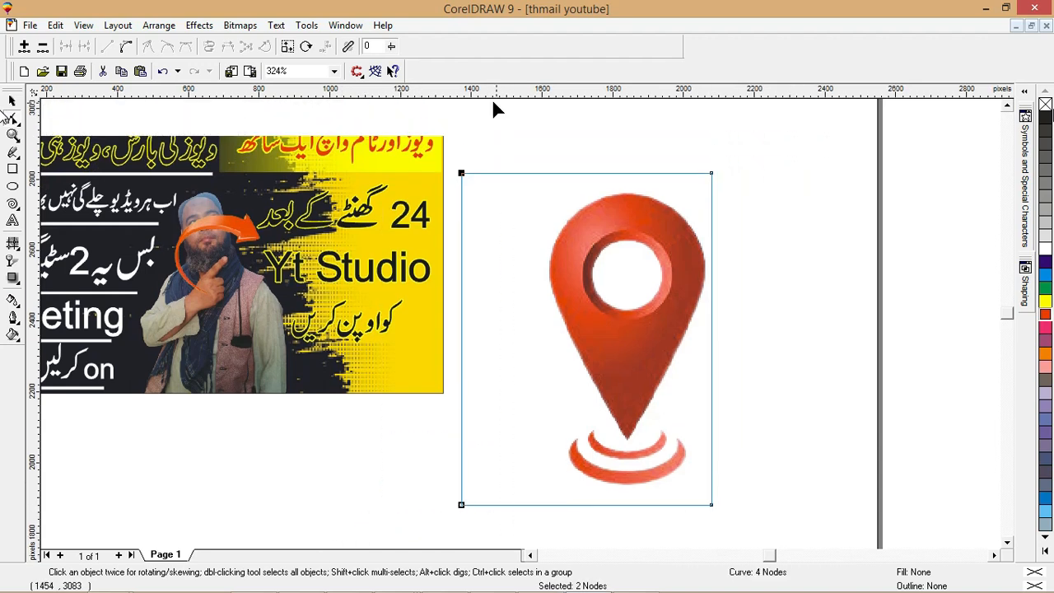
{"action": "left_click", "coordinate": [461, 504]}
{"action": "left_click_drag", "start_coordinate": [409, 511], "coordinate": [497, 75]}
{"action": "left_click", "coordinate": [464, 507]}
{"action": "left_click_drag", "start_coordinate": [426, 523], "coordinate": [535, 184]}
{"action": "key", "text": "space"}
Shrink the location pin to about 176 by 345 px and PowerClip it inside the thumbnail rectangle.
{"action": "left_click", "coordinate": [725, 173]}
{"action": "left_click", "coordinate": [715, 171]}
{"action": "left_click_drag", "start_coordinate": [715, 170], "coordinate": [608, 383]}
{"action": "left_click_drag", "start_coordinate": [579, 456], "coordinate": [541, 346]}
{"action": "key", "text": "F4"}
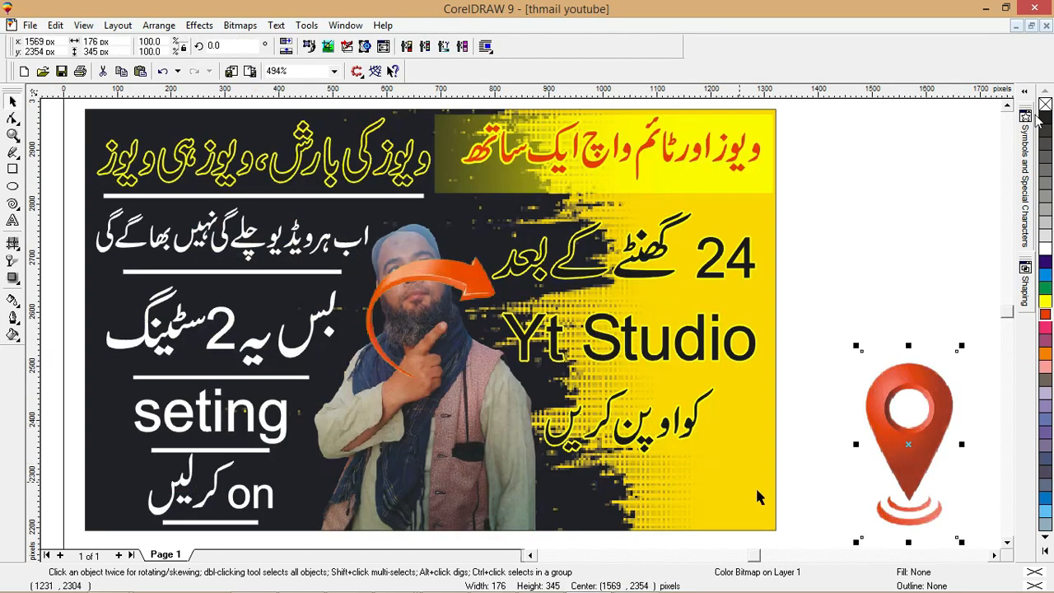
{"action": "left_click", "coordinate": [683, 493]}
Within the PowerClip contents, move the pin onto the yellow area and the arrow to the dark area's upper left.
{"action": "left_click", "coordinate": [682, 488], "text": "ctrl"}
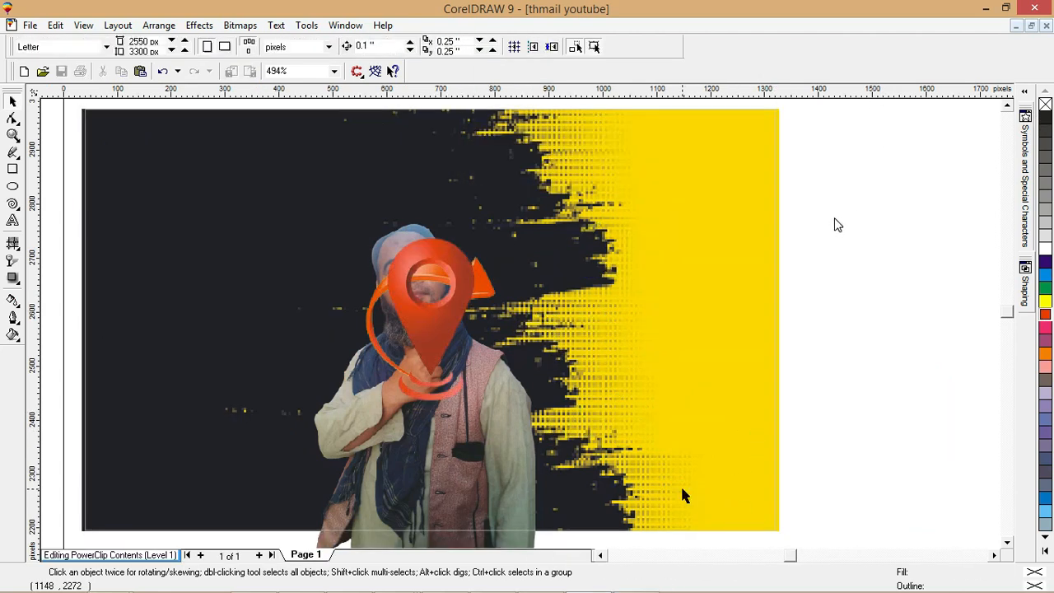
{"action": "key", "text": "F4"}
{"action": "key", "text": "F3"}
{"action": "left_click_drag", "start_coordinate": [524, 317], "coordinate": [672, 356]}
{"action": "left_click_drag", "start_coordinate": [537, 295], "coordinate": [408, 261]}
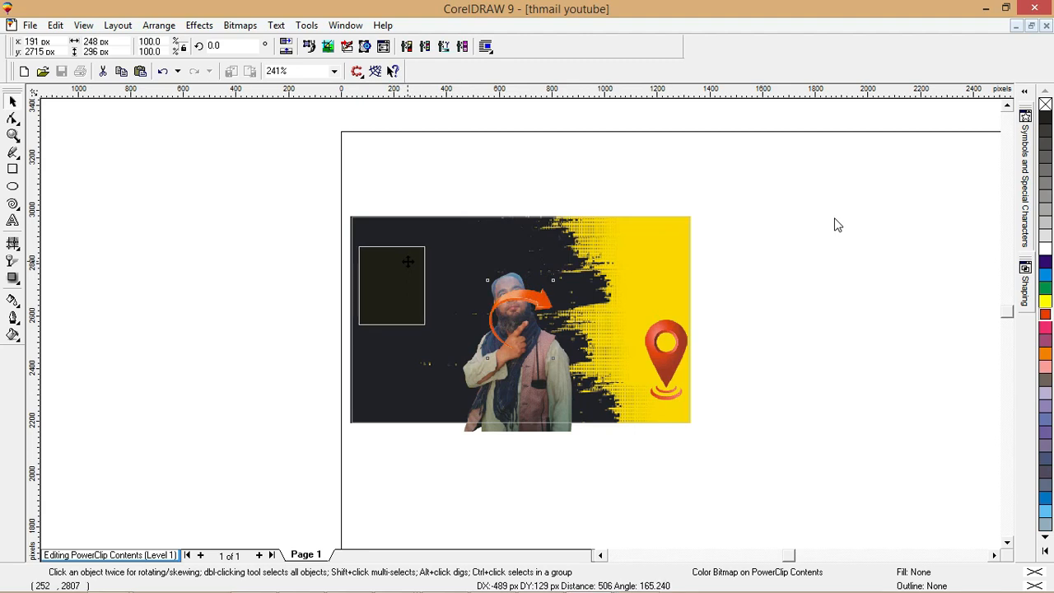
{"action": "key", "text": "alt+c"}
{"action": "key", "text": "w"}
{"action": "key", "text": "f"}
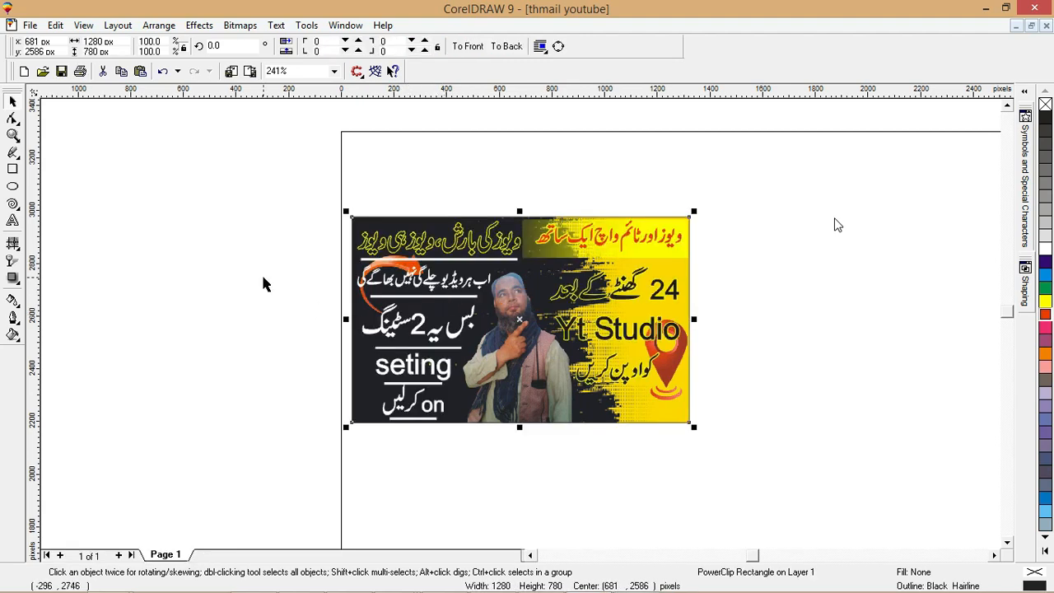
Lower the clipped arrow so that it curves around the start of the 'بس یہ 2 سٹینگ' line.
{"action": "left_click", "coordinate": [363, 286], "text": "ctrl"}
{"action": "left_click_drag", "start_coordinate": [381, 269], "coordinate": [378, 298]}
{"action": "key", "text": "alt+c"}
{"action": "key", "text": "w"}
{"action": "key", "text": "f"}
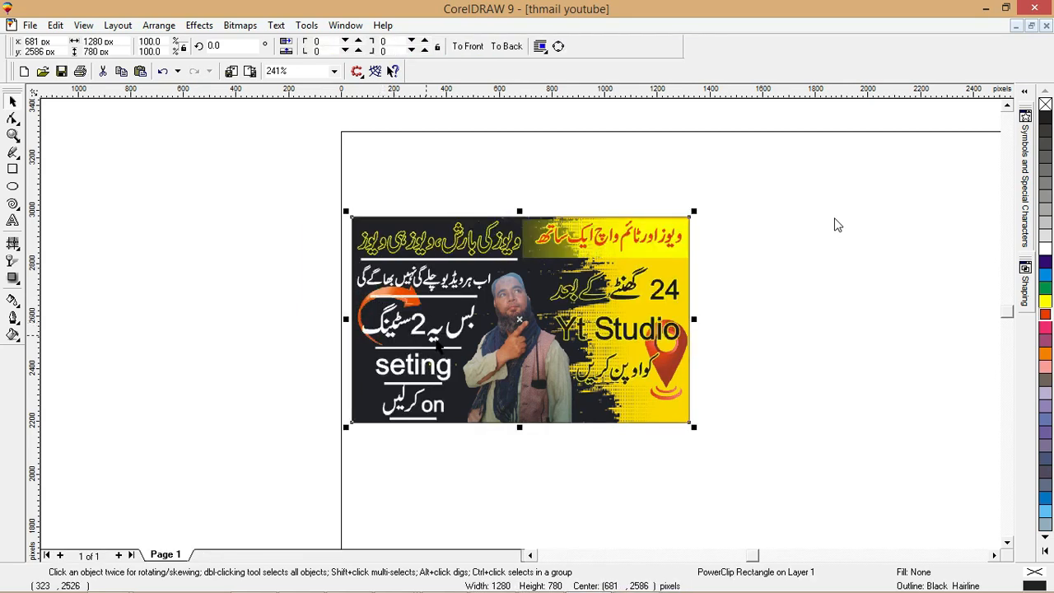
Lower the clipped location pin slightly to sit beneath 'Yt Studio' in the thumbnail's lower right corner.
{"action": "key", "text": "alt+c"}
{"action": "key", "text": "w"}
{"action": "key", "text": "e"}
{"action": "left_click_drag", "start_coordinate": [664, 381], "coordinate": [662, 390]}
{"action": "key", "text": "alt+c"}
{"action": "key", "text": "w"}
{"action": "key", "text": "f"}
{"action": "left_click", "coordinate": [727, 404]}
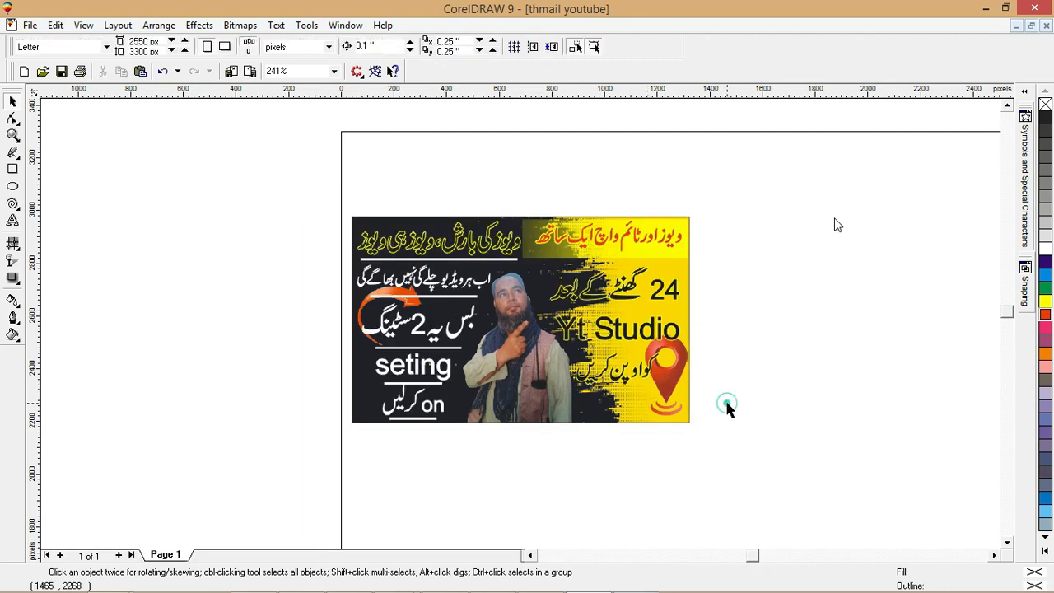
Fit the finished layout in view and save the thmail youtube document.
{"action": "key", "text": "F4"}
{"action": "left_click", "coordinate": [923, 371]}
{"action": "key", "text": "ctrl+s"}
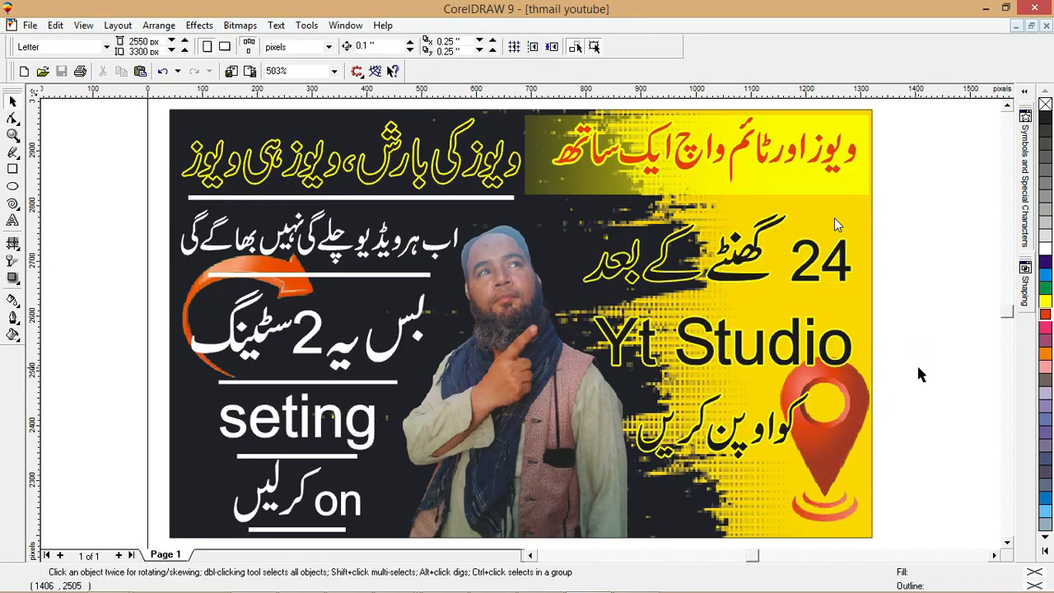